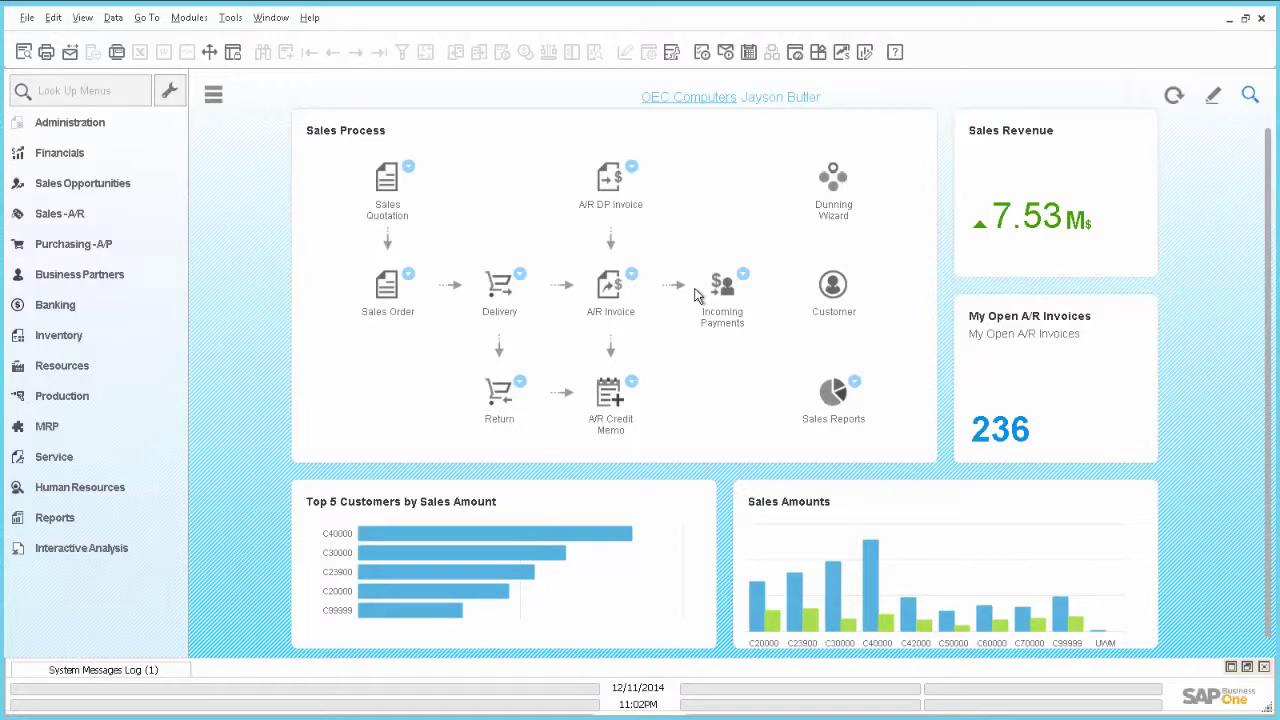
# Switch from the Sales Process cockpit to SAP Note 2097429 in the browser
pyautogui.hotkey('alt', 'Tab')
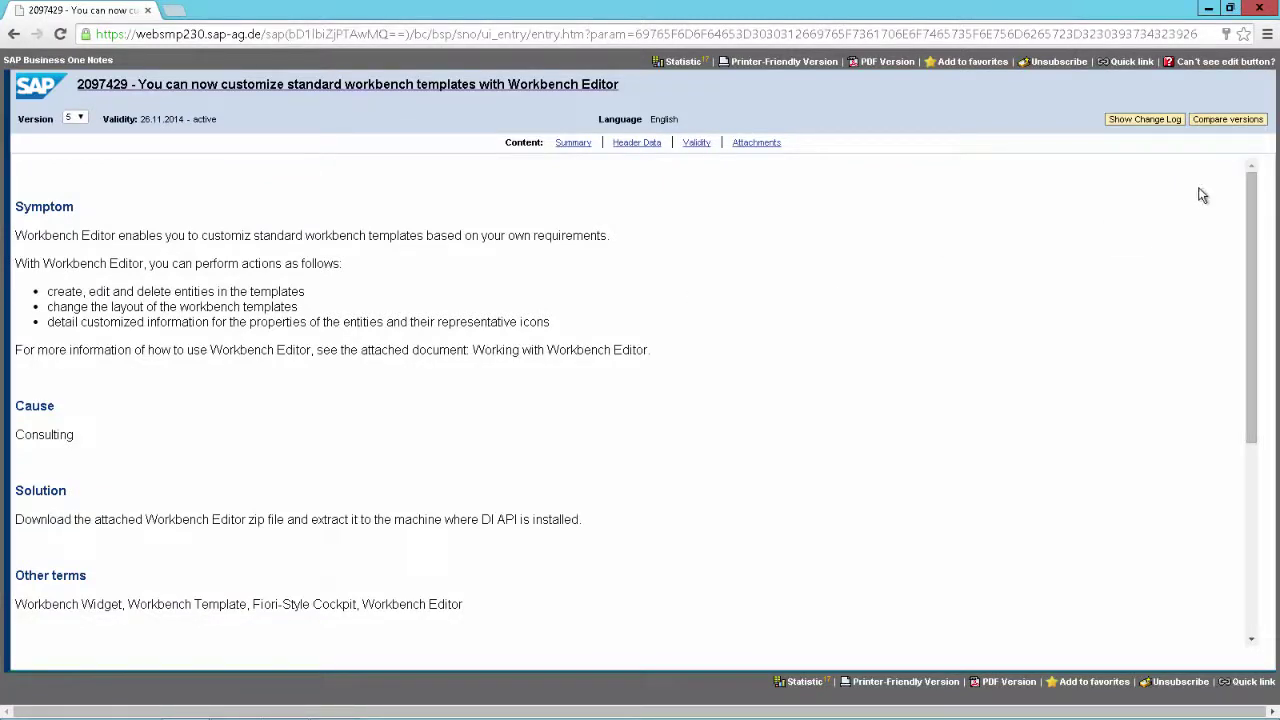
# Scroll down to the note's Attachments table, then bring up the empty Workbench Editor
pyautogui.scroll(-1, 1265, 363)
pyautogui.scroll(-5, 1262, 420)
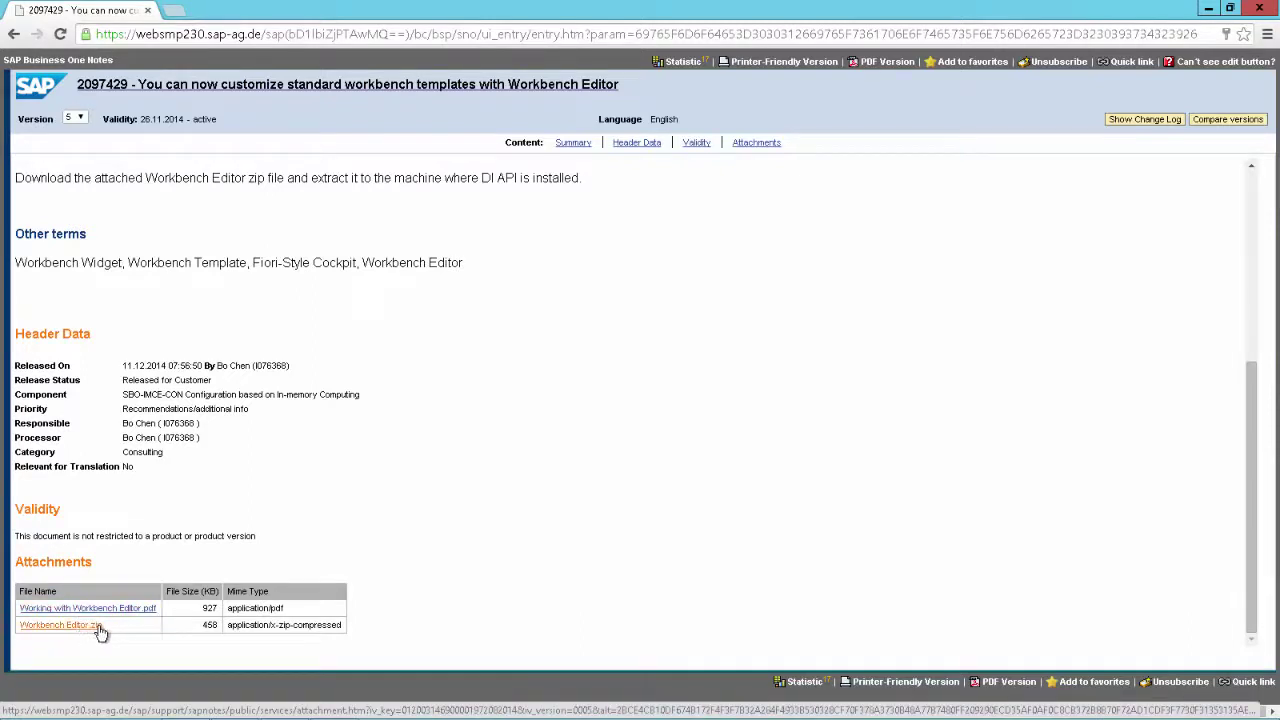
pyautogui.hotkey('alt', 'Tab')
pyautogui.hotkey('alt', 'Tab')
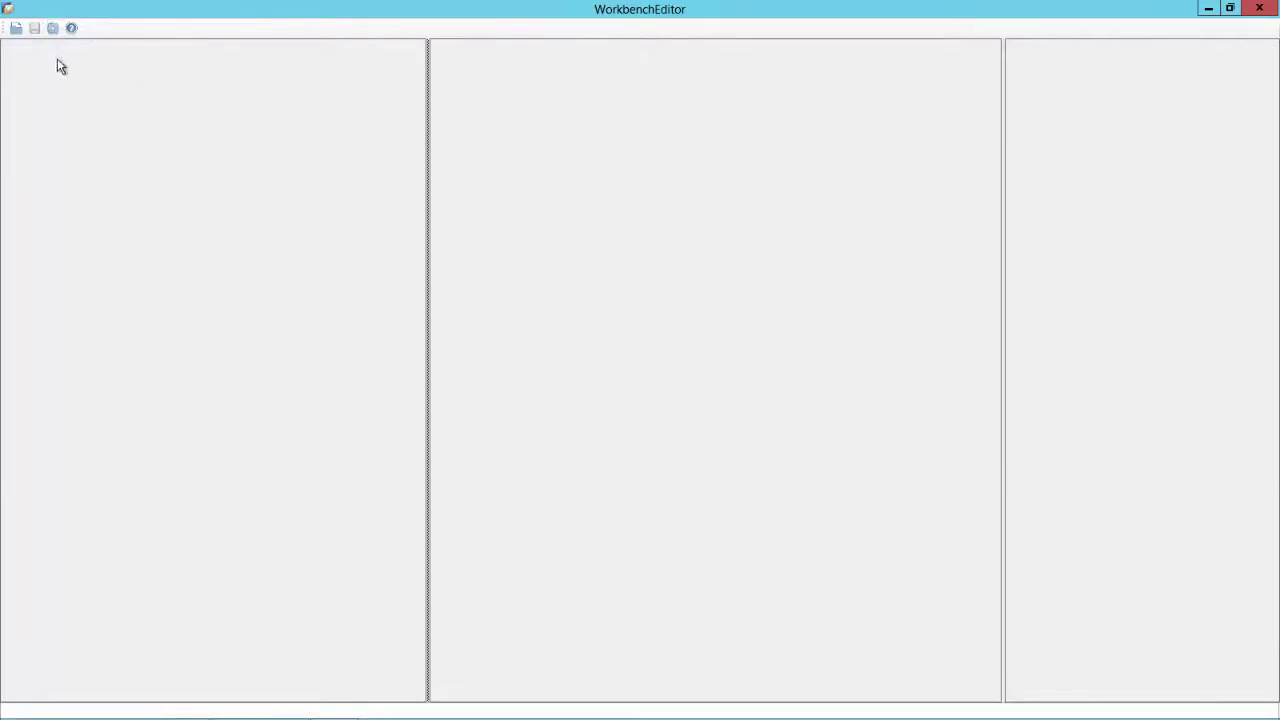
# Log in to the DEMOREC1 company database with its password and confirm the successful connection
pyautogui.click(55, 32)
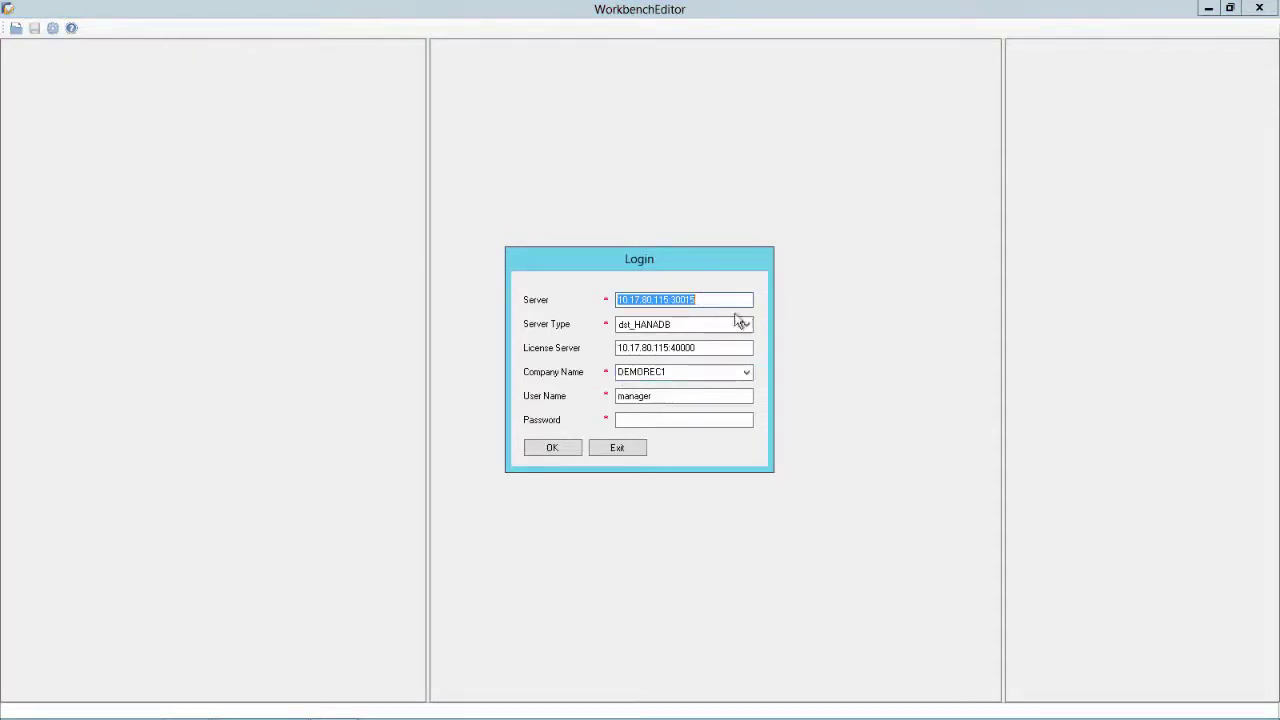
pyautogui.click(678, 418)
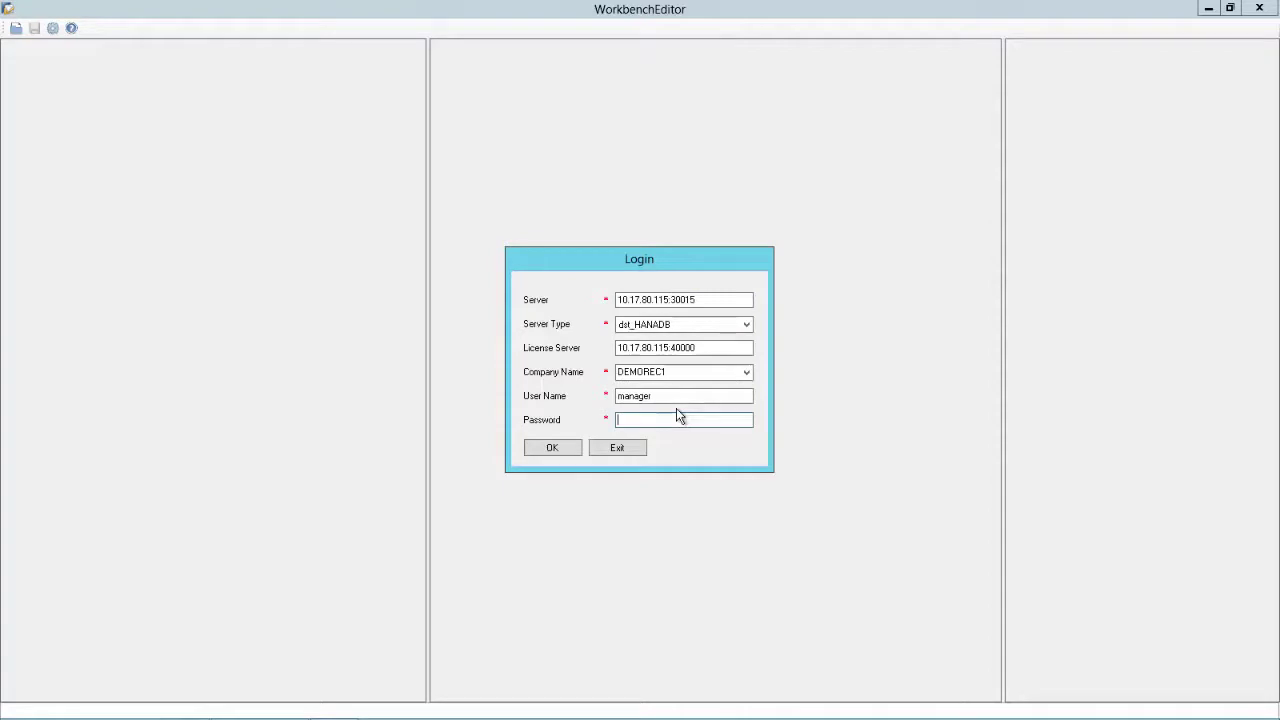
pyautogui.write('1234')
pyautogui.click(551, 448)
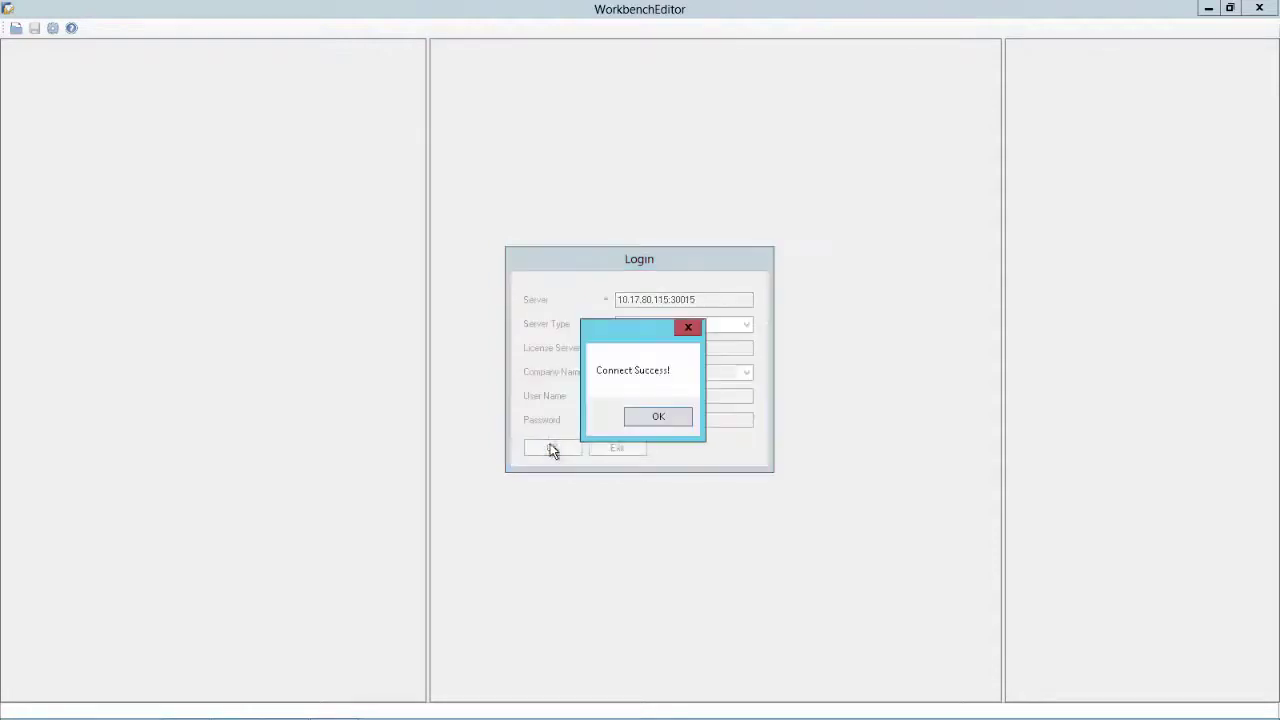
pyautogui.click(649, 418)
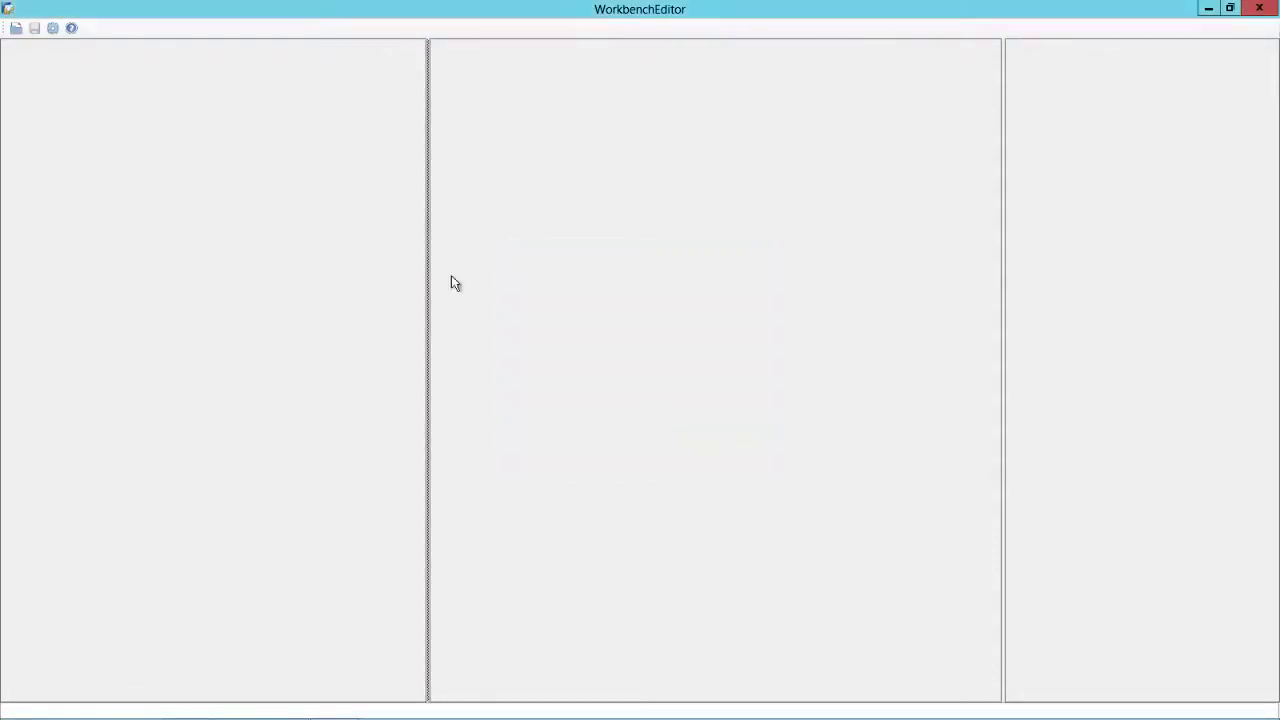
# Load the WB_Sales_Process template from the database and widen the diagram pane to show every node
pyautogui.click(17, 30)
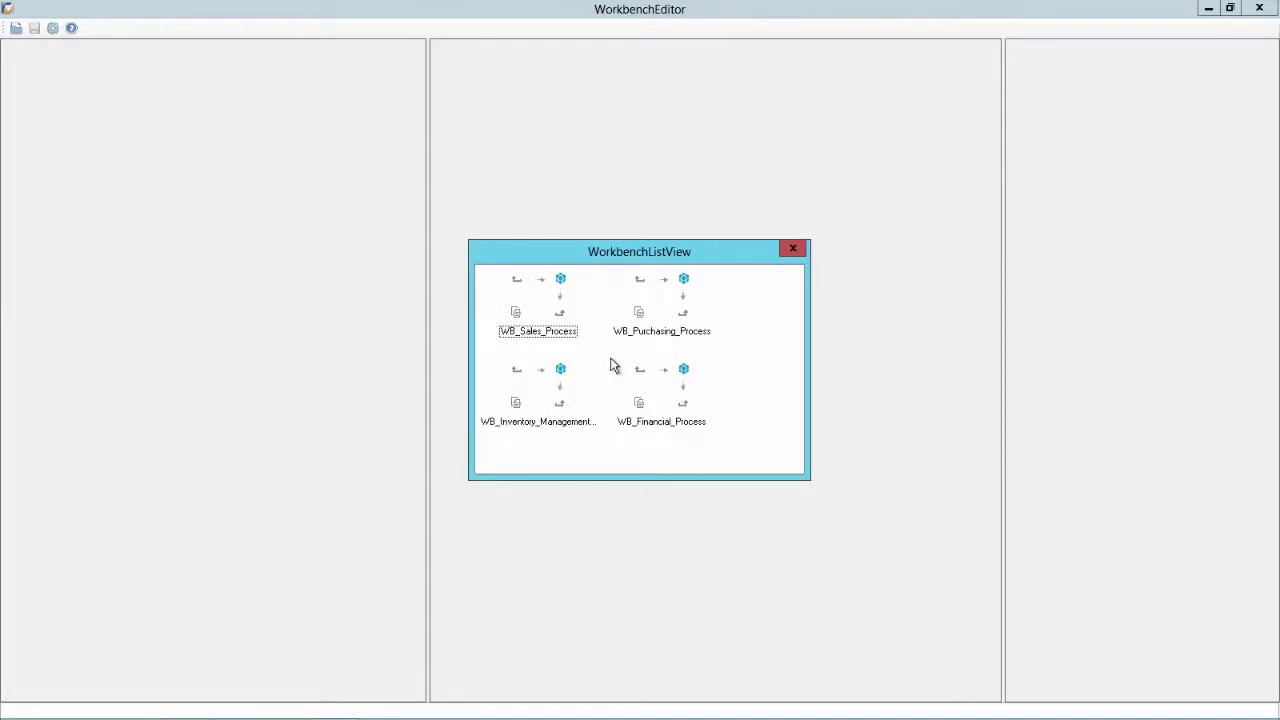
pyautogui.doubleClick(538, 314)
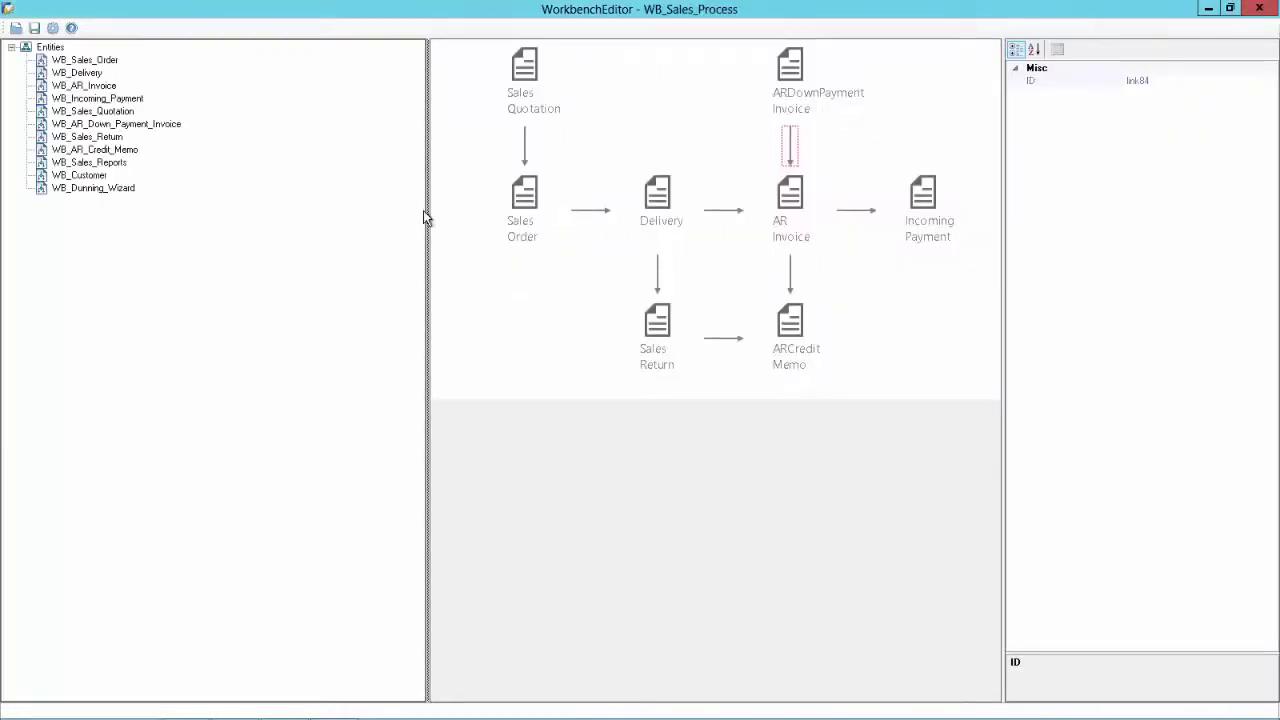
pyautogui.moveTo(430, 209); pyautogui.dragTo(217, 187)
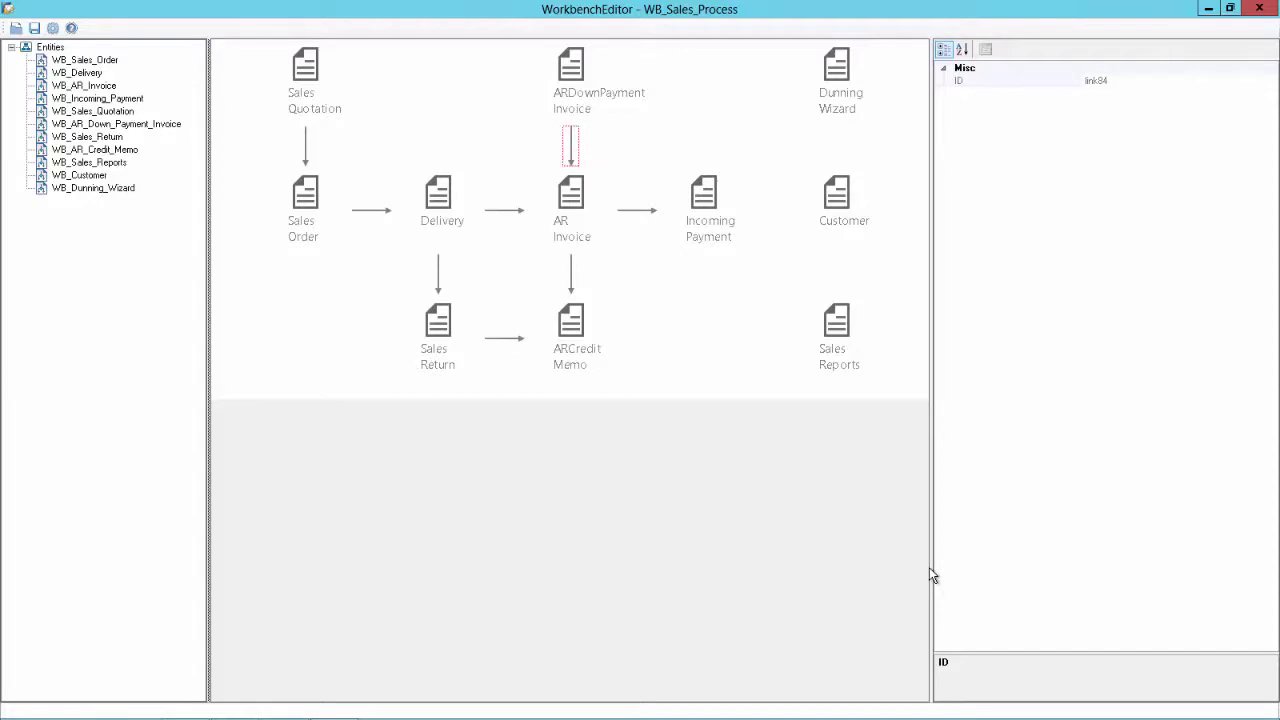
pyautogui.hotkey('alt', 'Tab')
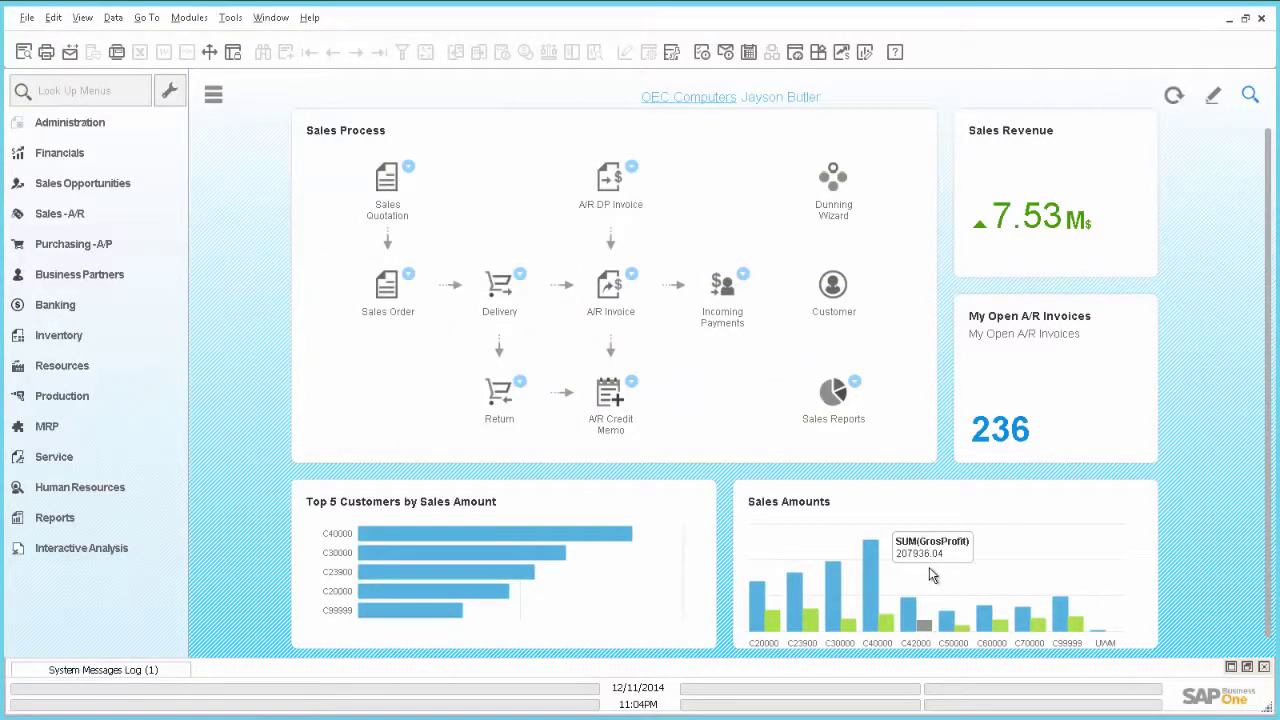
pyautogui.hotkey('alt', 'Tab')
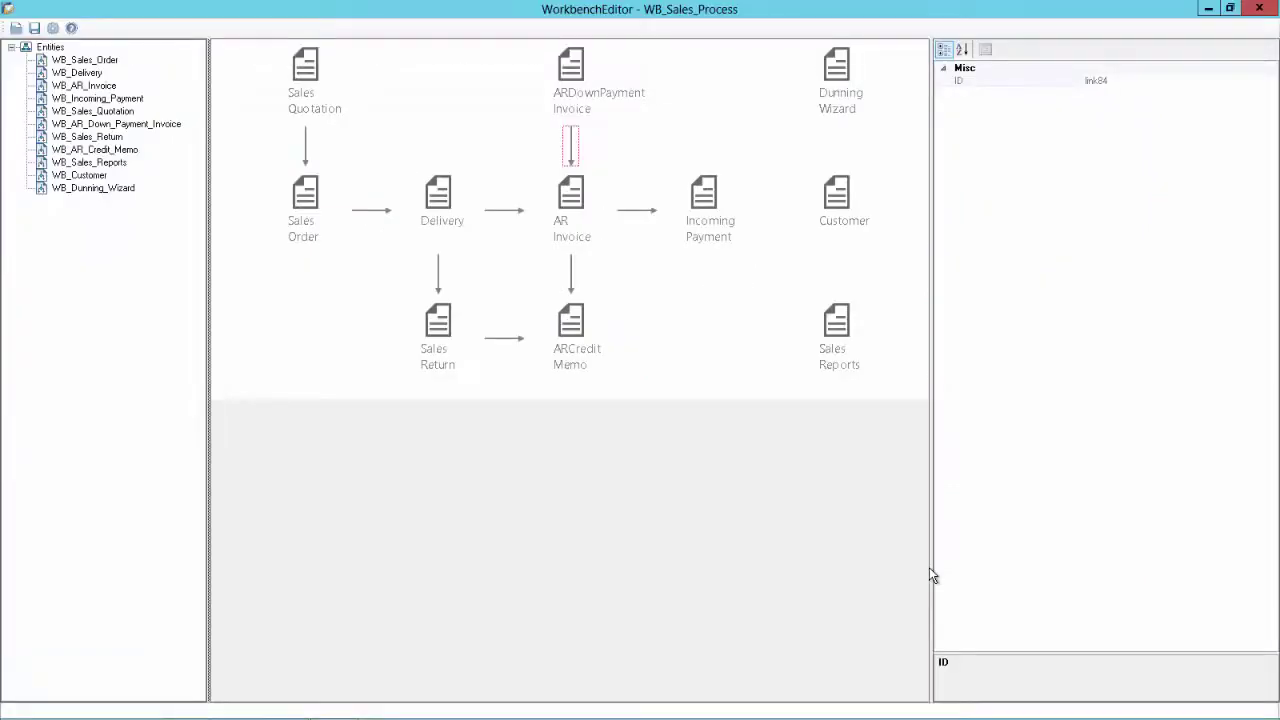
# Delete the Sales Quotation and ARDownPayment Invoice nodes and the Sales Return→ARCredit Memo arrow
pyautogui.click(305, 70)
pyautogui.press('Delete')
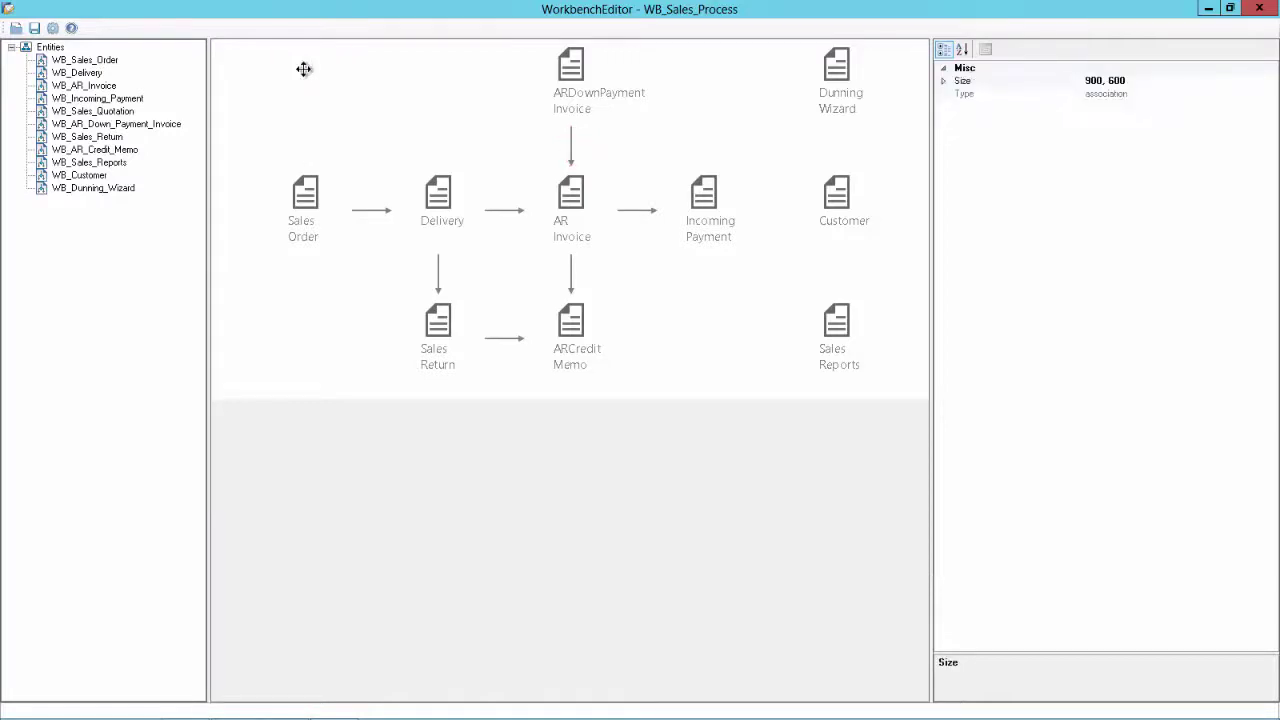
pyautogui.click(576, 68)
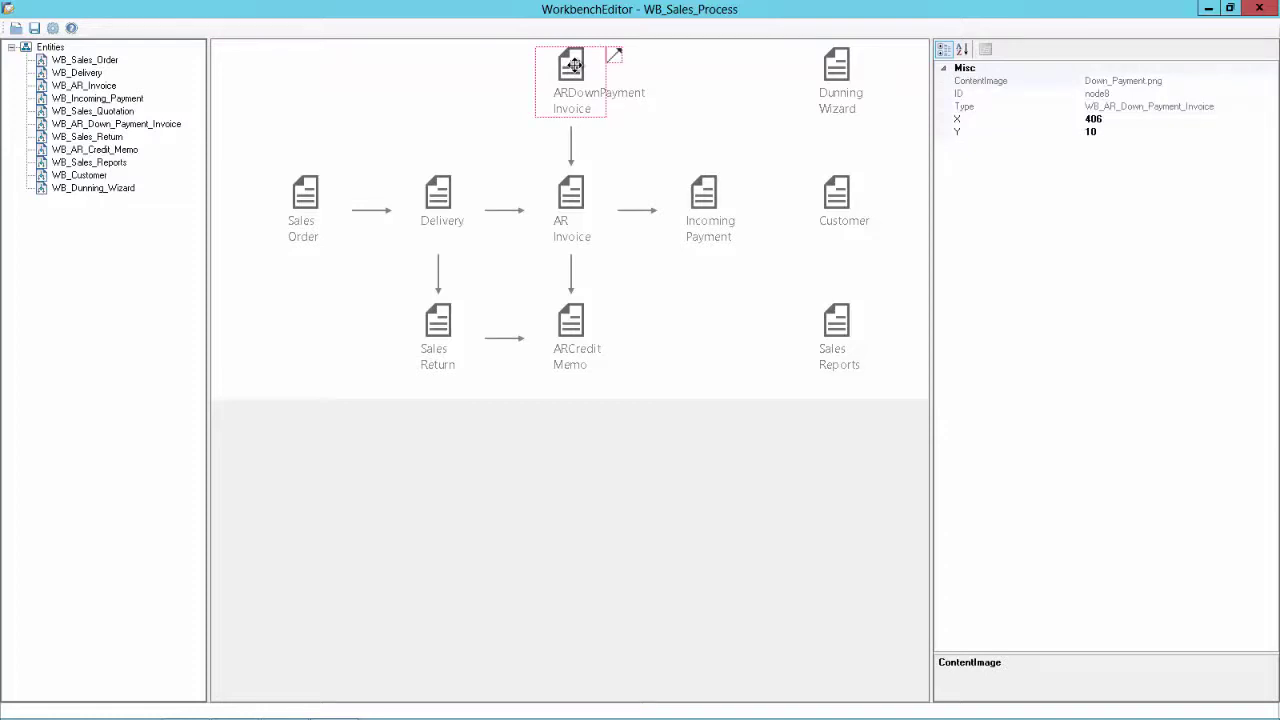
pyautogui.press('Delete')
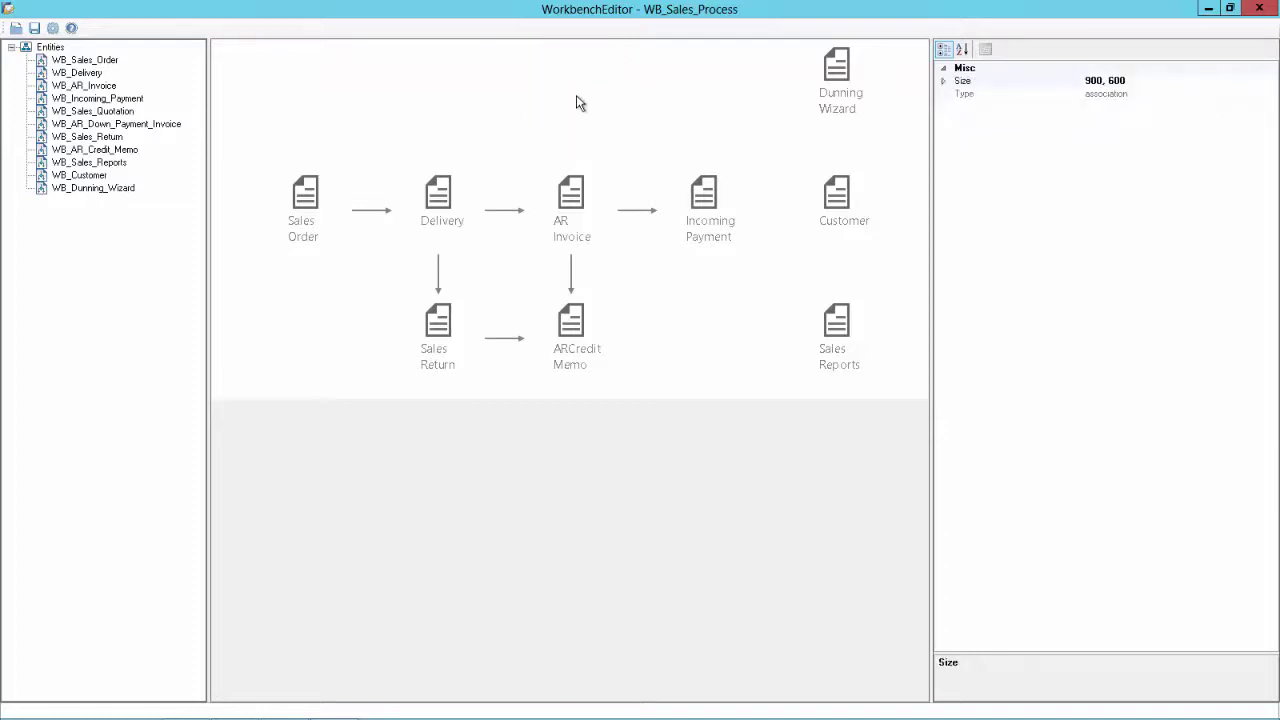
pyautogui.click(505, 339)
pyautogui.press('Delete')
# Create a new entity node with CustomizedDescription 'A/R Invoice + Payment'
pyautogui.rightClick(50, 50)
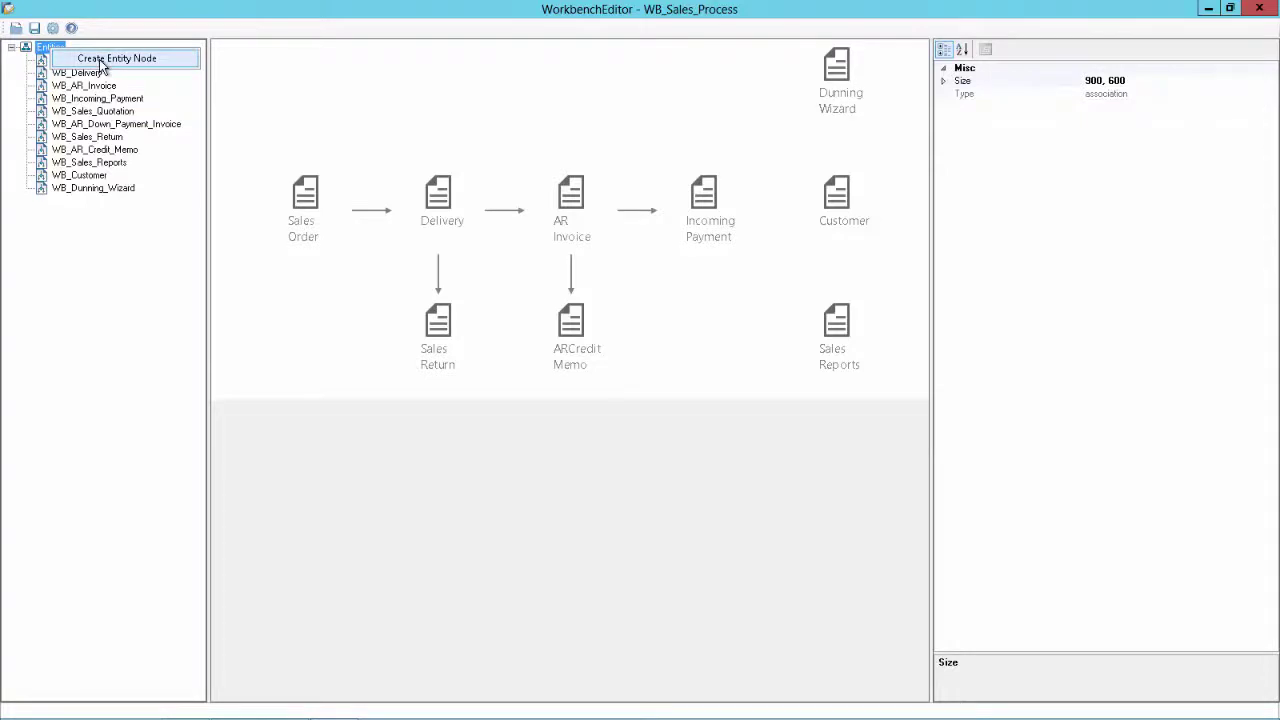
pyautogui.click(101, 62)
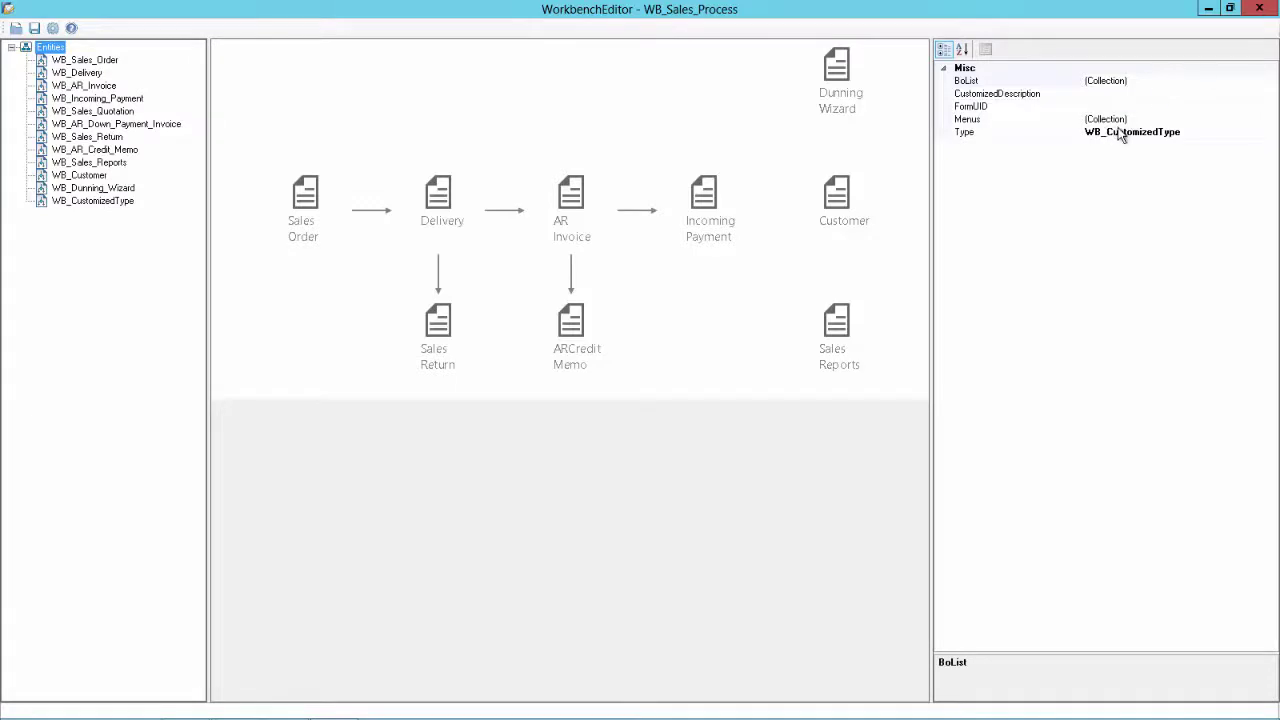
pyautogui.click(1105, 94)
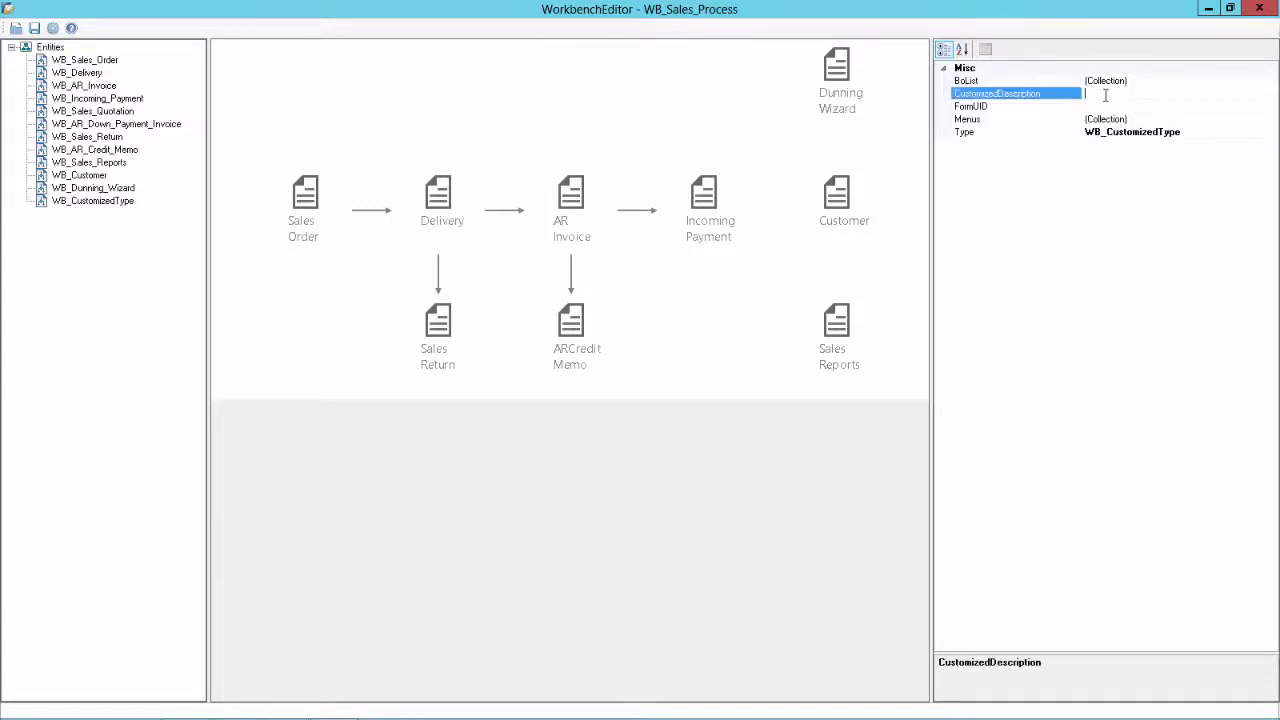
pyautogui.write('A/R Invoi')
pyautogui.press('BackSpace')
pyautogui.write('ice + Payment')
# Enable System Information and read Menu UID 2054 for Sales - A/R > A/R Invoice + Payment
pyautogui.hotkey('alt', 'Tab')
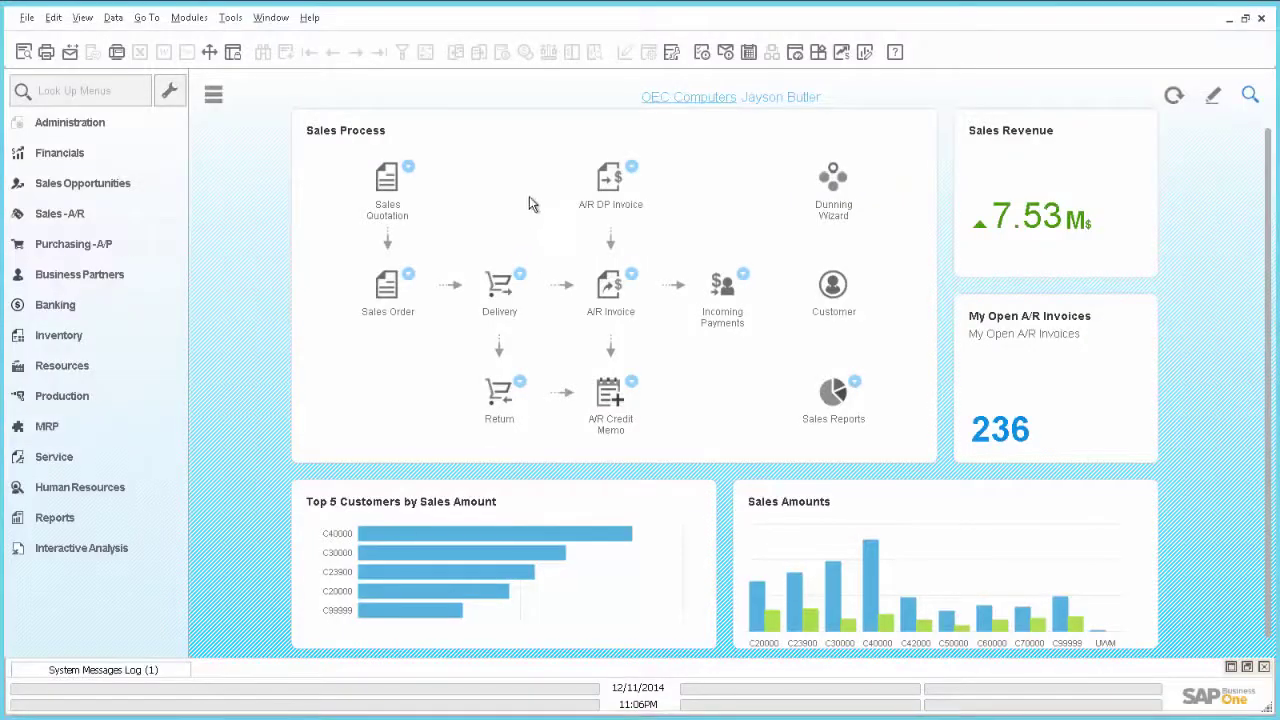
pyautogui.click(80, 20)
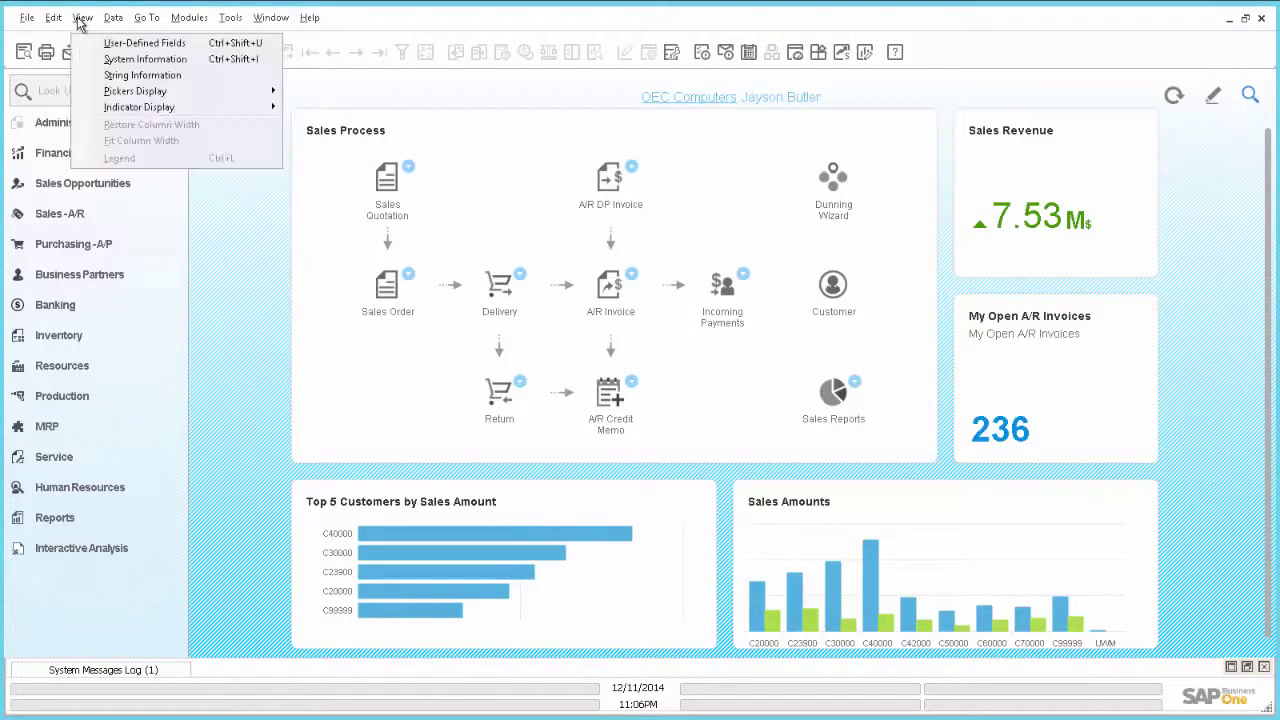
pyautogui.click(107, 60)
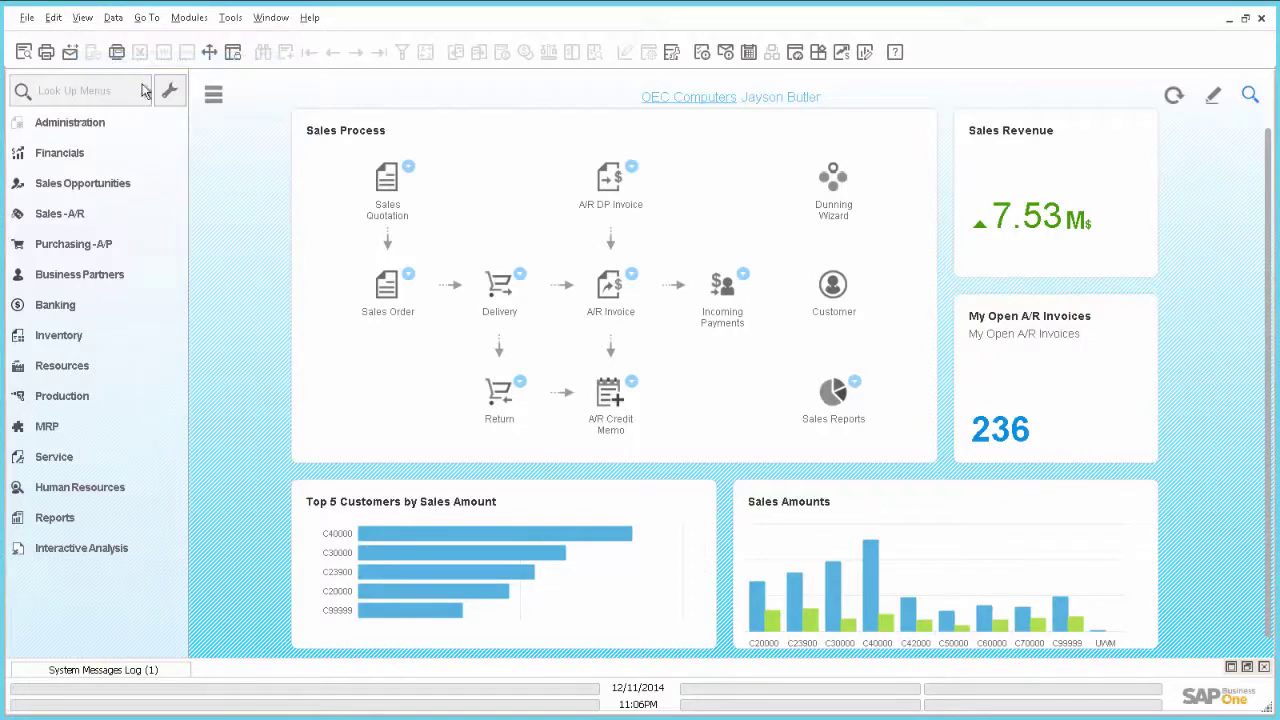
pyautogui.moveTo(265, 20)
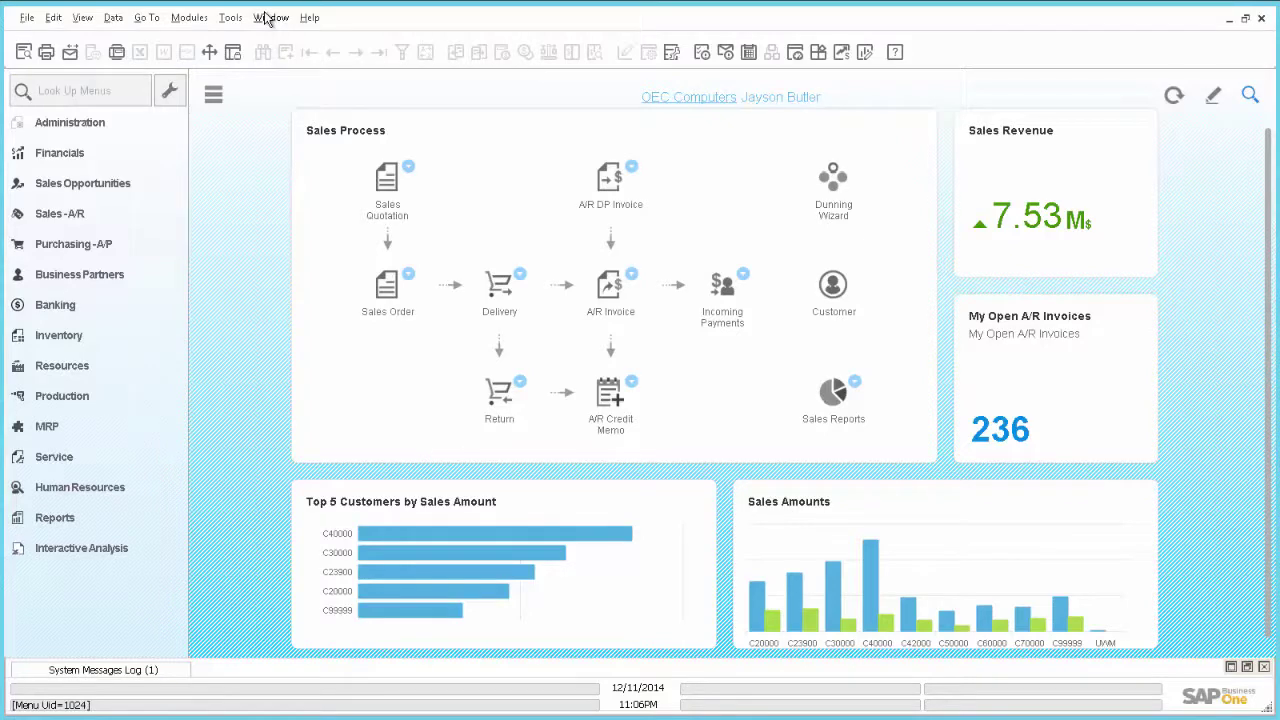
pyautogui.moveTo(201, 21)
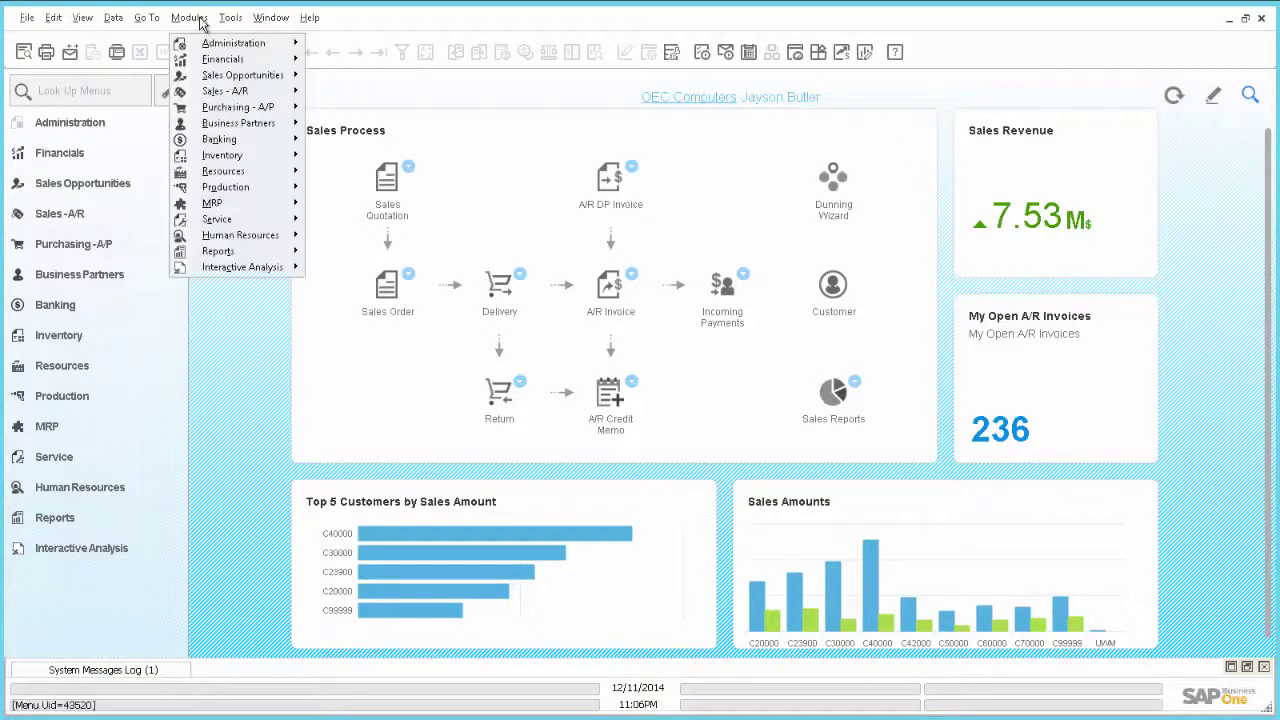
pyautogui.moveTo(243, 97)
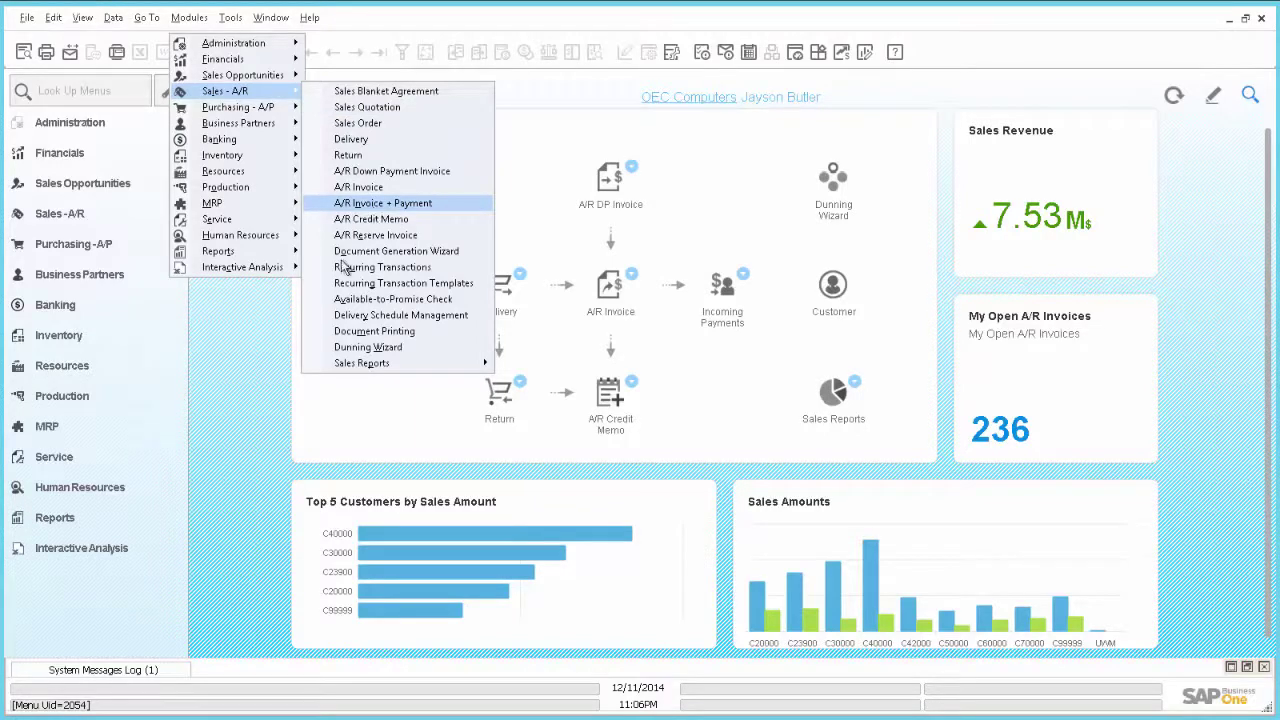
pyautogui.click(240, 600)
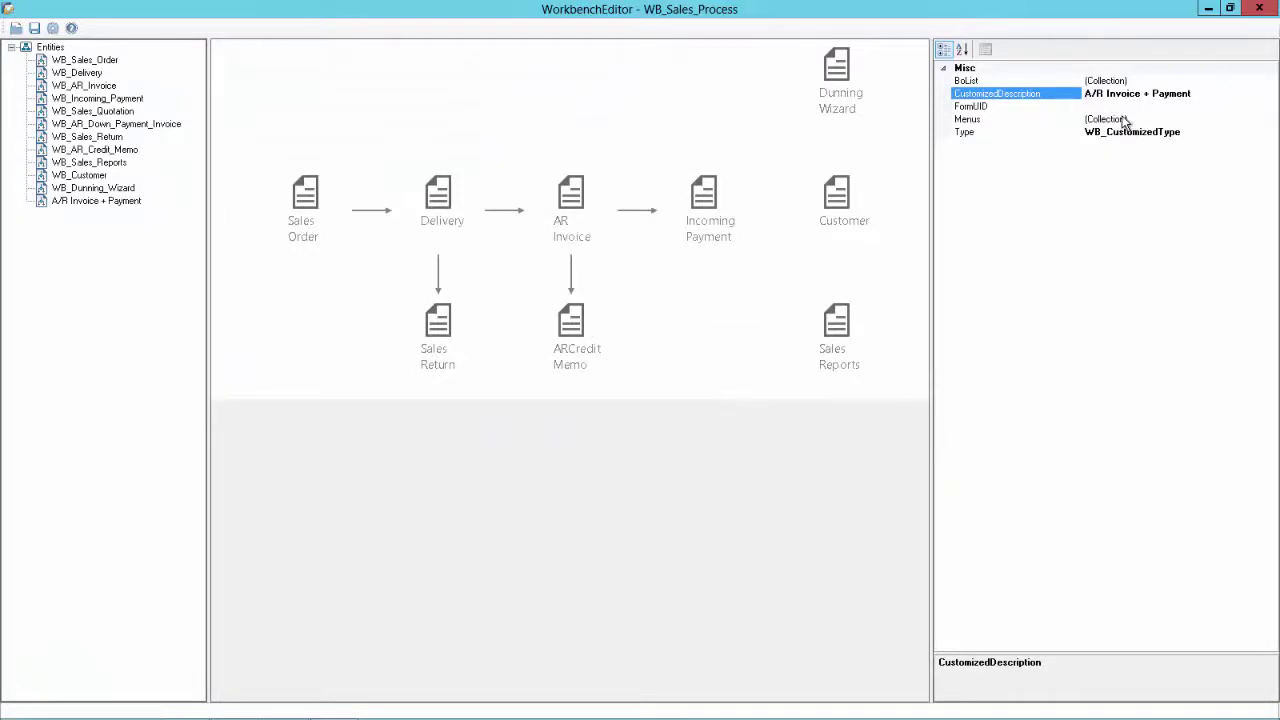
# Drop the A/R Invoice + Payment entity onto the diagram above AR Invoice and set its X to 406
pyautogui.click(1117, 104)
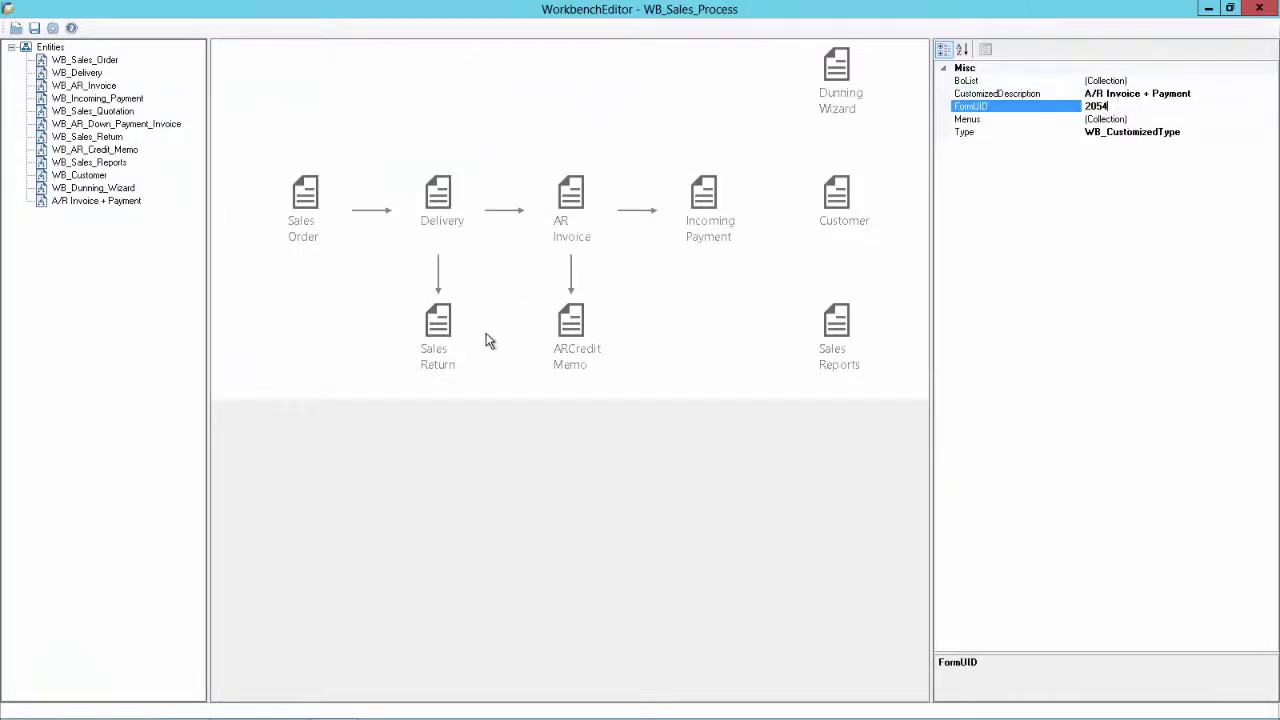
pyautogui.click(296, 285)
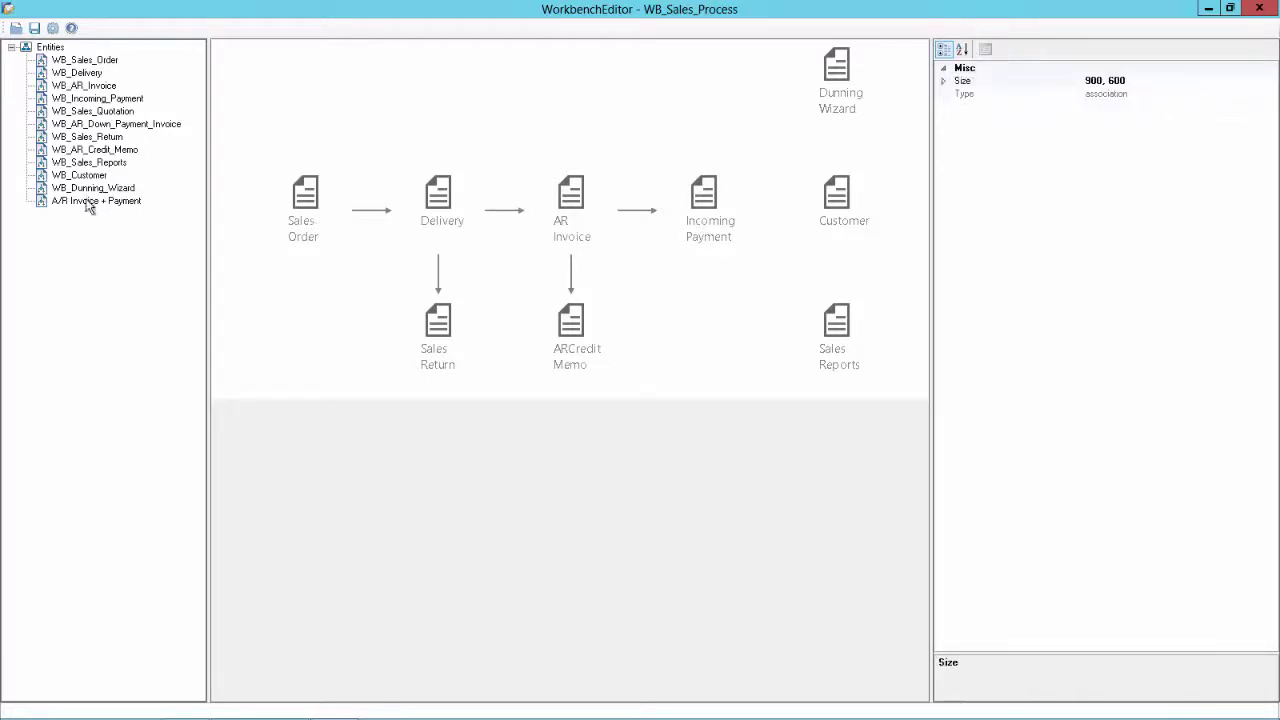
pyautogui.moveTo(87, 205); pyautogui.dragTo(556, 84)
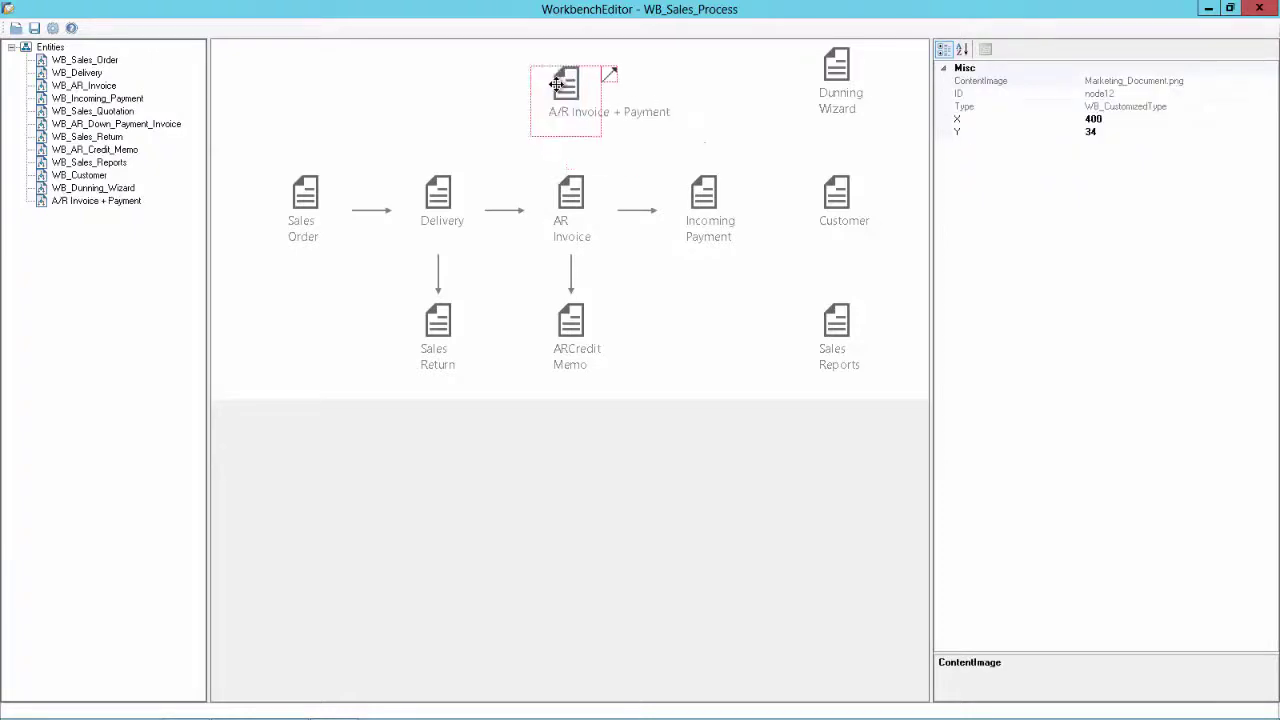
pyautogui.click(567, 194)
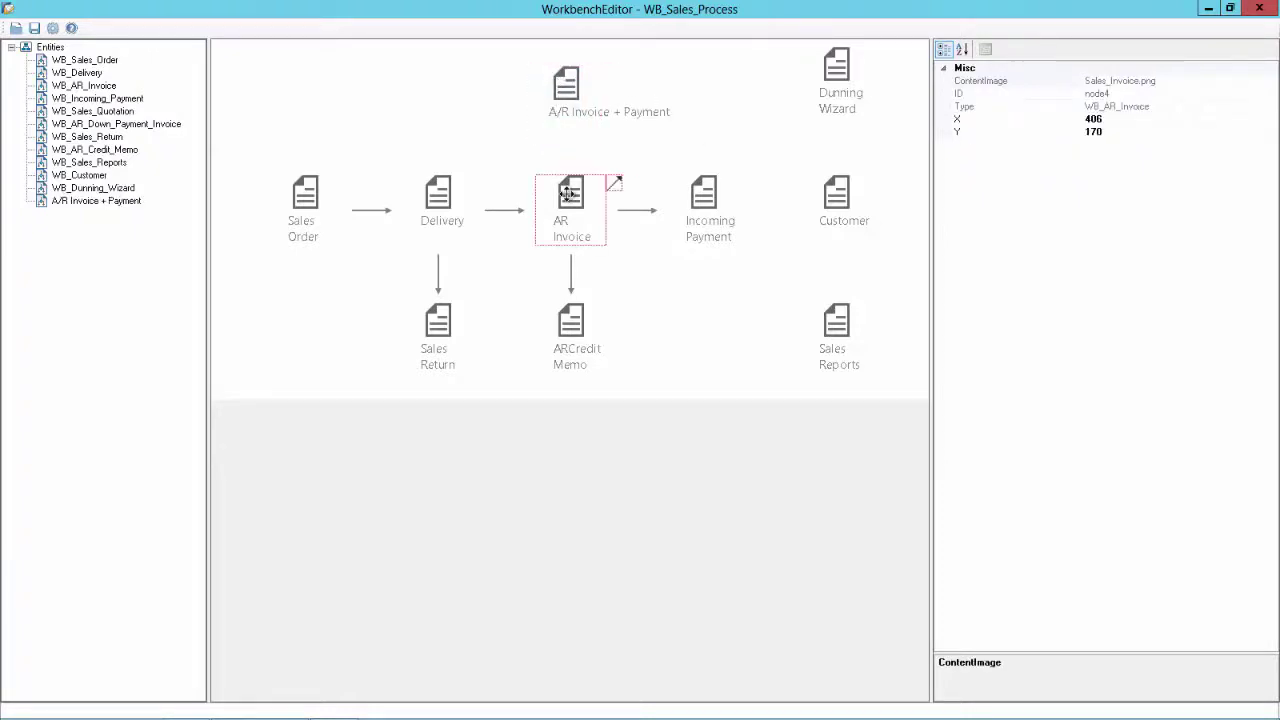
pyautogui.click(1094, 132)
pyautogui.click(572, 116)
pyautogui.click(1133, 118)
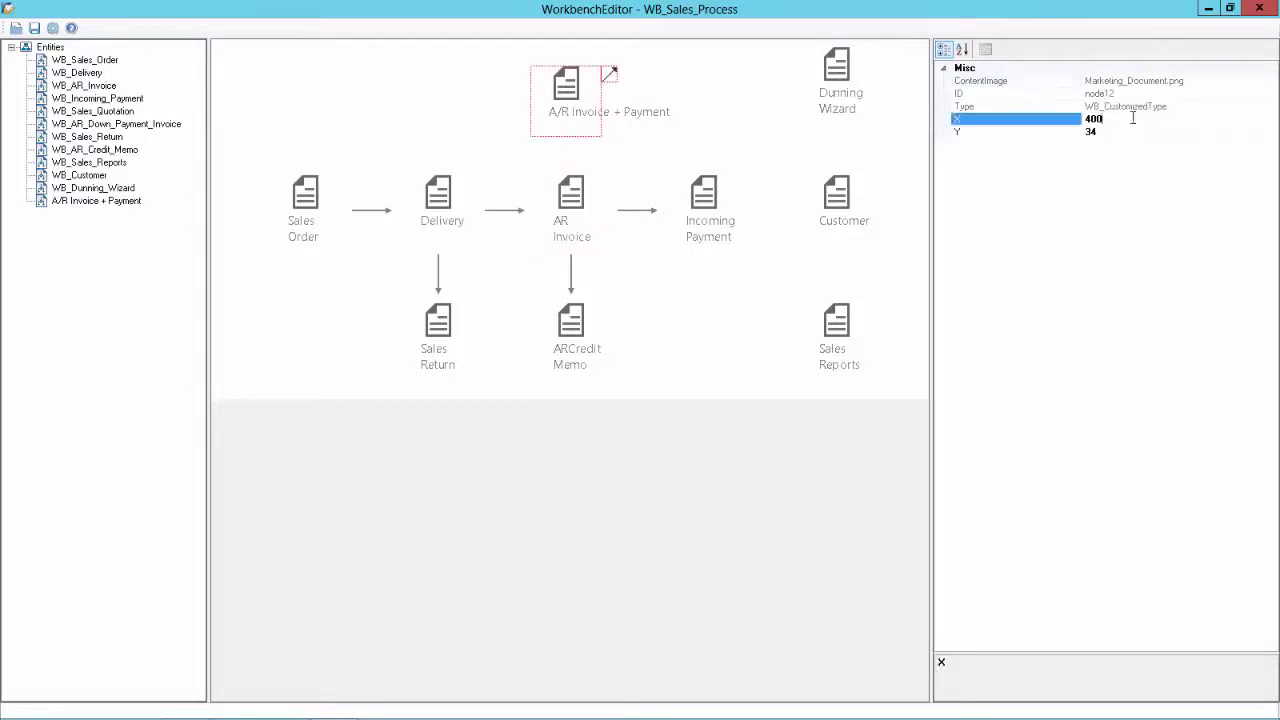
pyautogui.press('BackSpace')
pyautogui.write('6')
pyautogui.click(653, 291)
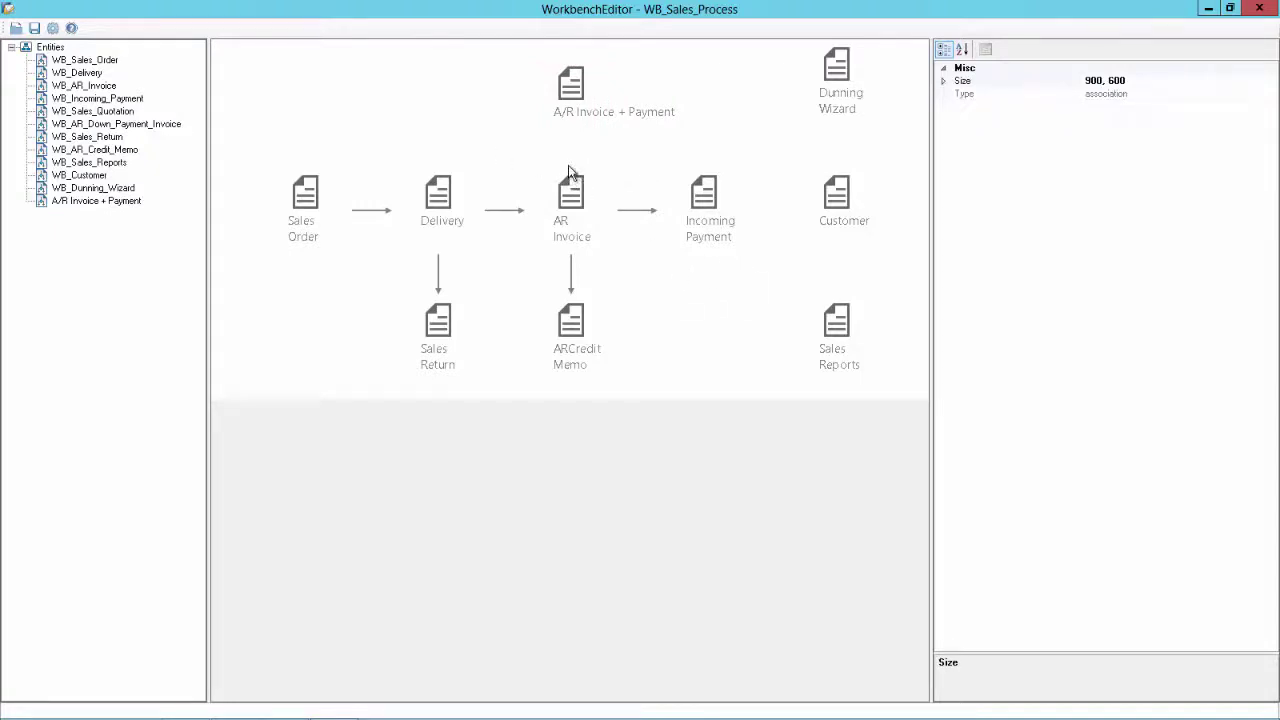
# Move the A/R Invoice + Payment node up to Y 10
pyautogui.click(840, 71)
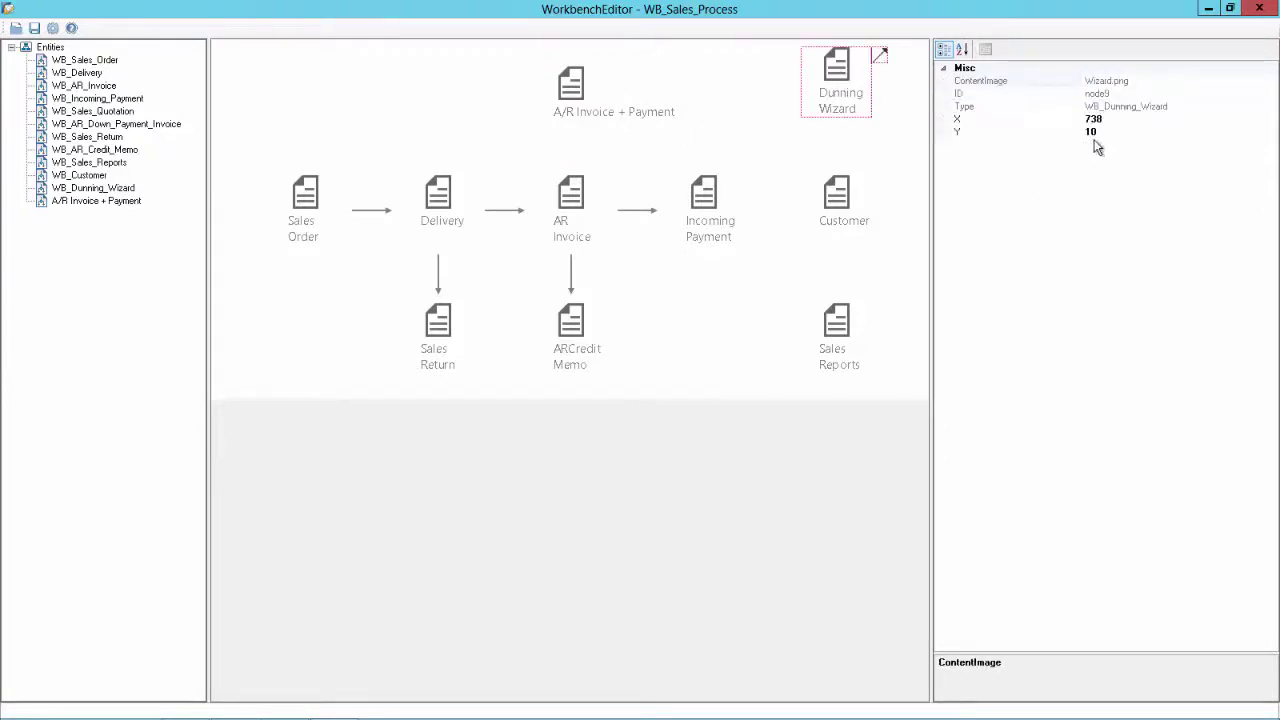
pyautogui.click(574, 88)
pyautogui.click(1104, 132)
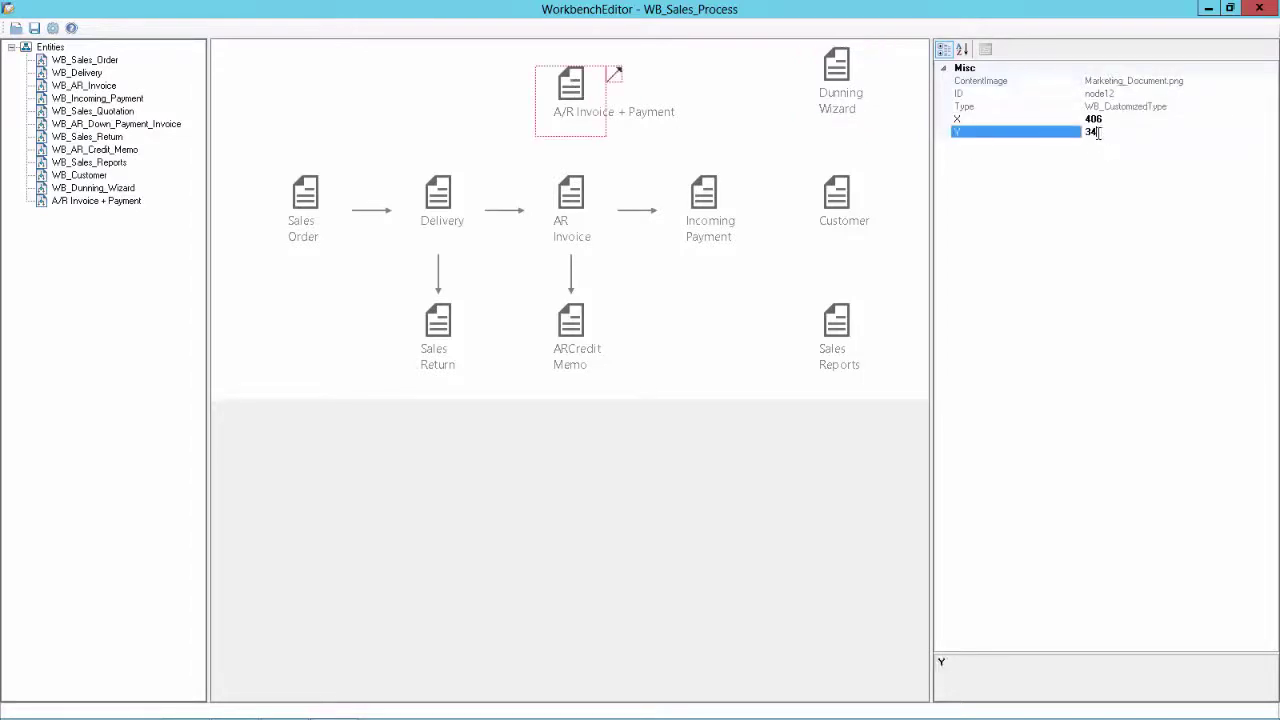
pyautogui.moveTo(1090, 132); pyautogui.dragTo(1037, 131)
pyautogui.press('Return')
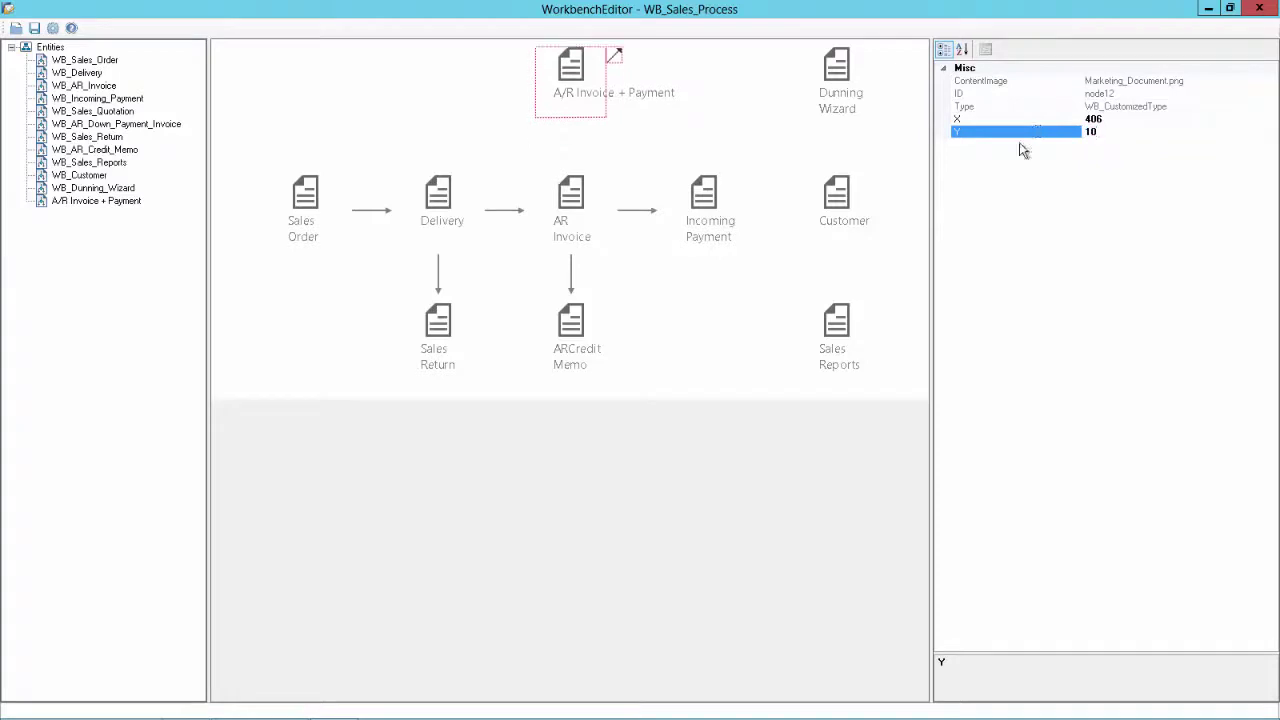
pyautogui.click(732, 119)
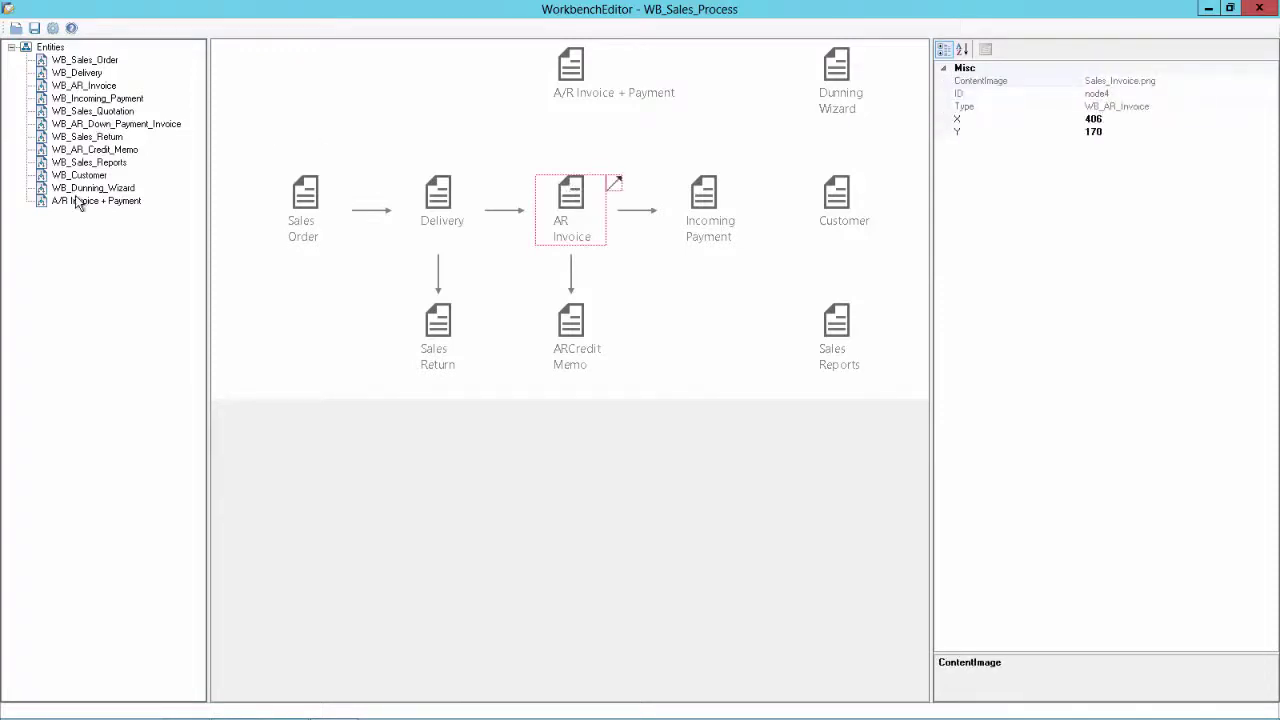
# Check the cockpit's A/R Invoice and Sales Order link lists and the My Sales Orders Not Delivered results
pyautogui.hotkey('alt', 'Tab')
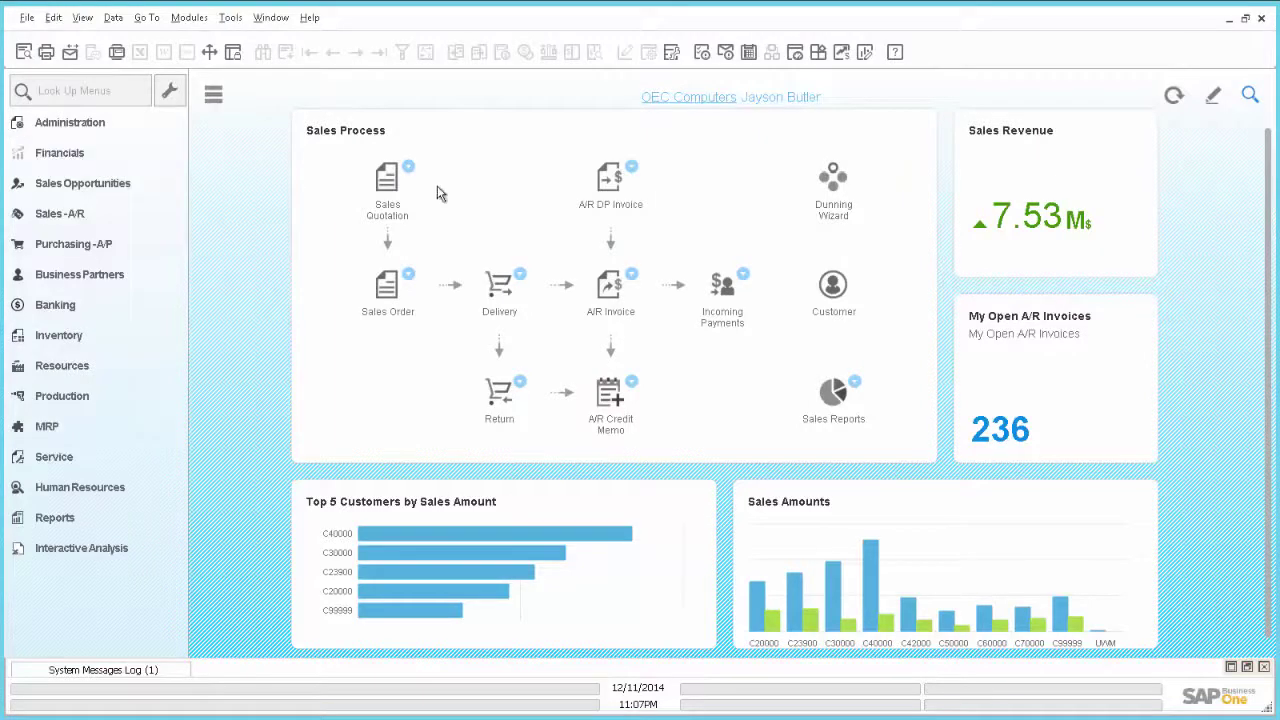
pyautogui.click(632, 285)
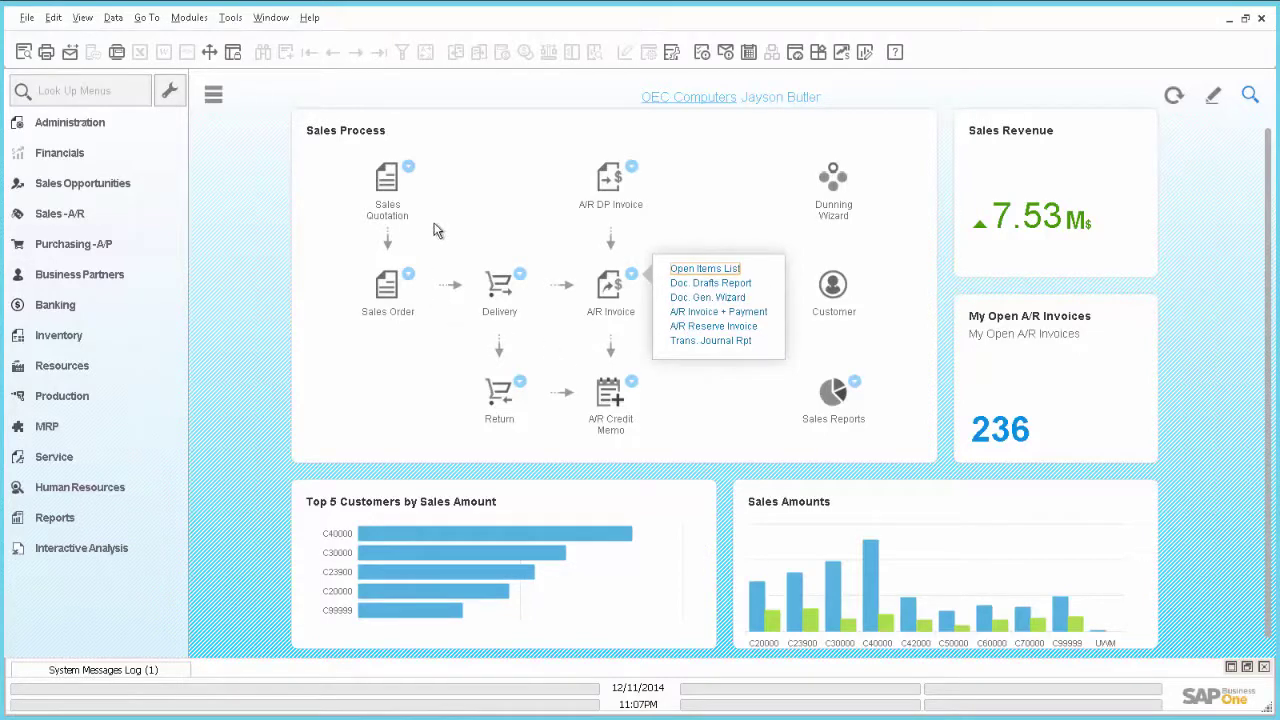
pyautogui.click(413, 276)
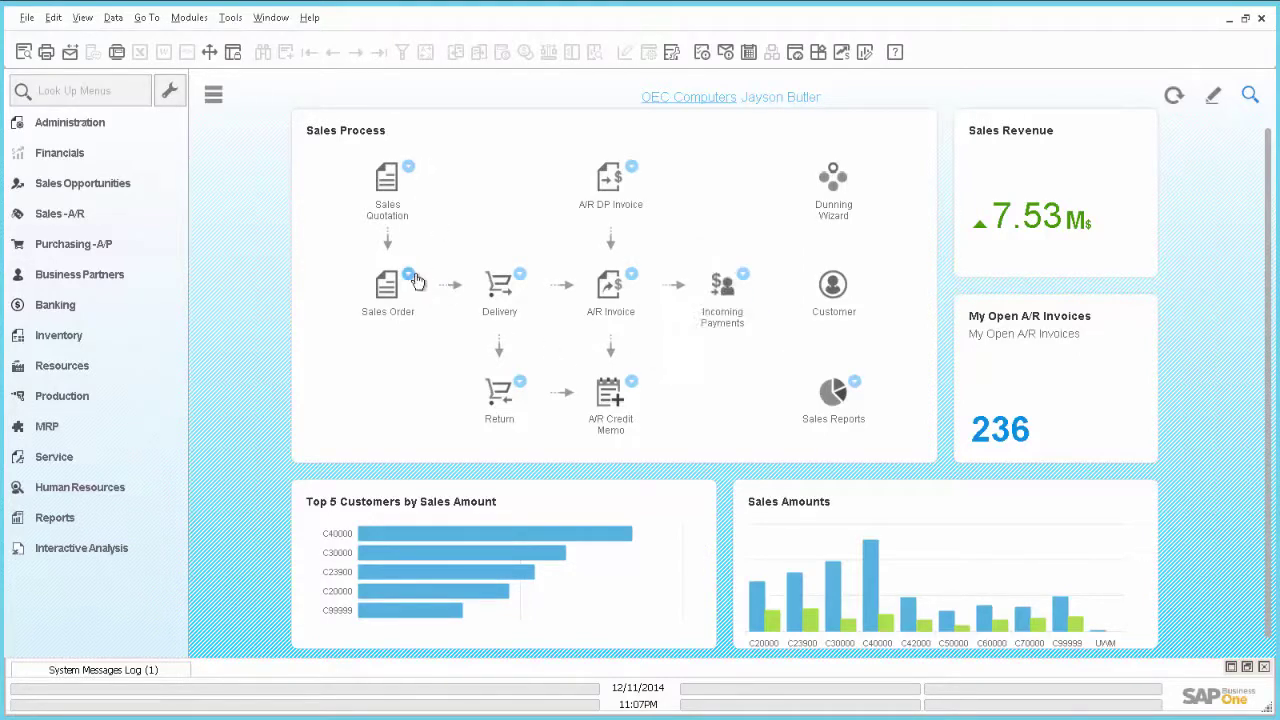
pyautogui.click(413, 276)
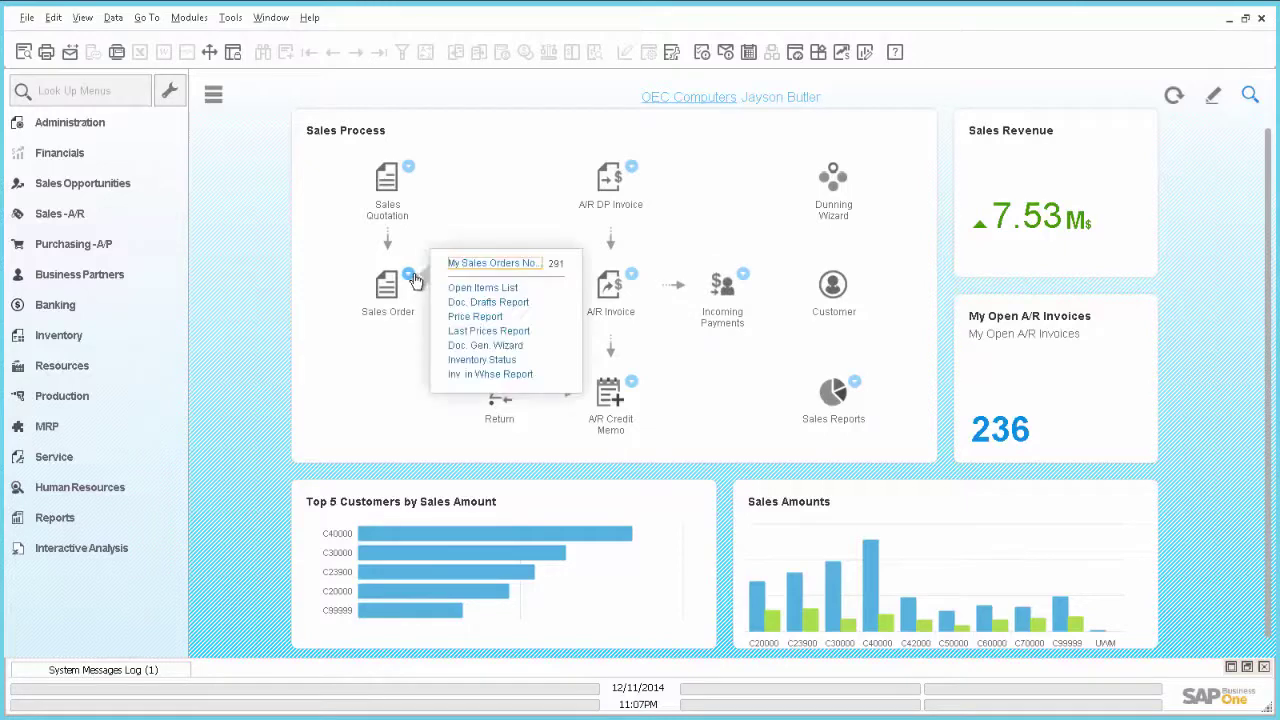
pyautogui.click(500, 264)
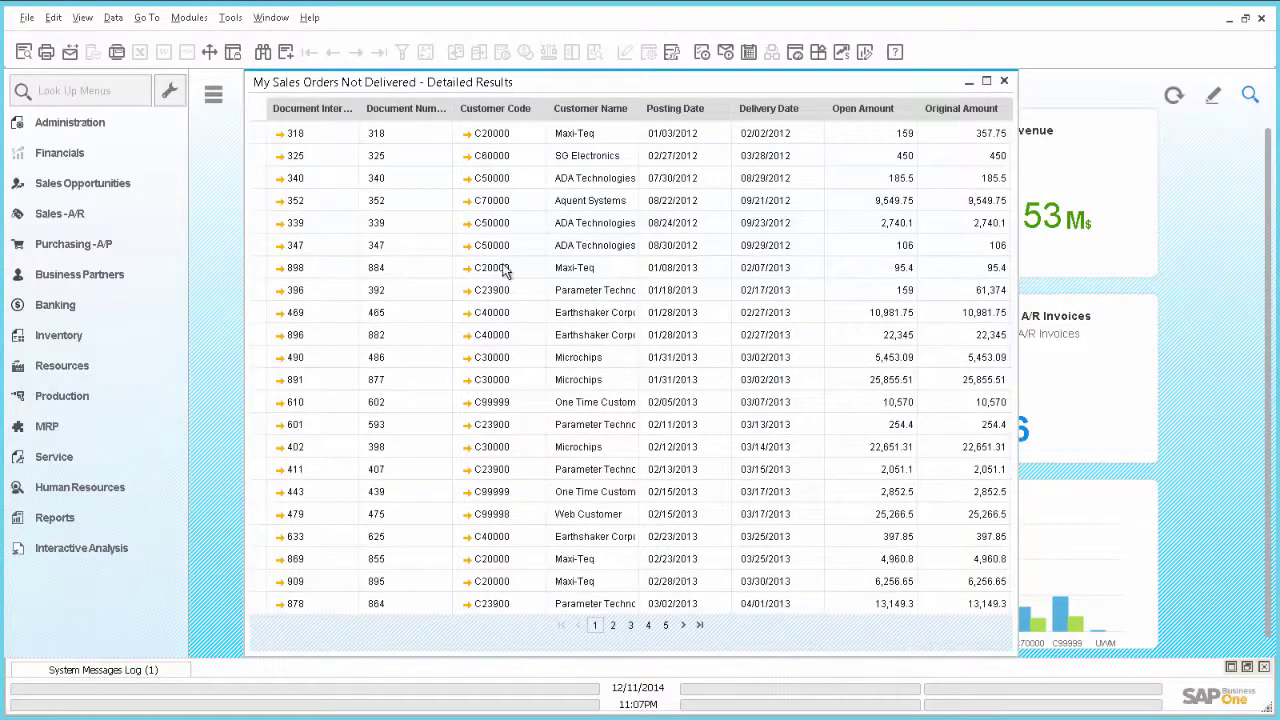
pyautogui.click(1006, 83)
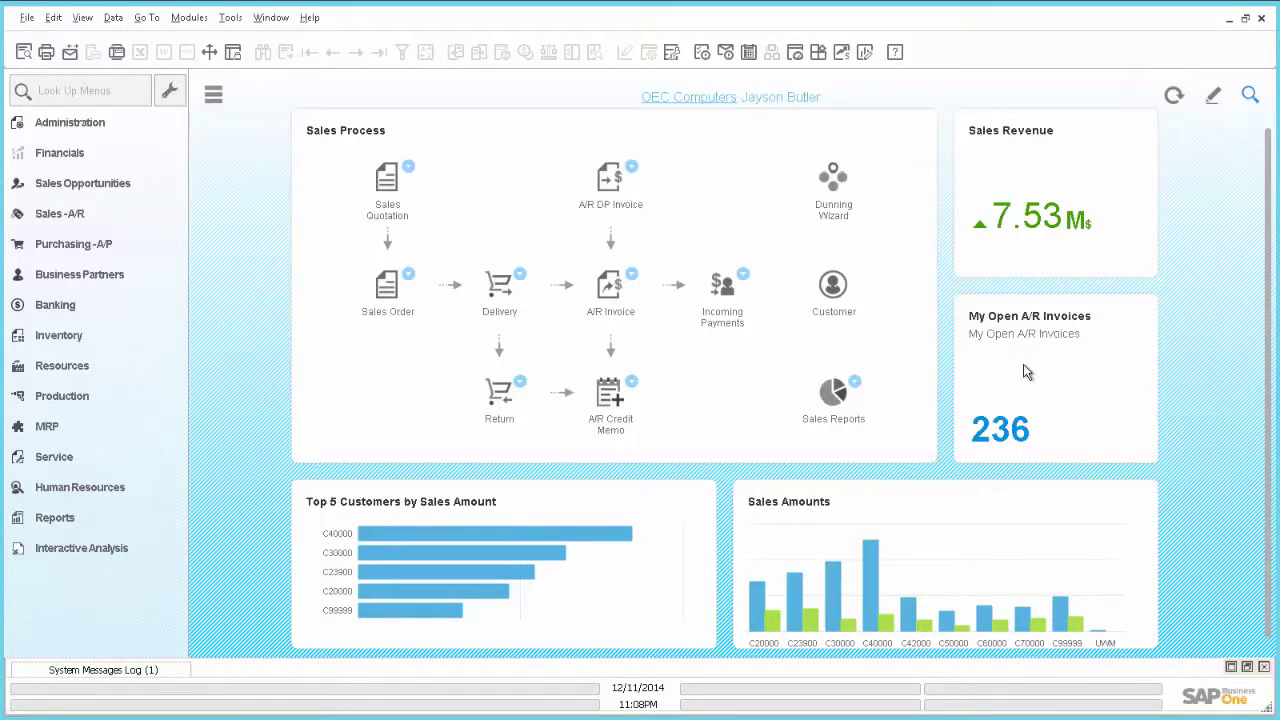
pyautogui.click(632, 277)
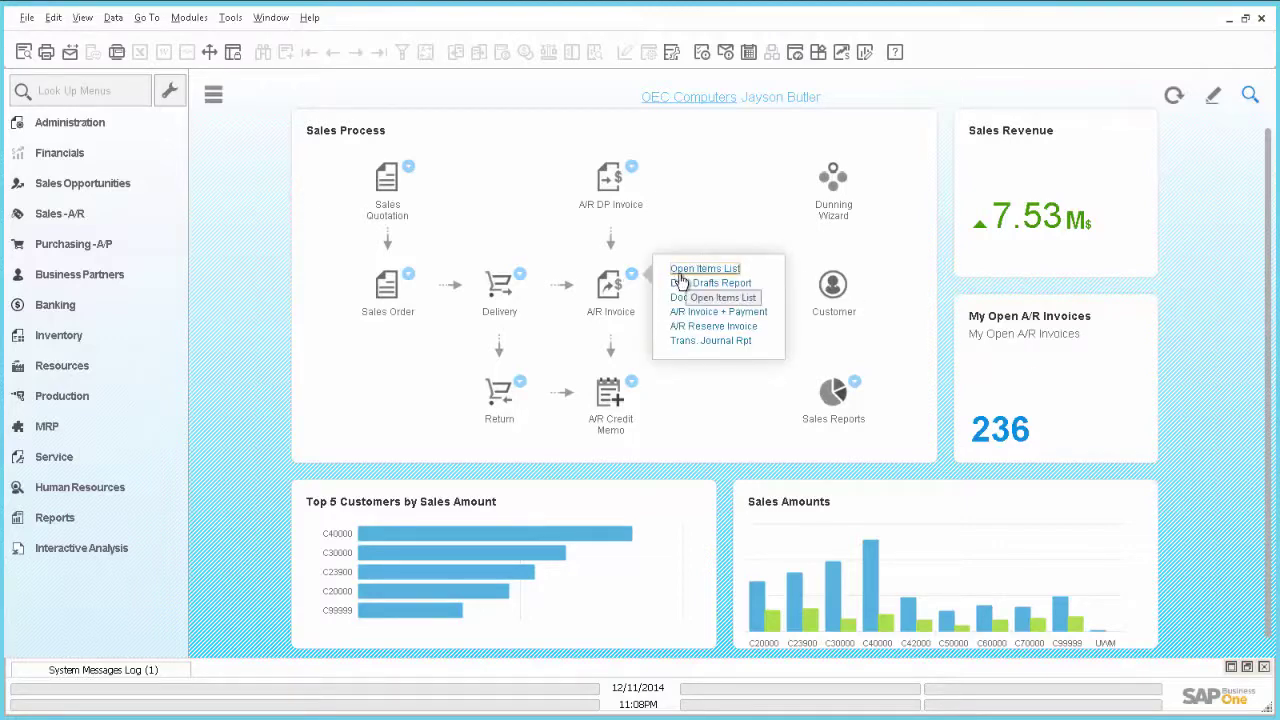
pyautogui.click(636, 279)
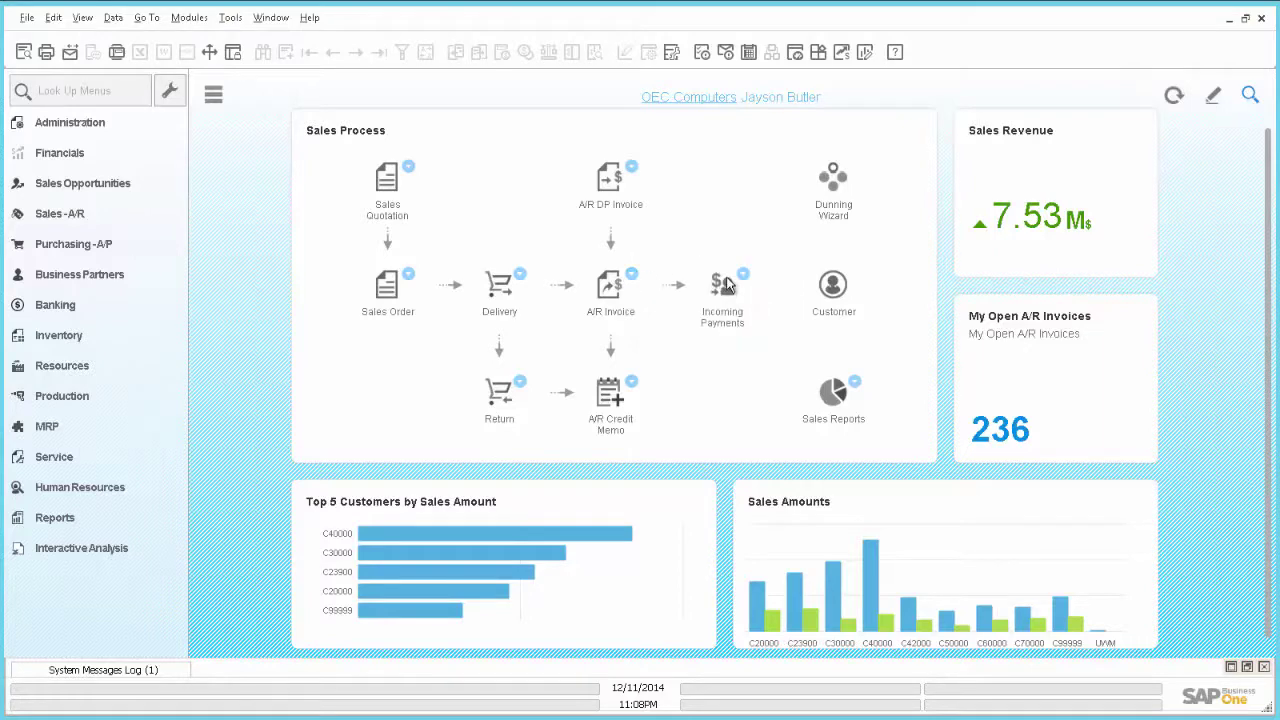
pyautogui.click(230, 18)
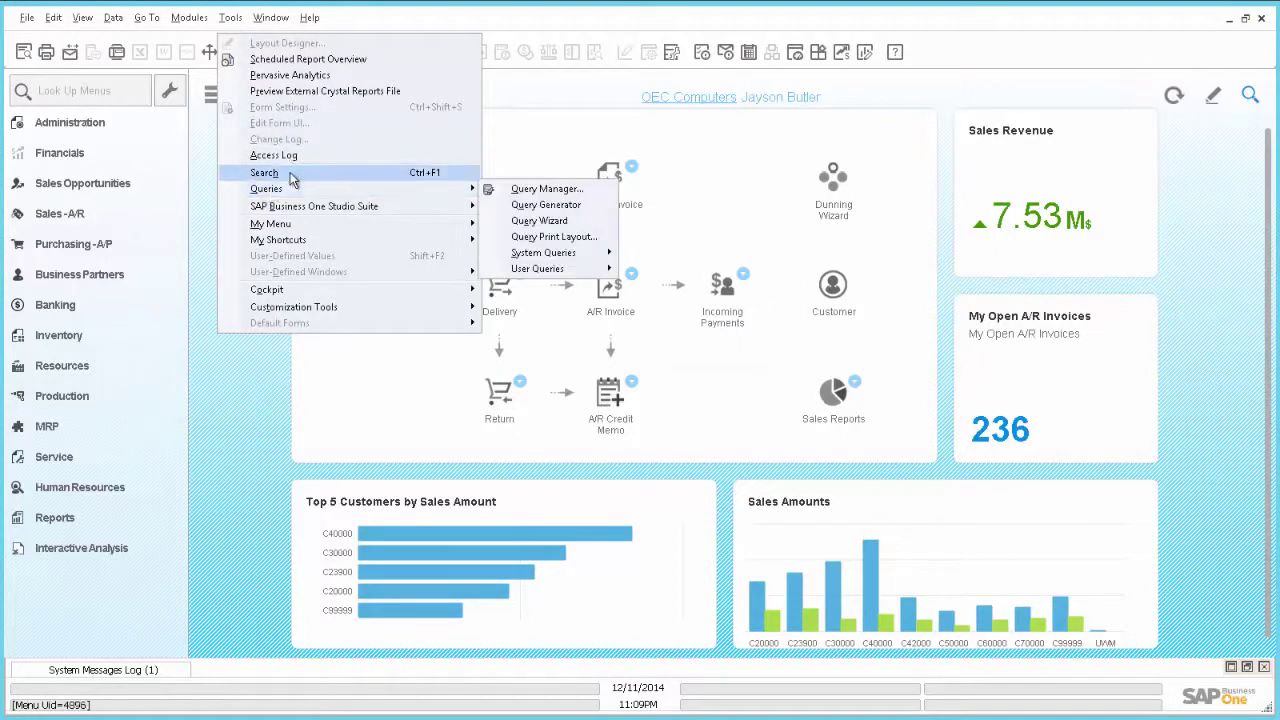
pyautogui.click(540, 205)
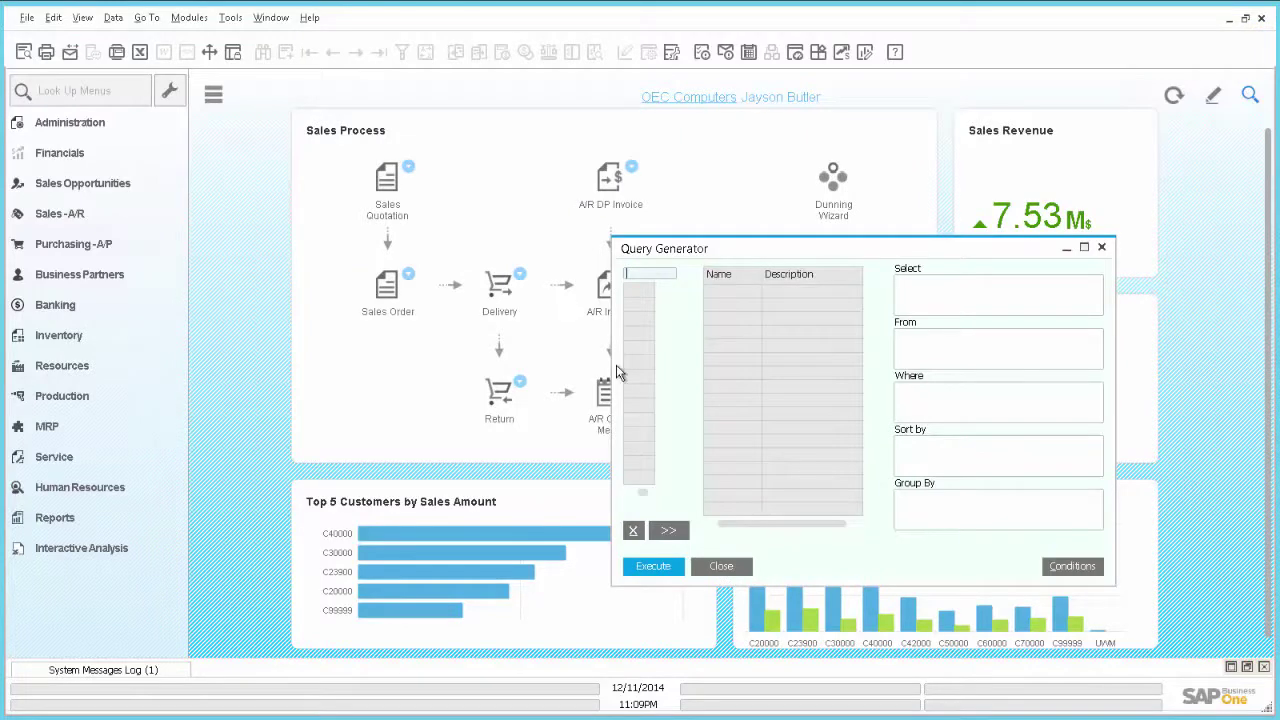
pyautogui.write('OBOI')
pyautogui.press('Return')
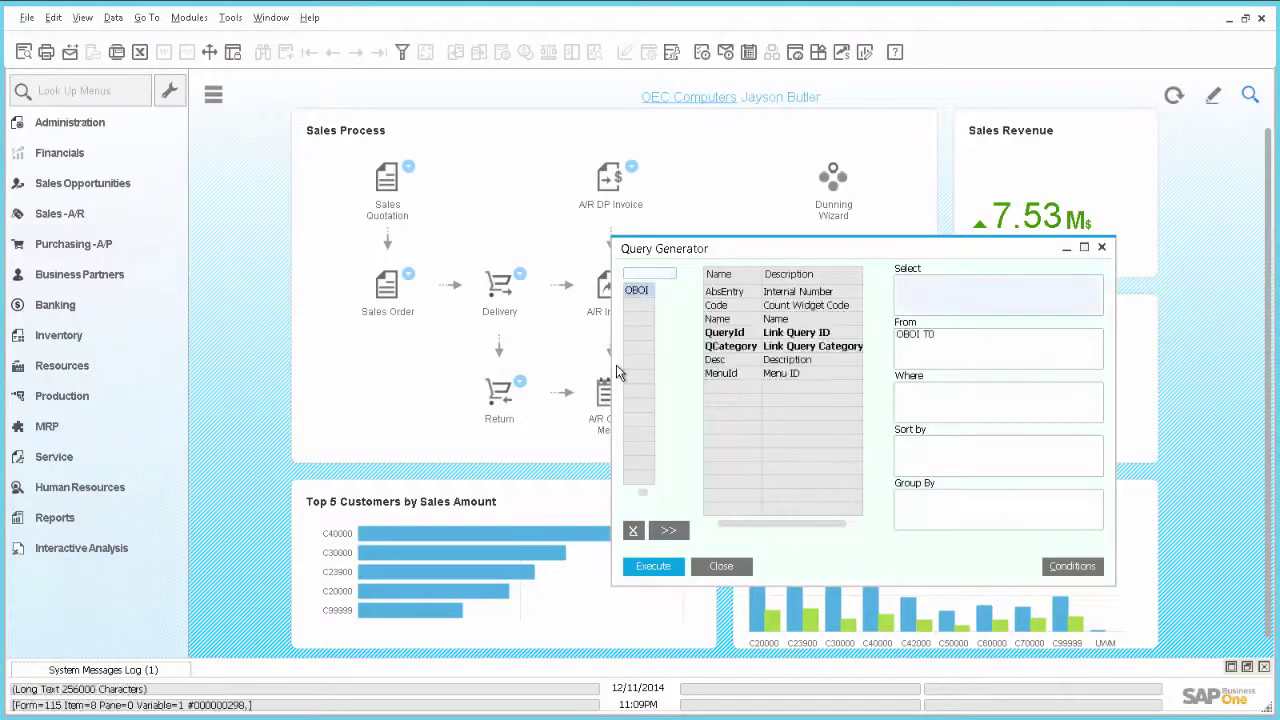
pyautogui.click(658, 572)
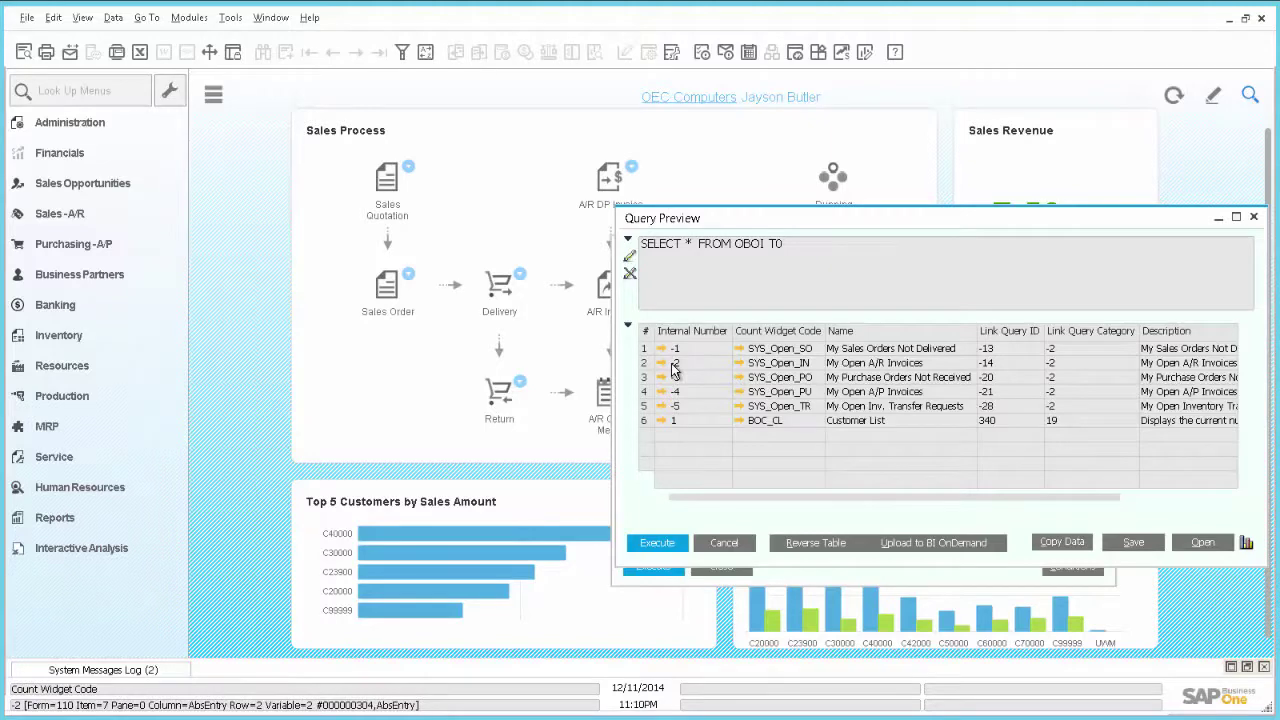
pyautogui.click(738, 545)
# Add business object BoID -2, 'My Open A/R Invoices', to the WB_AR_Invoice entity's BoList
pyautogui.click(723, 566)
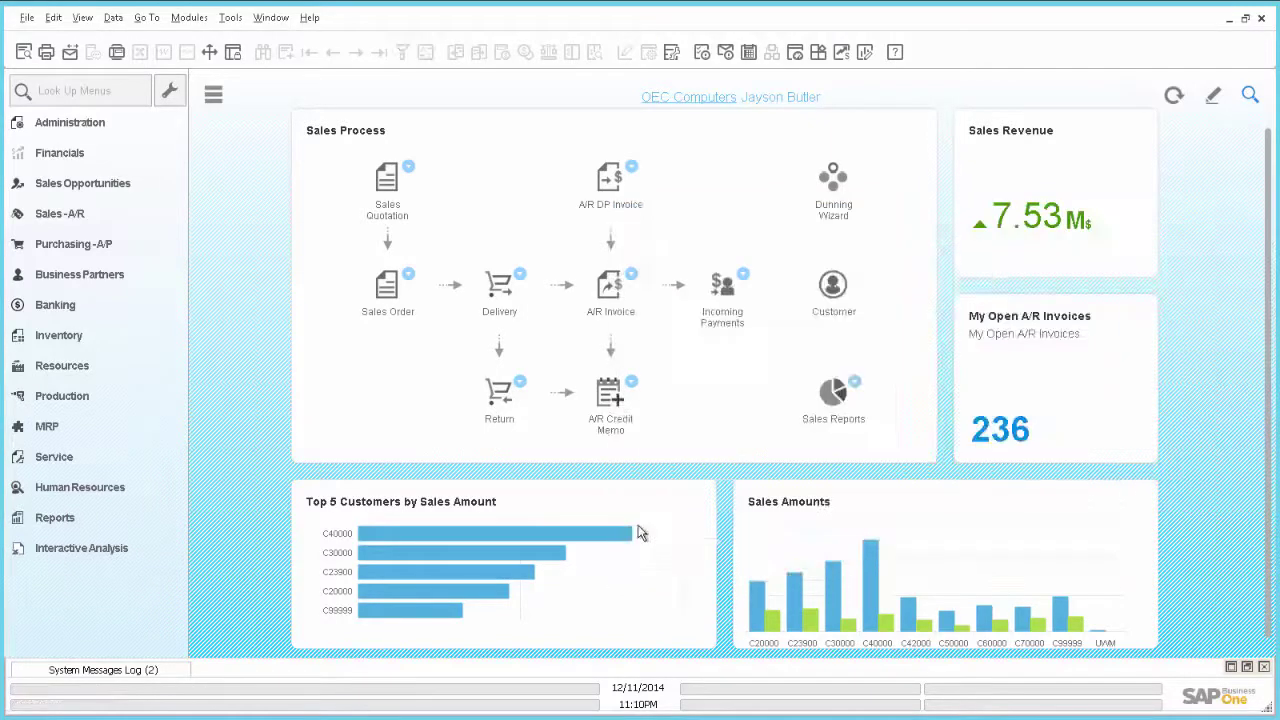
pyautogui.hotkey('alt', 'Tab')
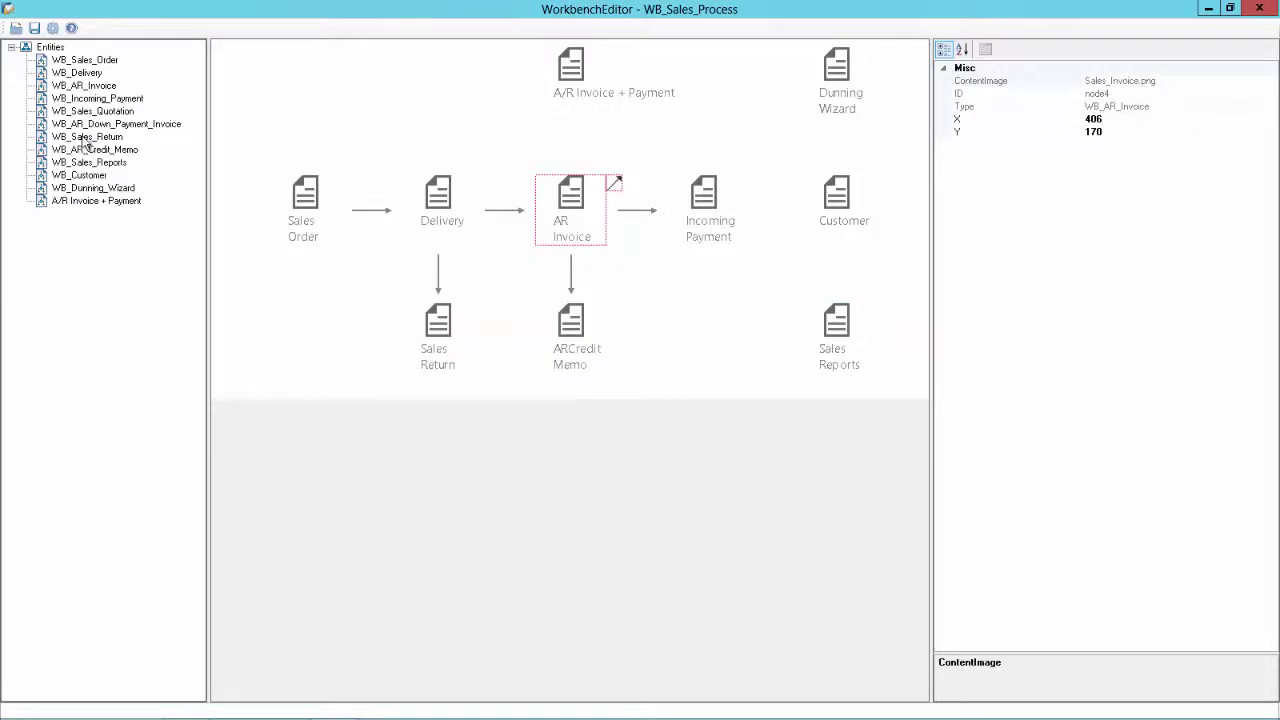
pyautogui.click(88, 87)
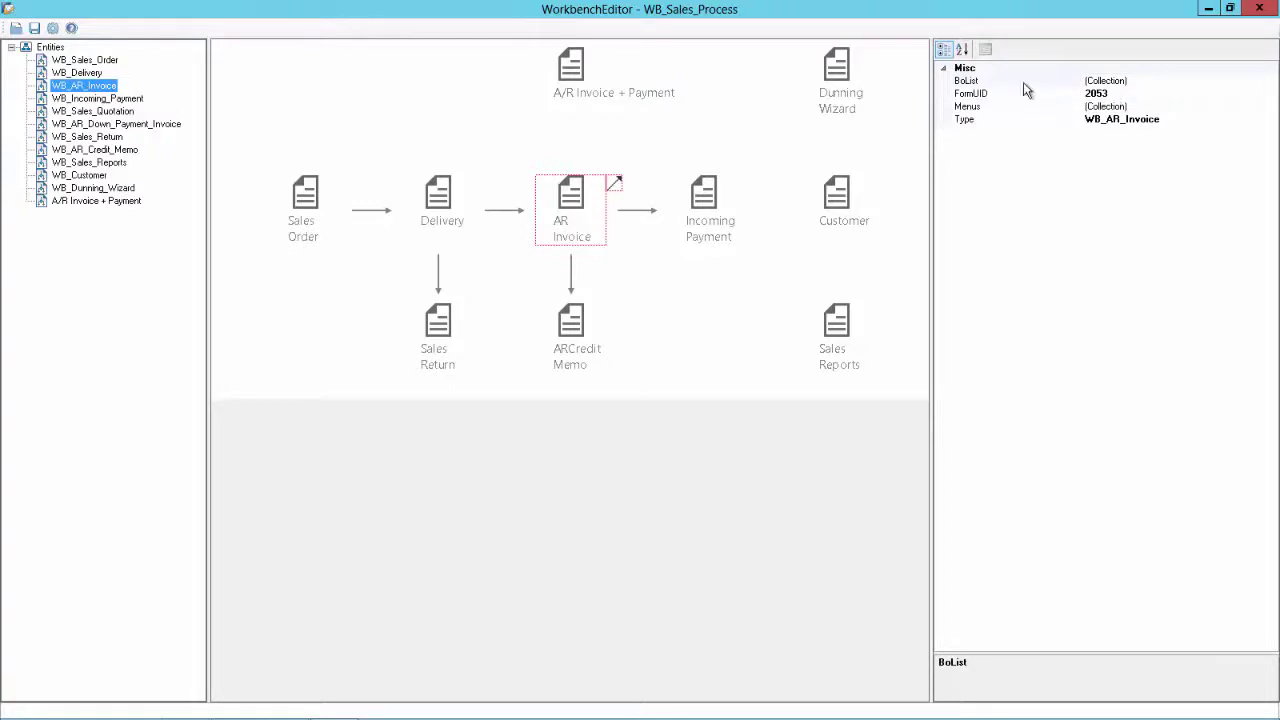
pyautogui.click(1110, 82)
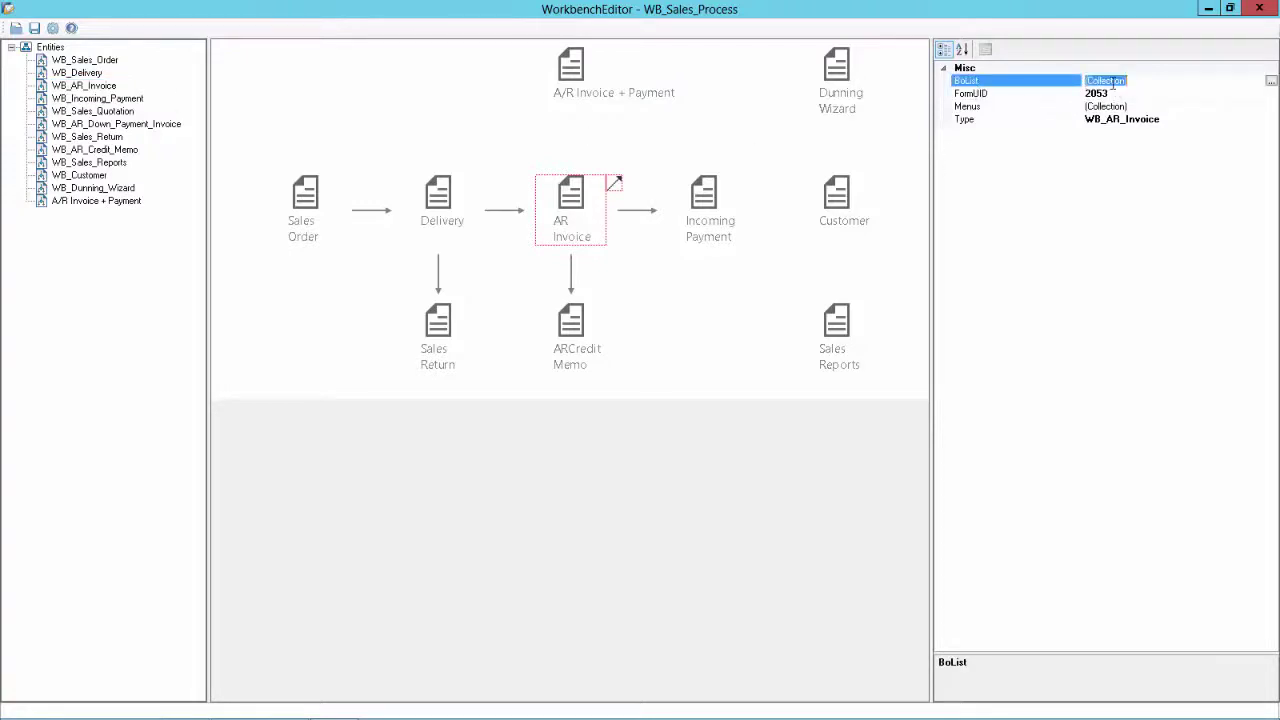
pyautogui.click(1268, 82)
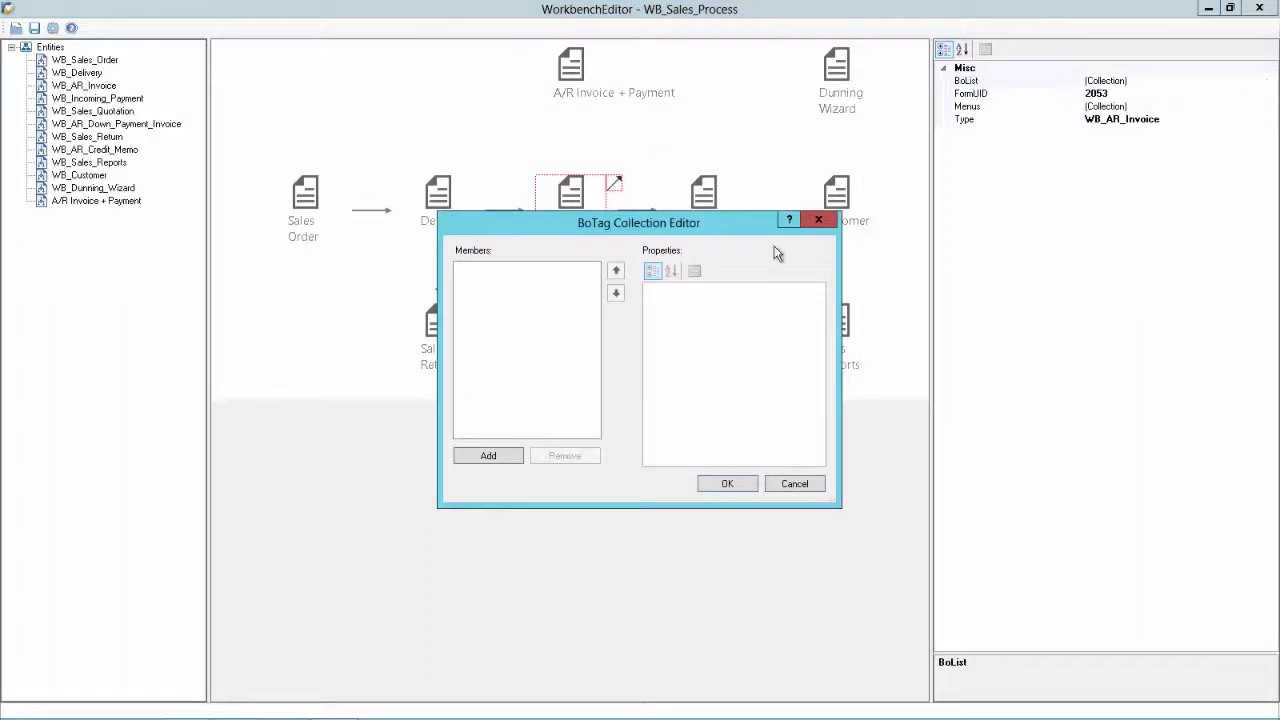
pyautogui.click(489, 462)
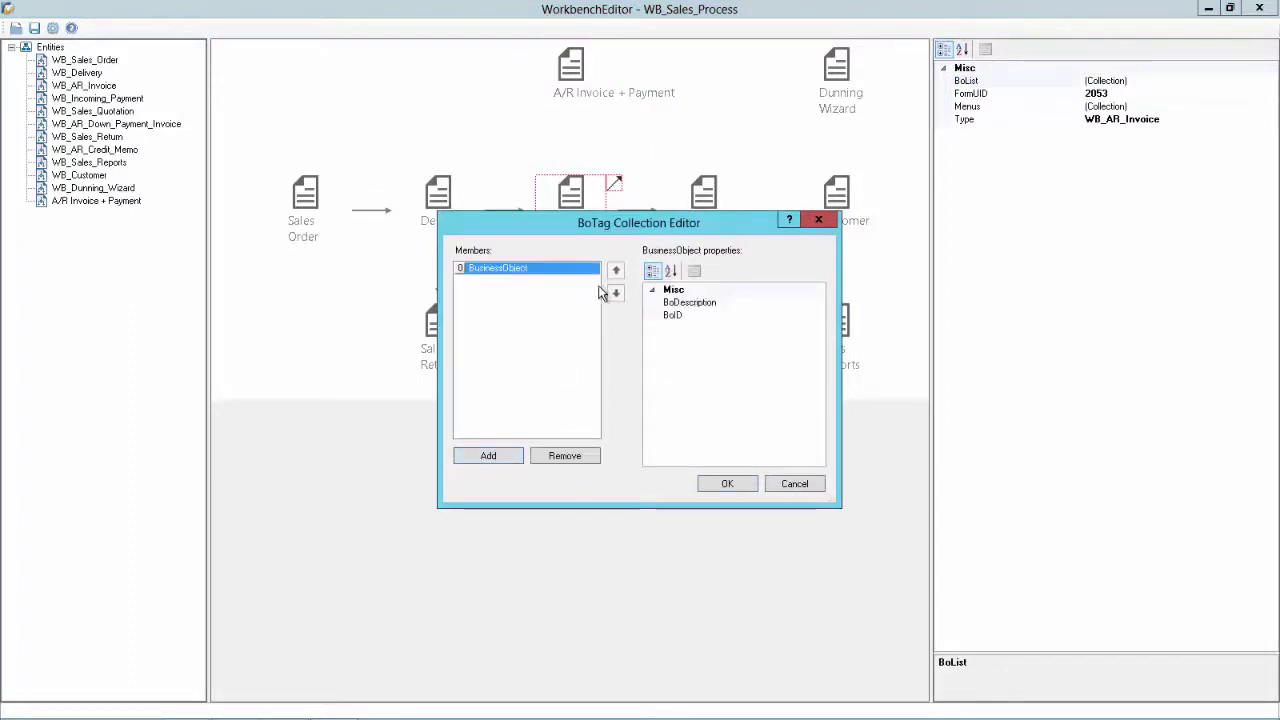
pyautogui.click(747, 316)
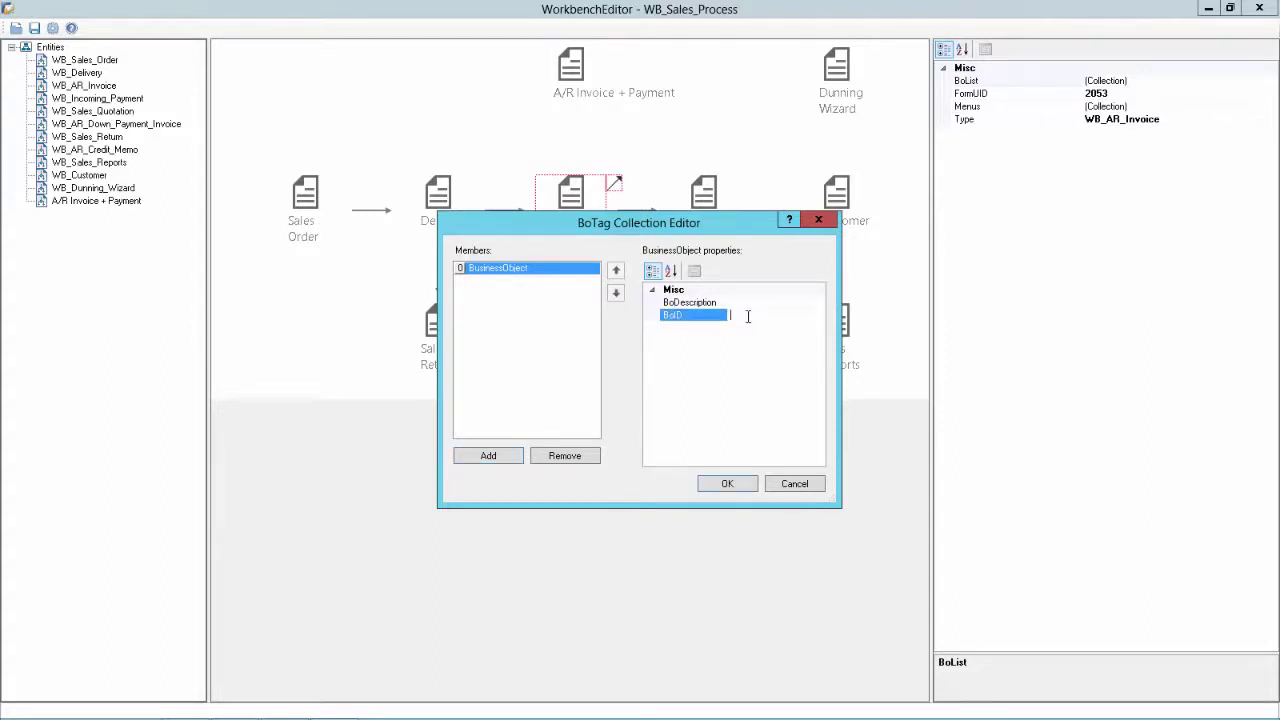
pyautogui.write('-2')
pyautogui.click(739, 301)
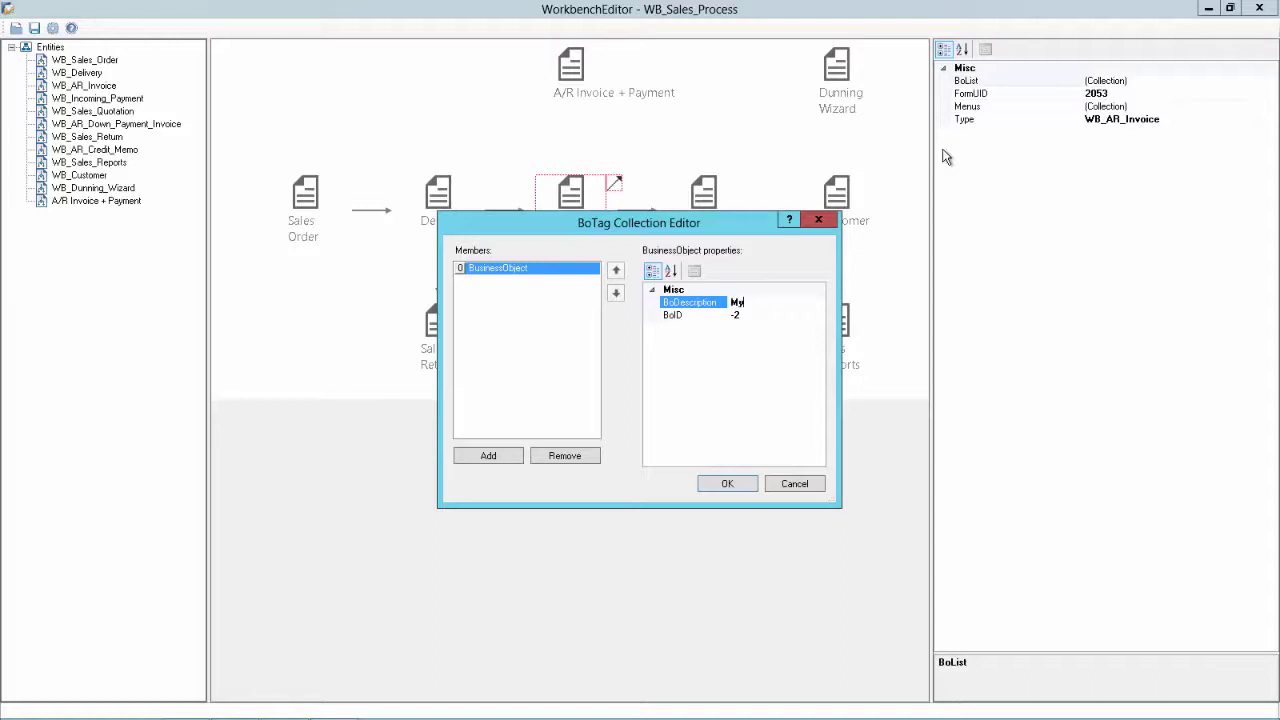
pyautogui.write('My Open A/R Invoices')
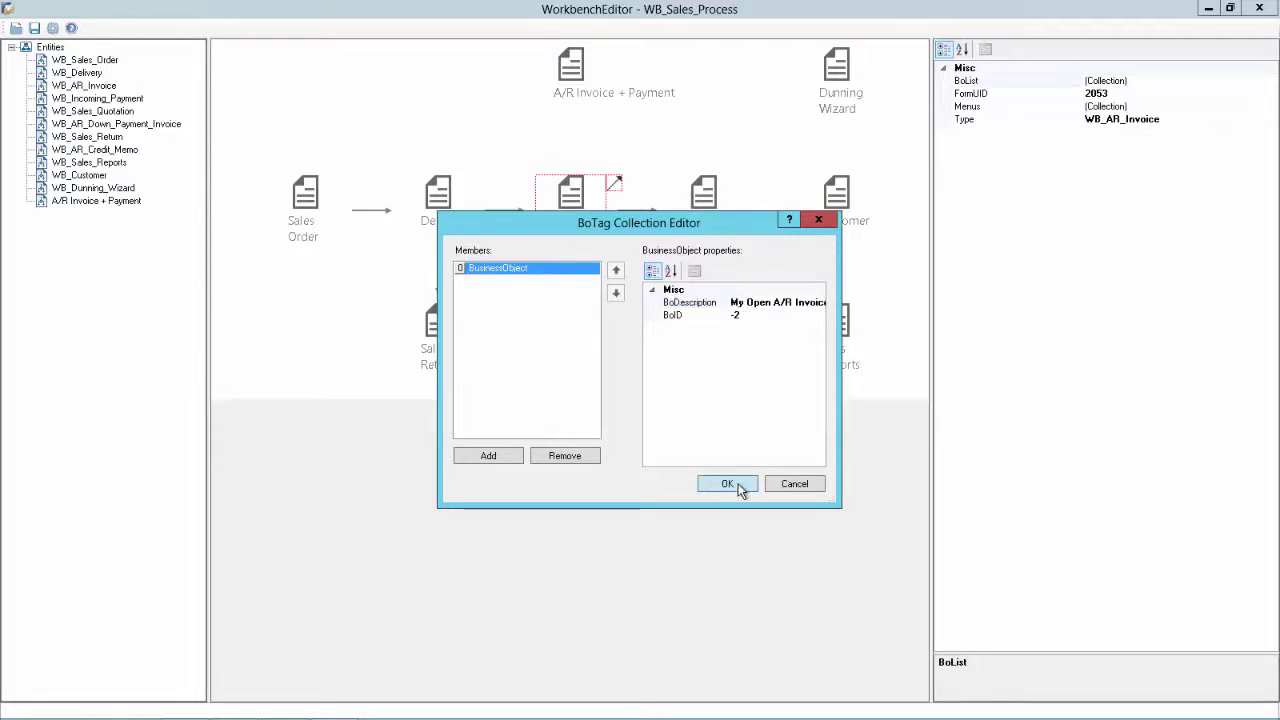
pyautogui.click(737, 485)
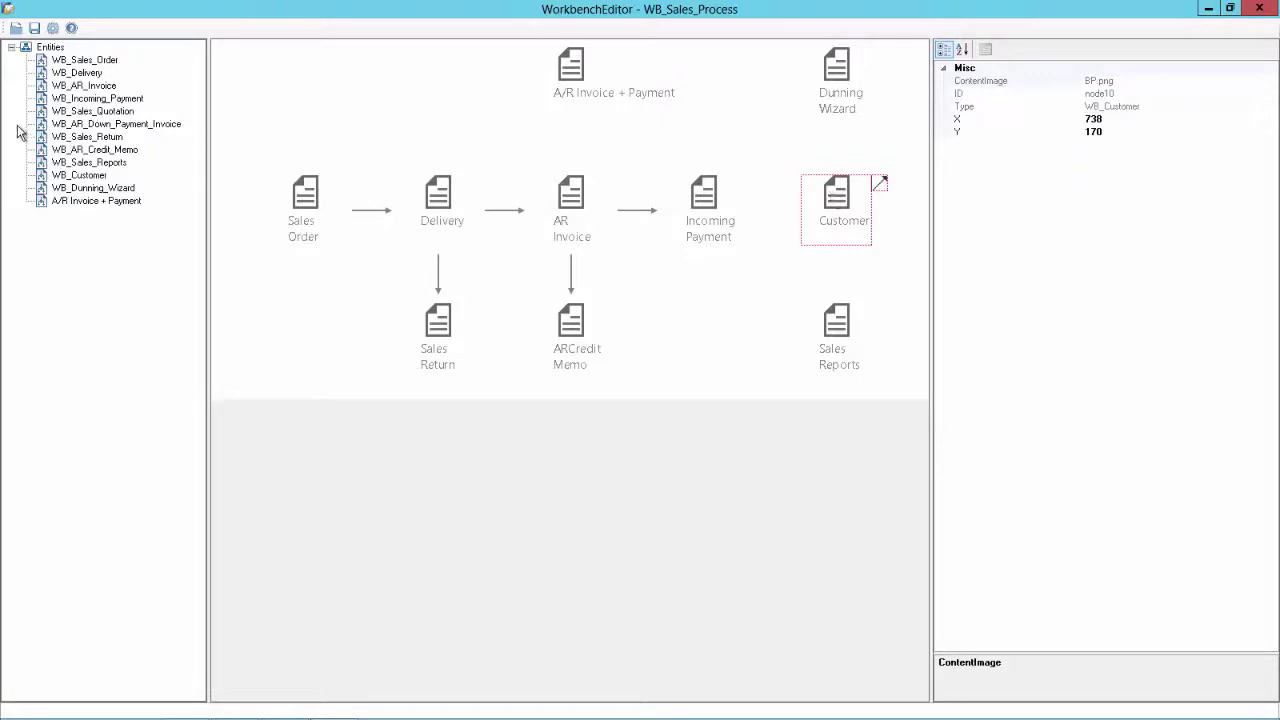
# Show the WB_Customer entity's properties, then bring the SAP Business One cockpit forward
pyautogui.click(62, 177)
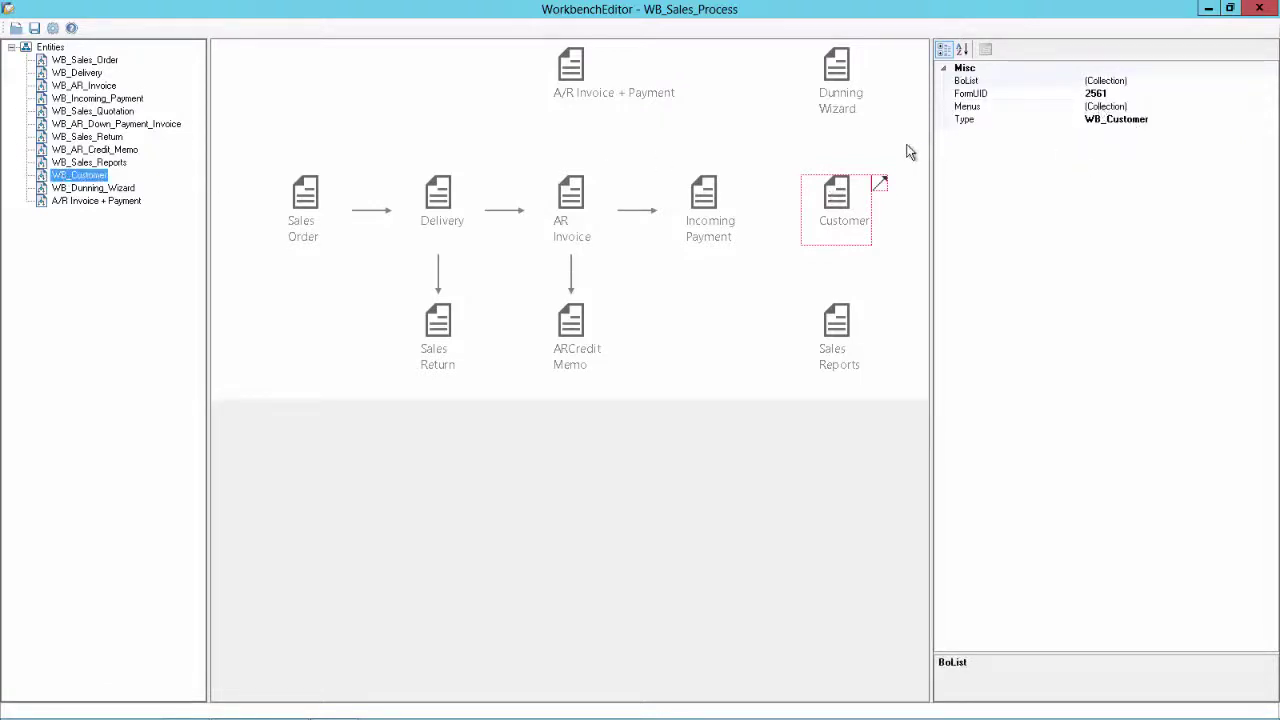
pyautogui.hotkey('alt', 'Tab')
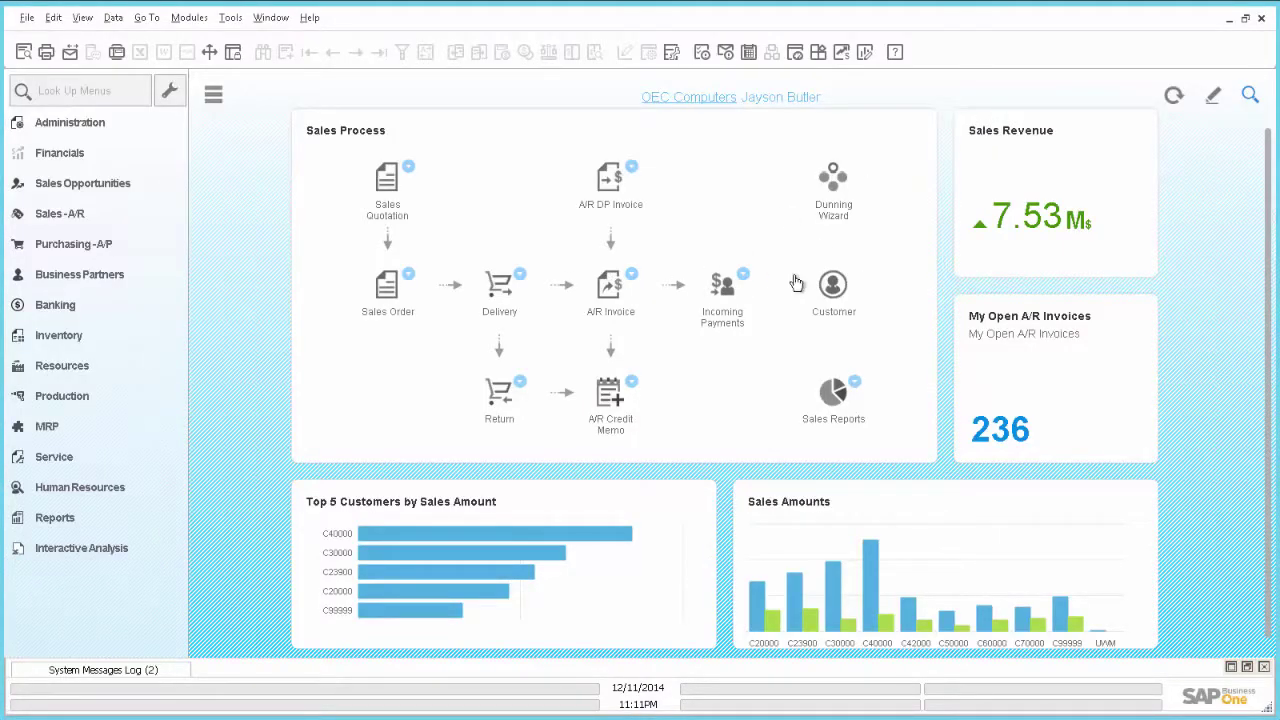
# Browse the Business Partners entries under the Modules menu in SAP Business One
pyautogui.moveTo(744, 276)
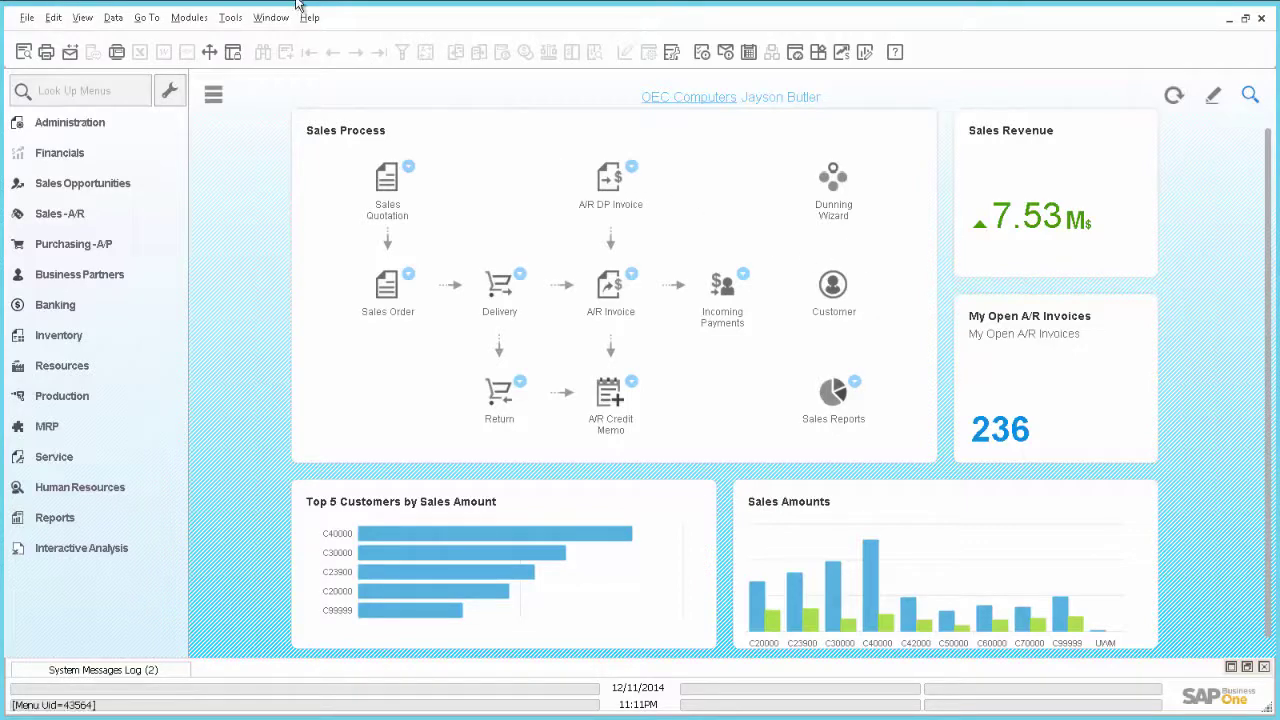
pyautogui.click(190, 18)
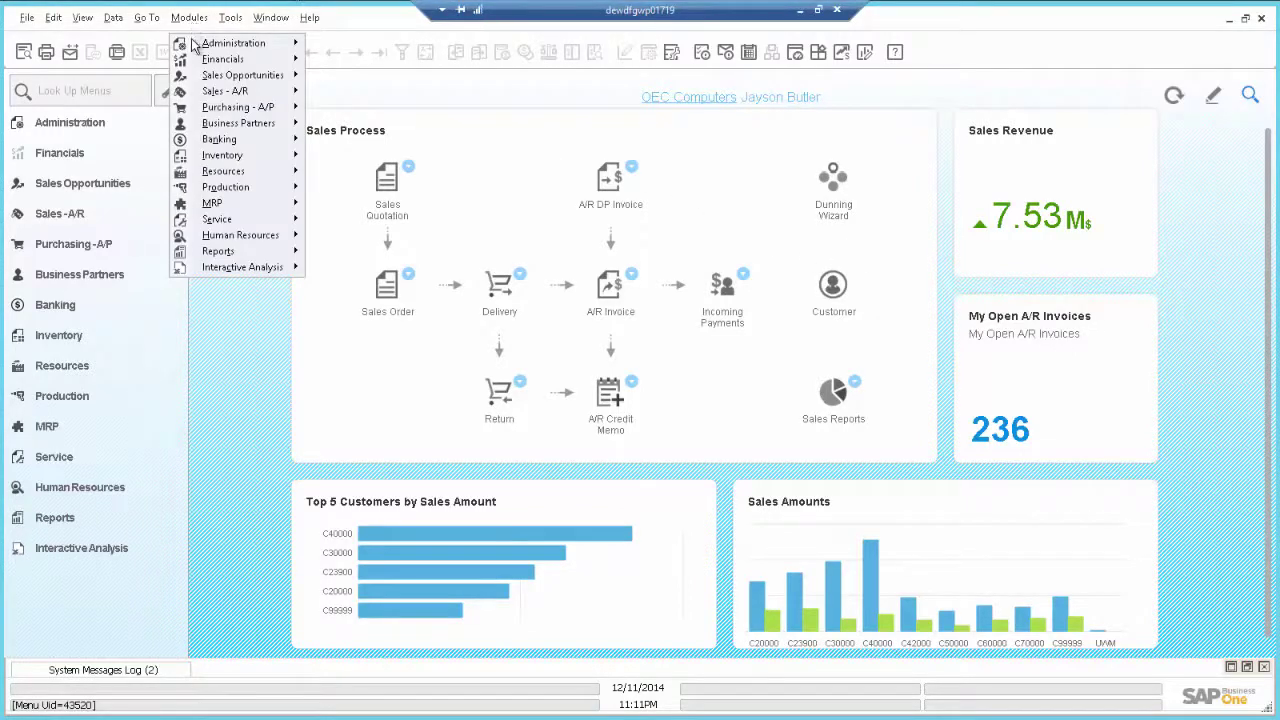
pyautogui.moveTo(240, 128)
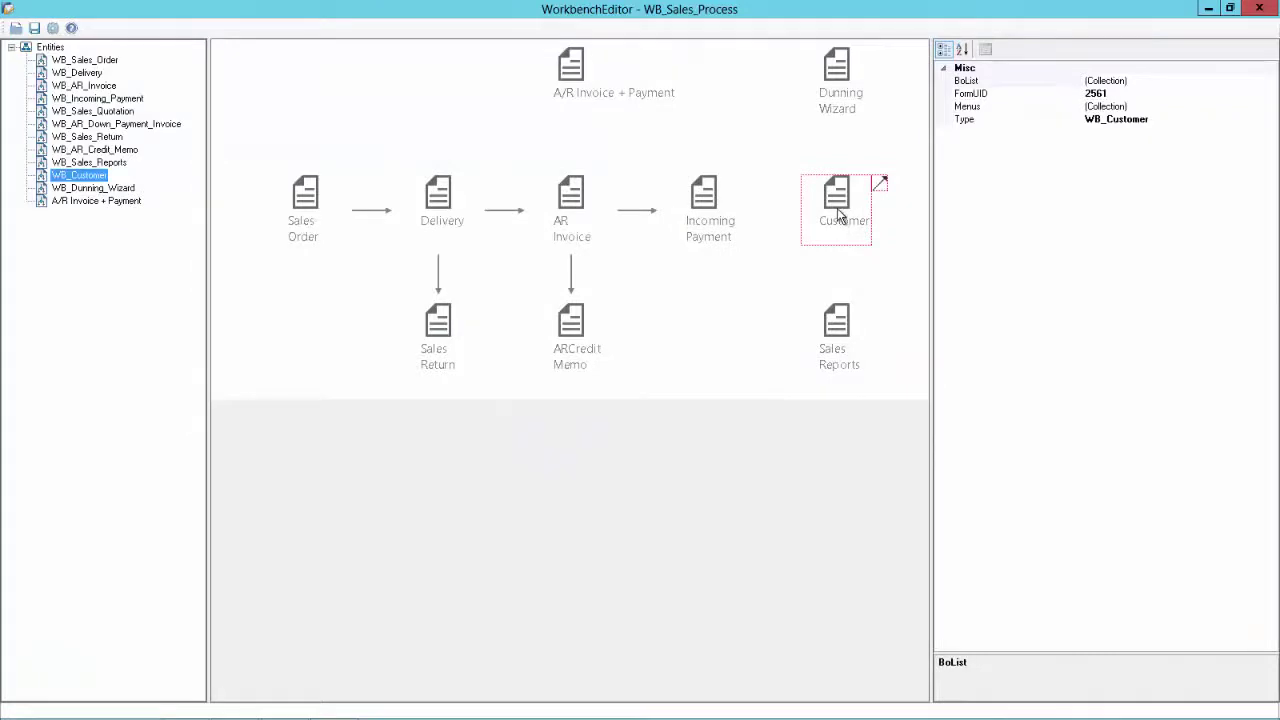
# Add a new menu entry described as 'Activity' to the Customer step's menu collection
pyautogui.click(840, 218)
pyautogui.click(70, 177)
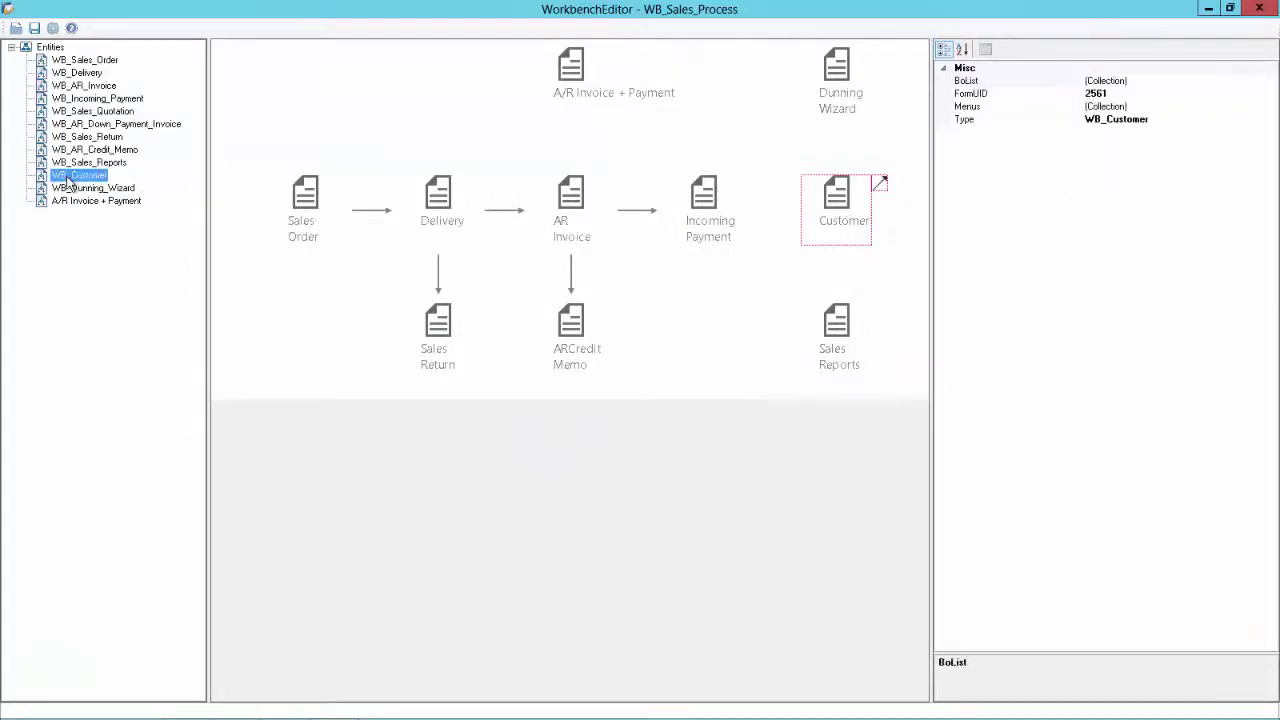
pyautogui.click(1106, 107)
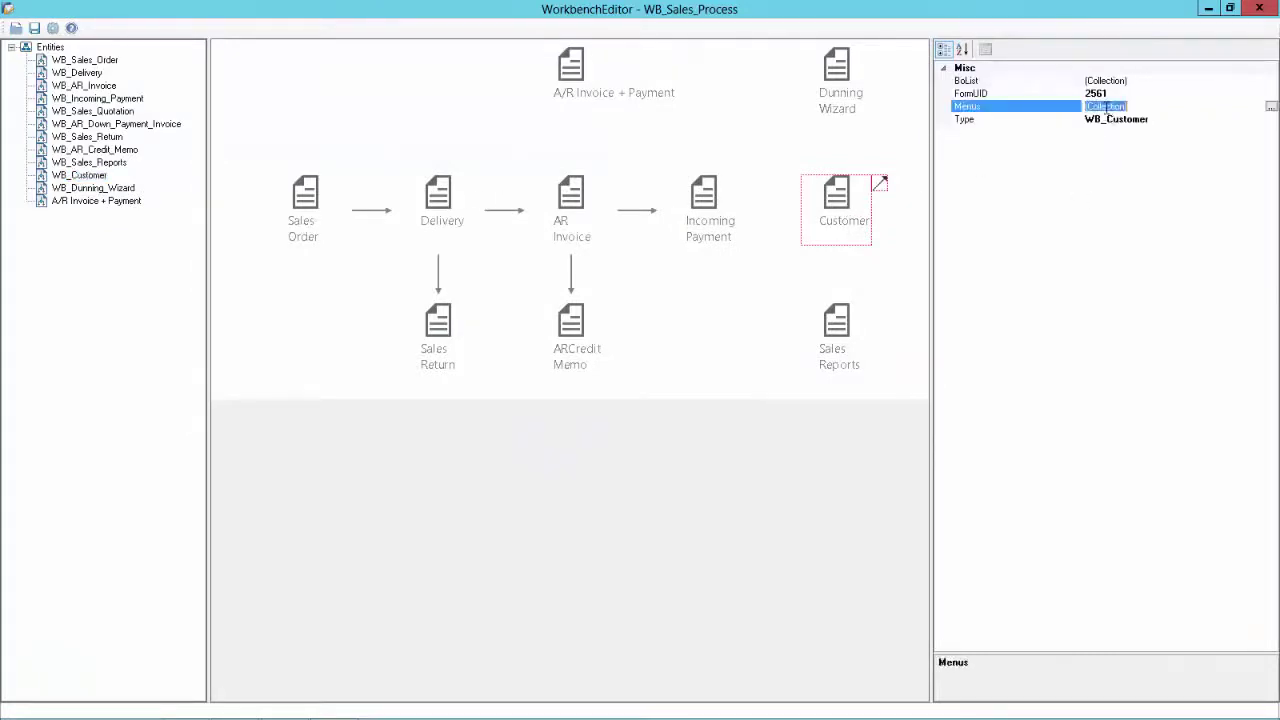
pyautogui.click(1270, 107)
pyautogui.click(497, 464)
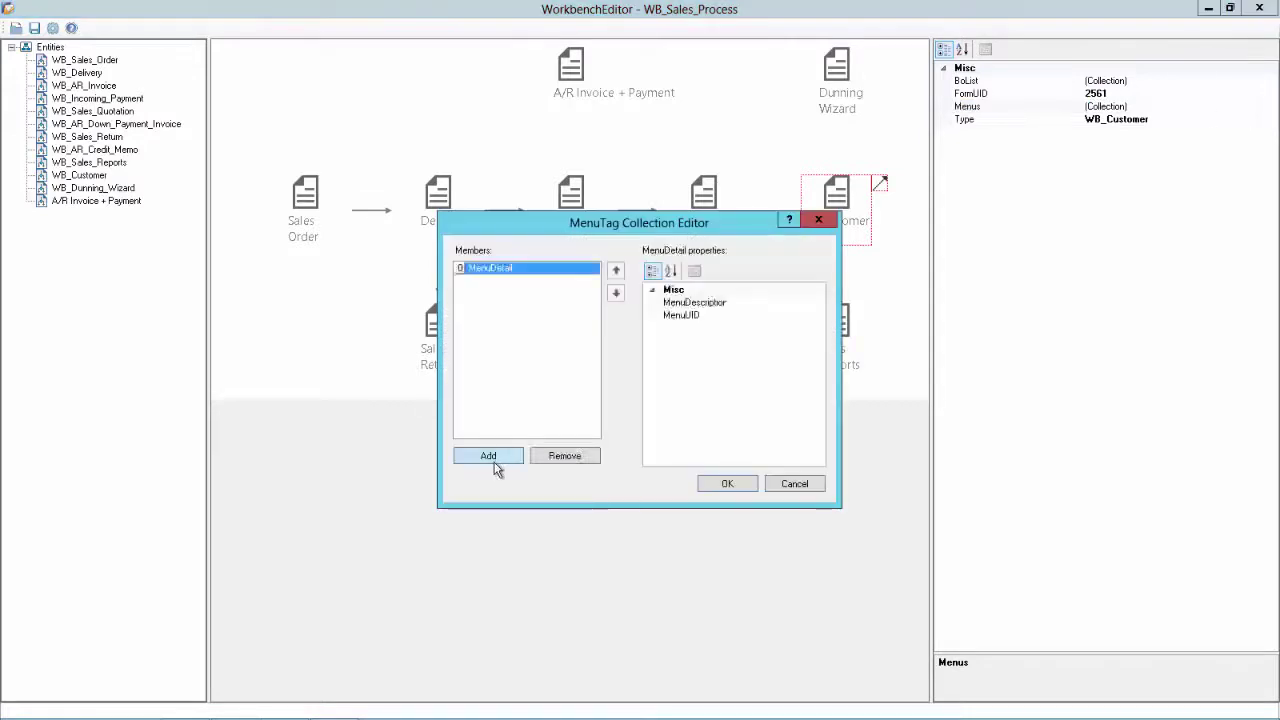
pyautogui.click(767, 302)
pyautogui.write('Activity')
pyautogui.click(757, 316)
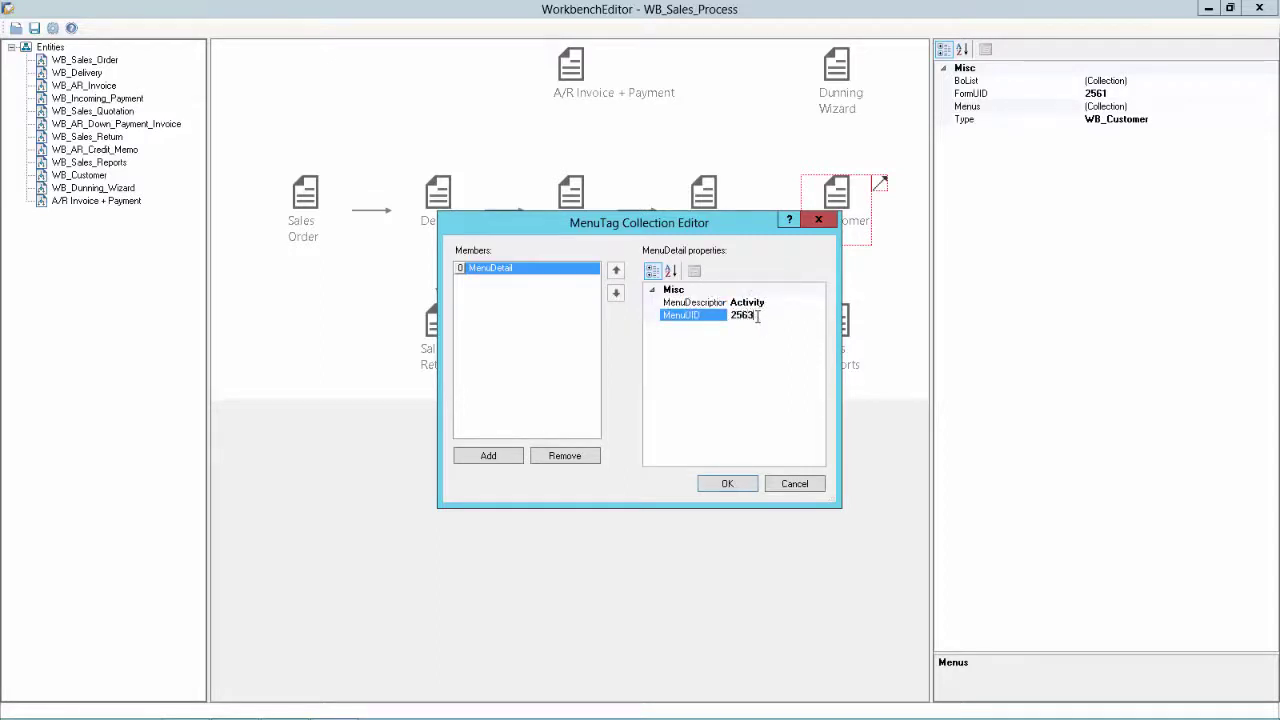
# Give the Activity entry menu ID 2563, then look up Campaign's menu ID 2707 under Business Partners
pyautogui.write('2563')
pyautogui.hotkey('alt', 'Tab')
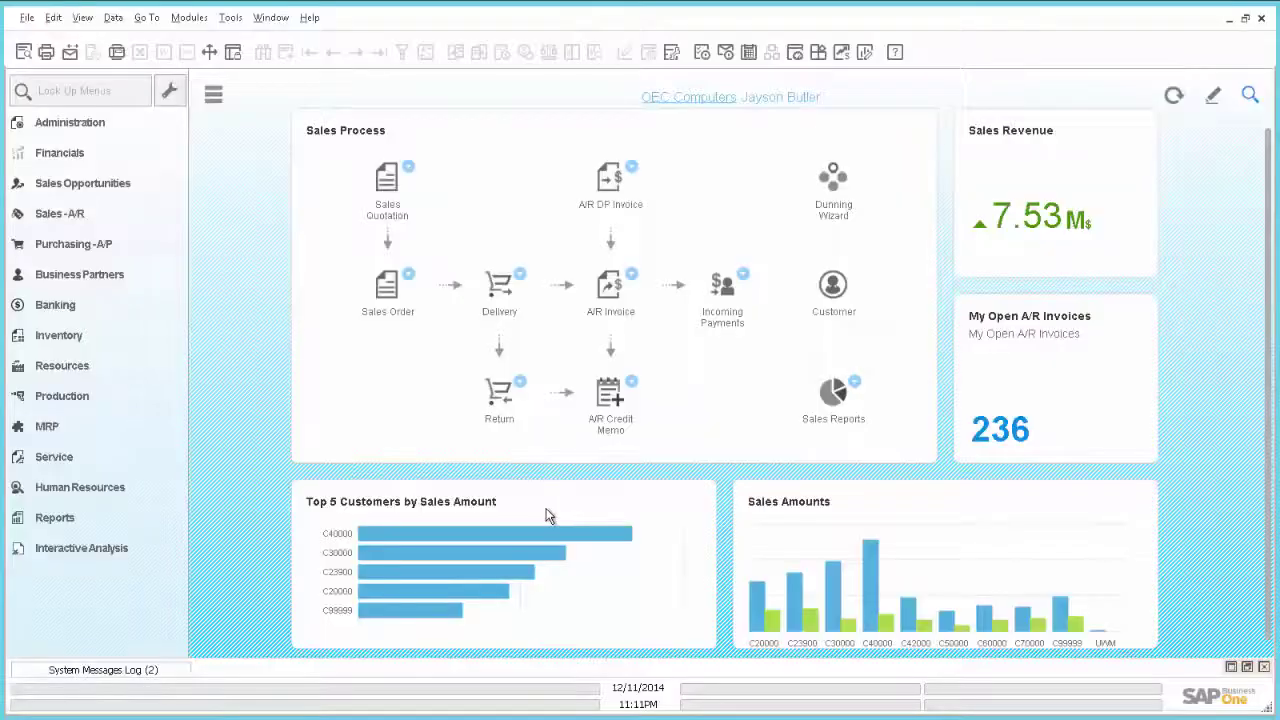
pyautogui.click(197, 18)
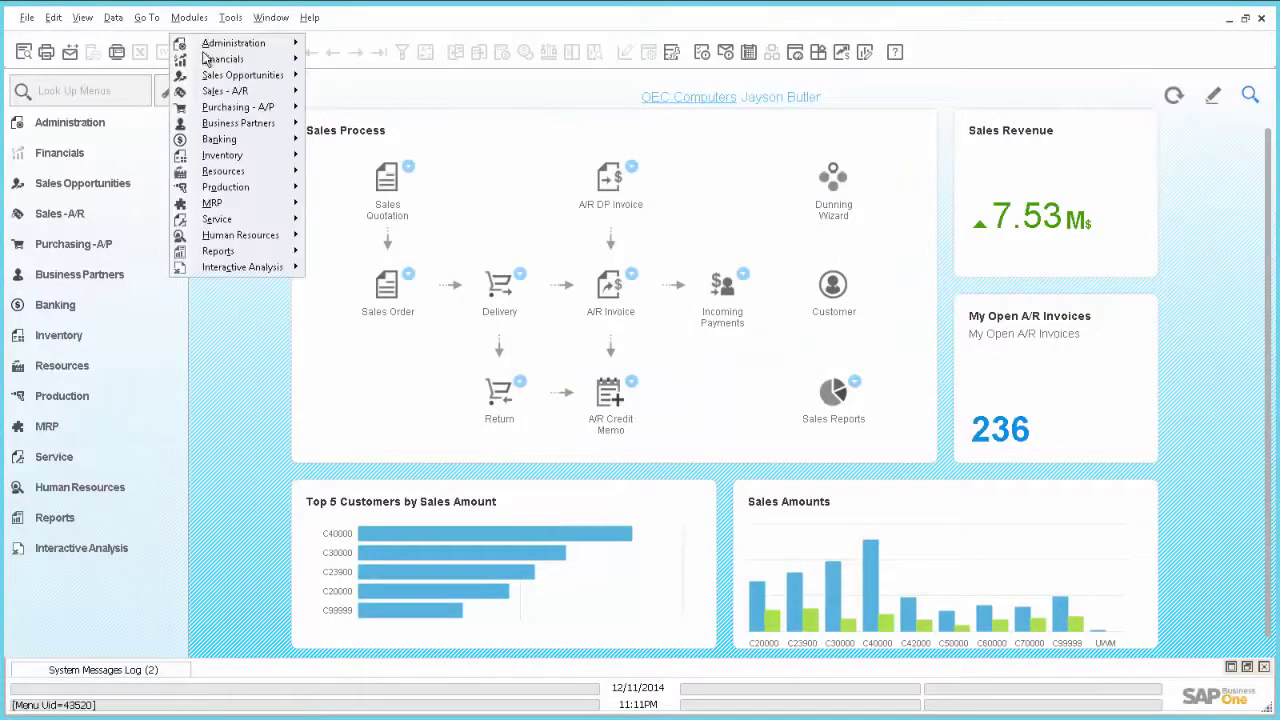
pyautogui.moveTo(245, 128)
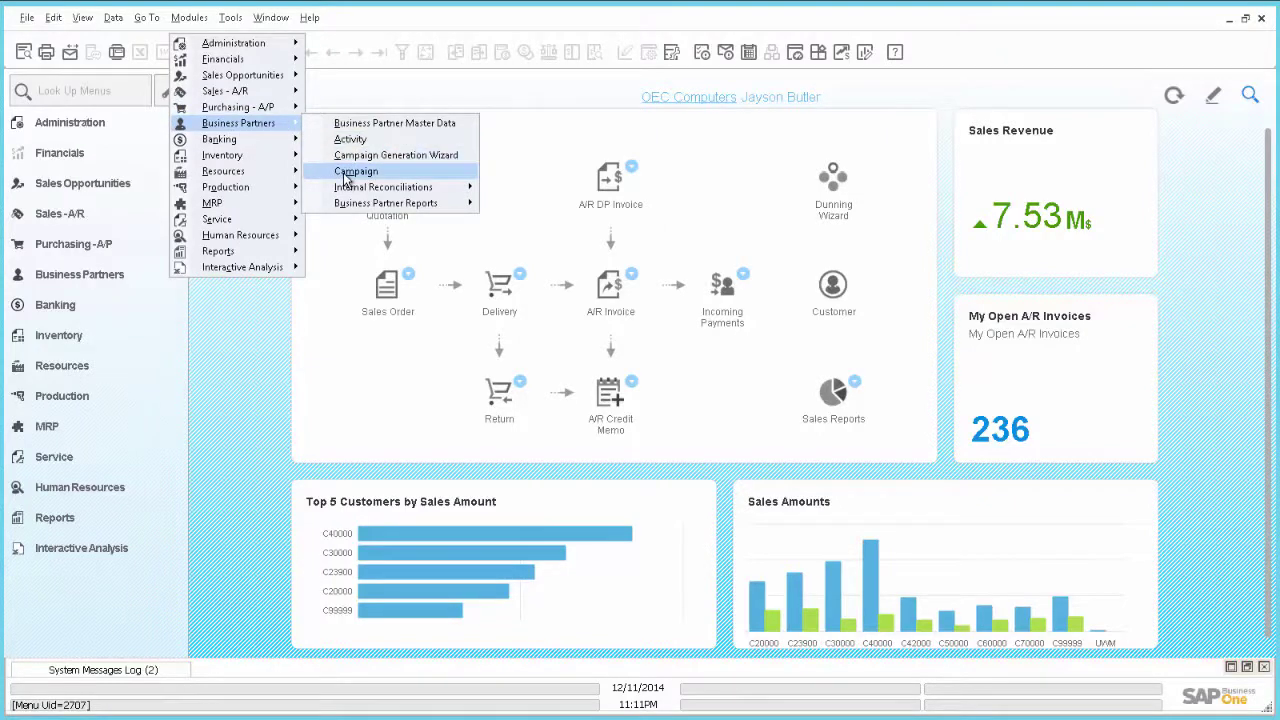
pyautogui.hotkey('alt', 'Tab')
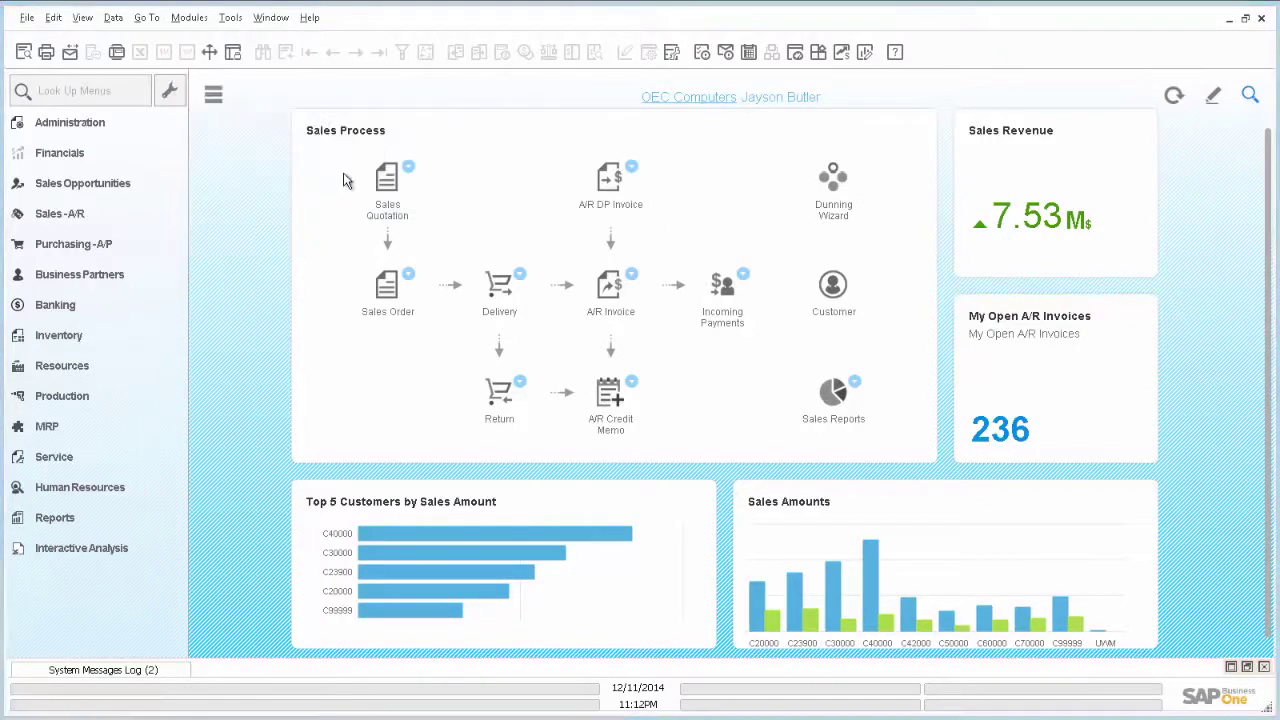
# Add a second Customer menu entry 'Campaign' with menu ID 2707
pyautogui.click(490, 456)
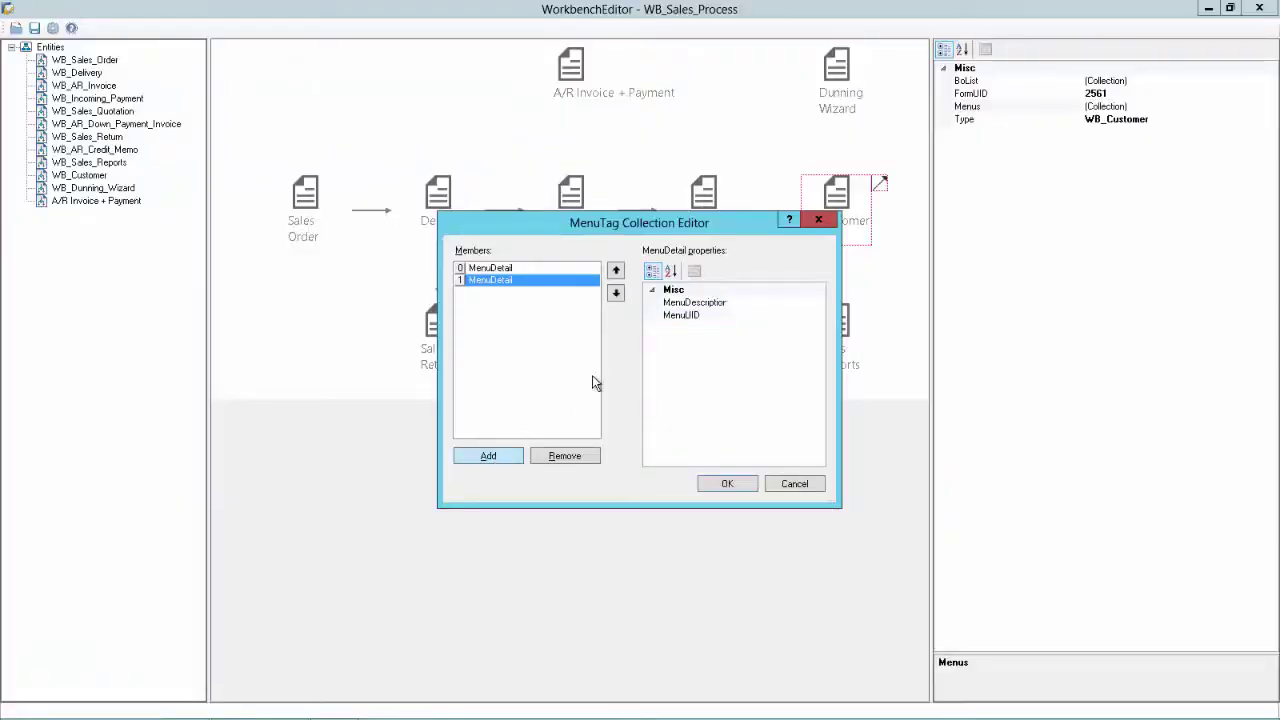
pyautogui.click(752, 301)
pyautogui.write('Campaign')
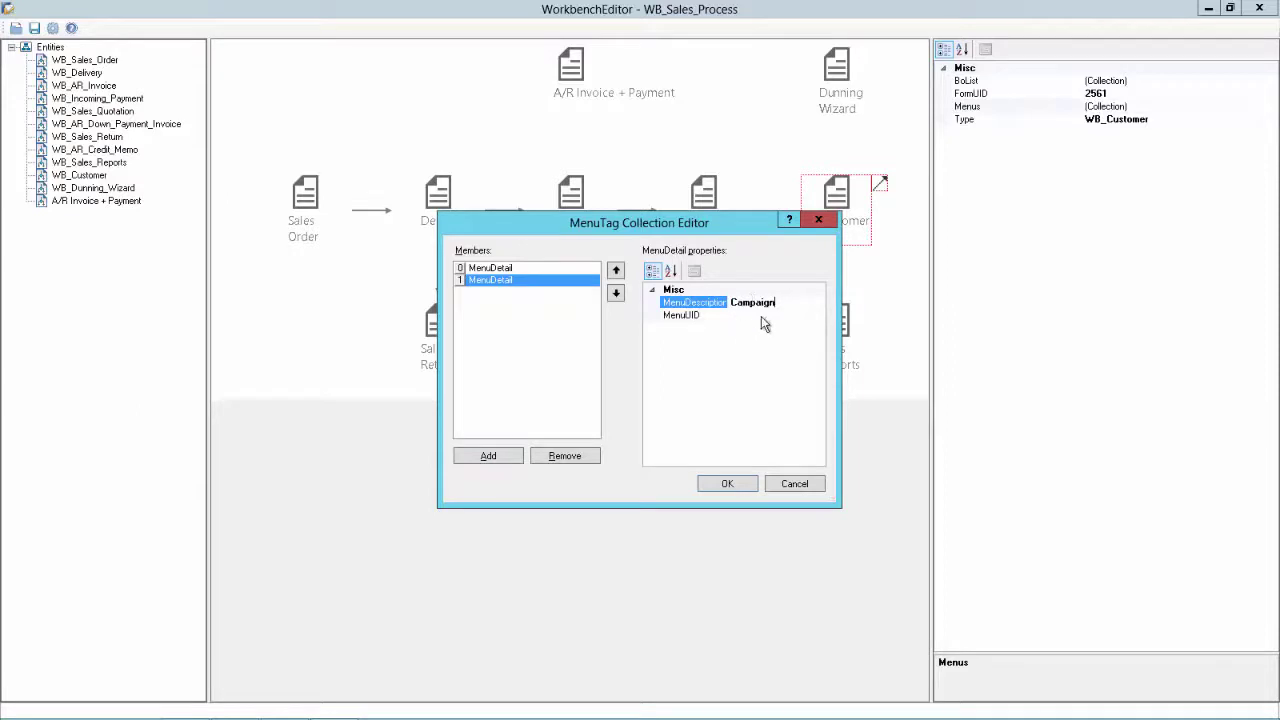
pyautogui.click(763, 315)
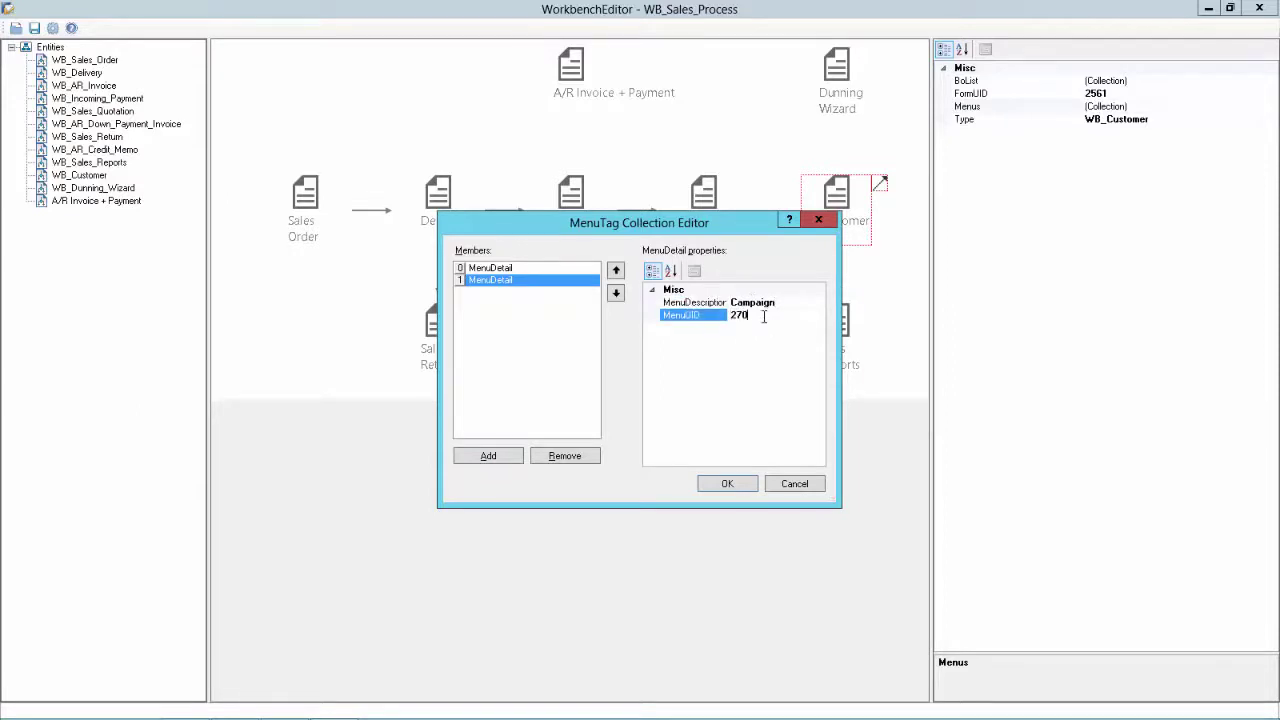
pyautogui.write('2707')
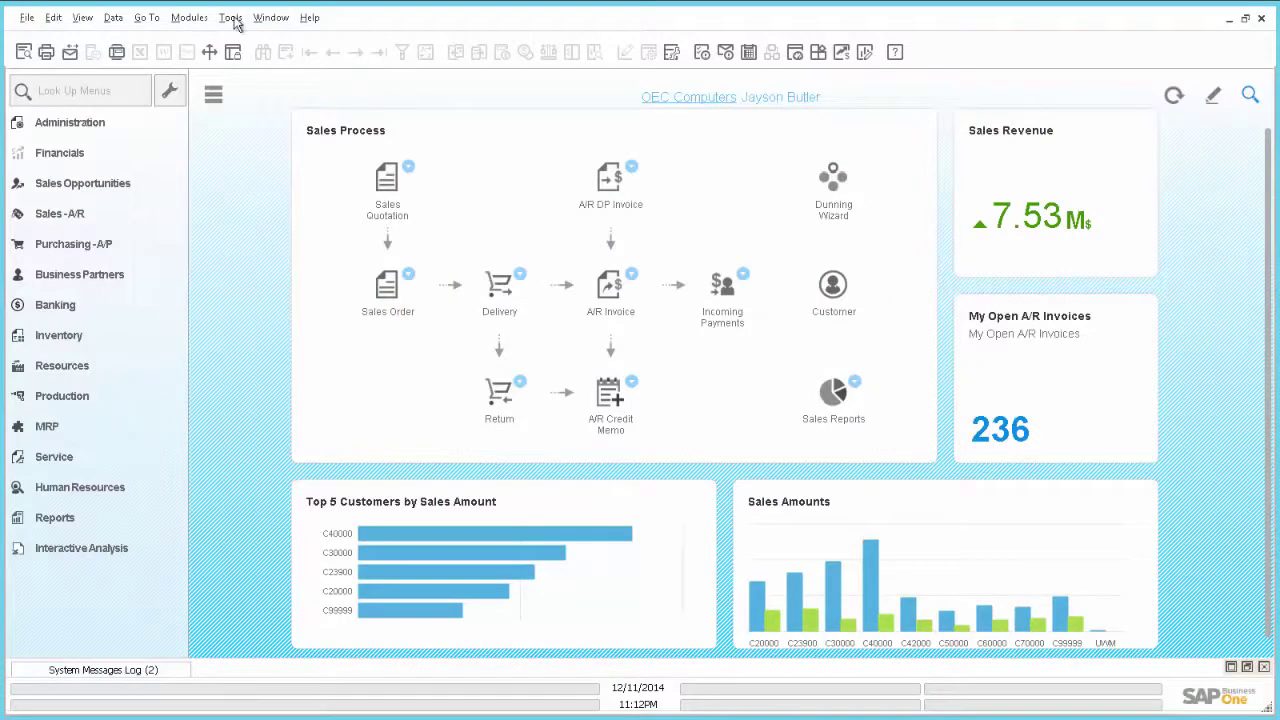
pyautogui.click(182, 20)
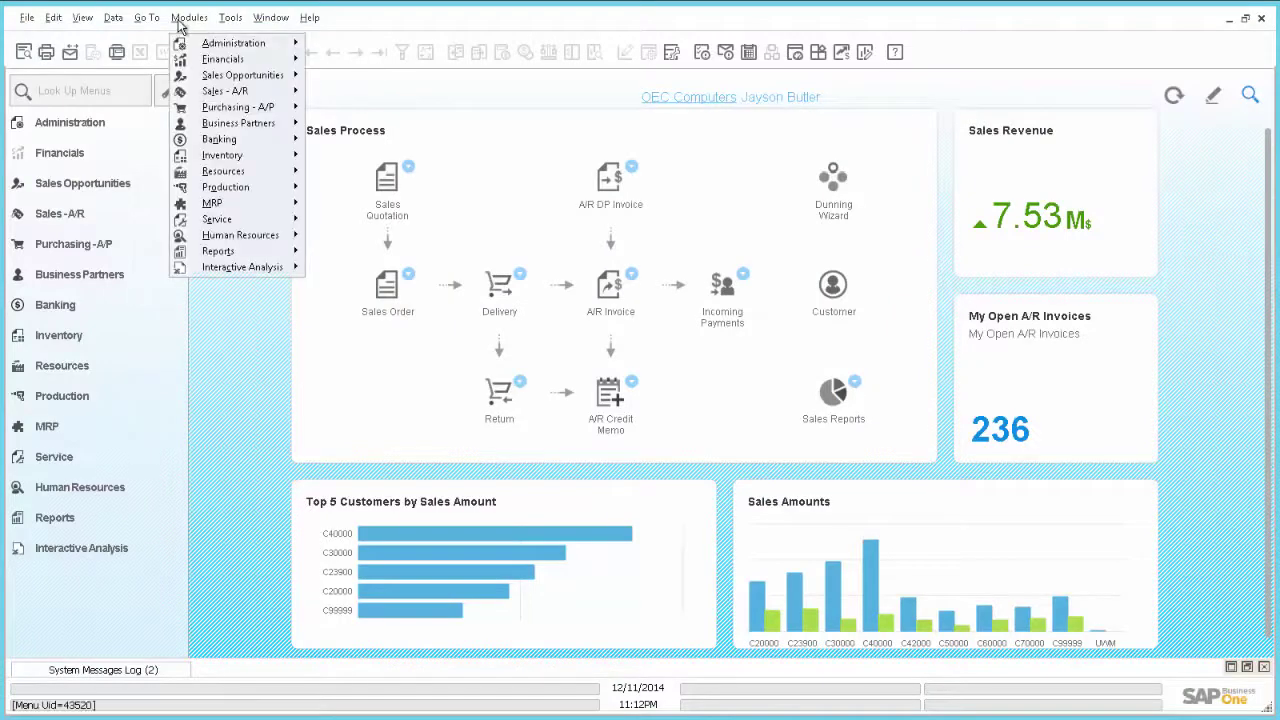
pyautogui.moveTo(215, 220)
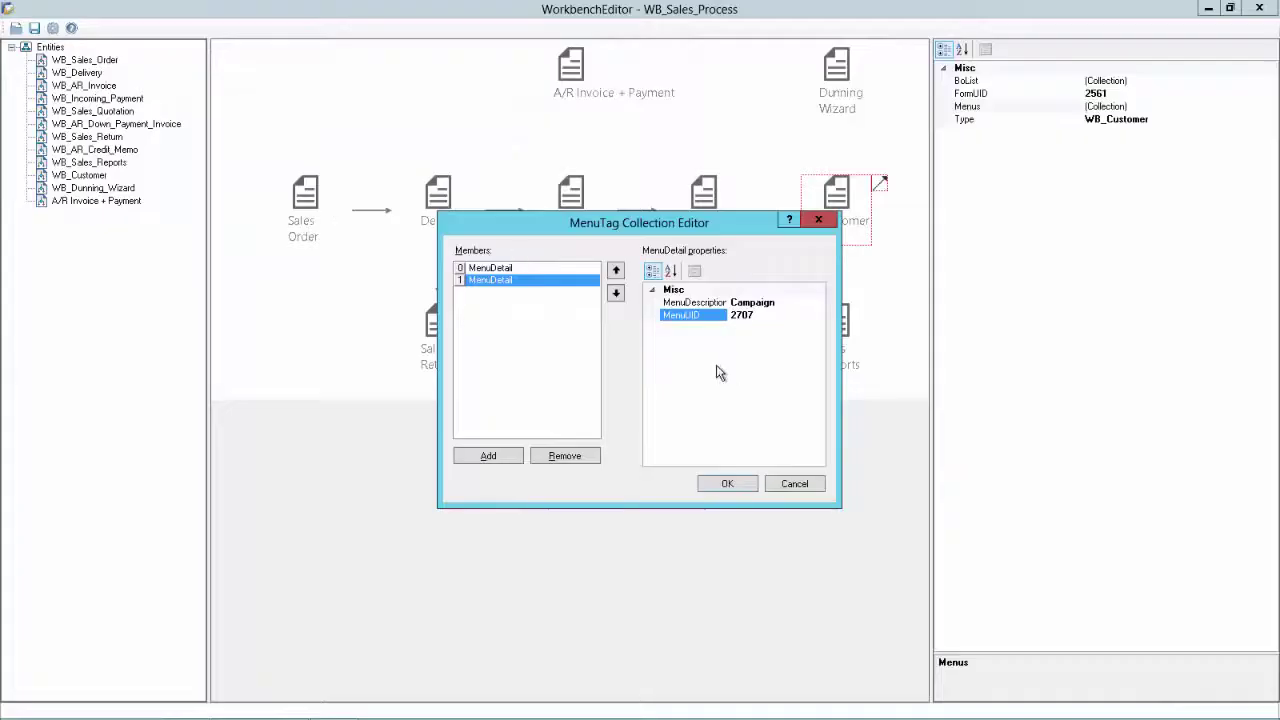
# Add a 'Service Call' entry with menu ID 350, confirm the entries and save the workbench
pyautogui.click(496, 457)
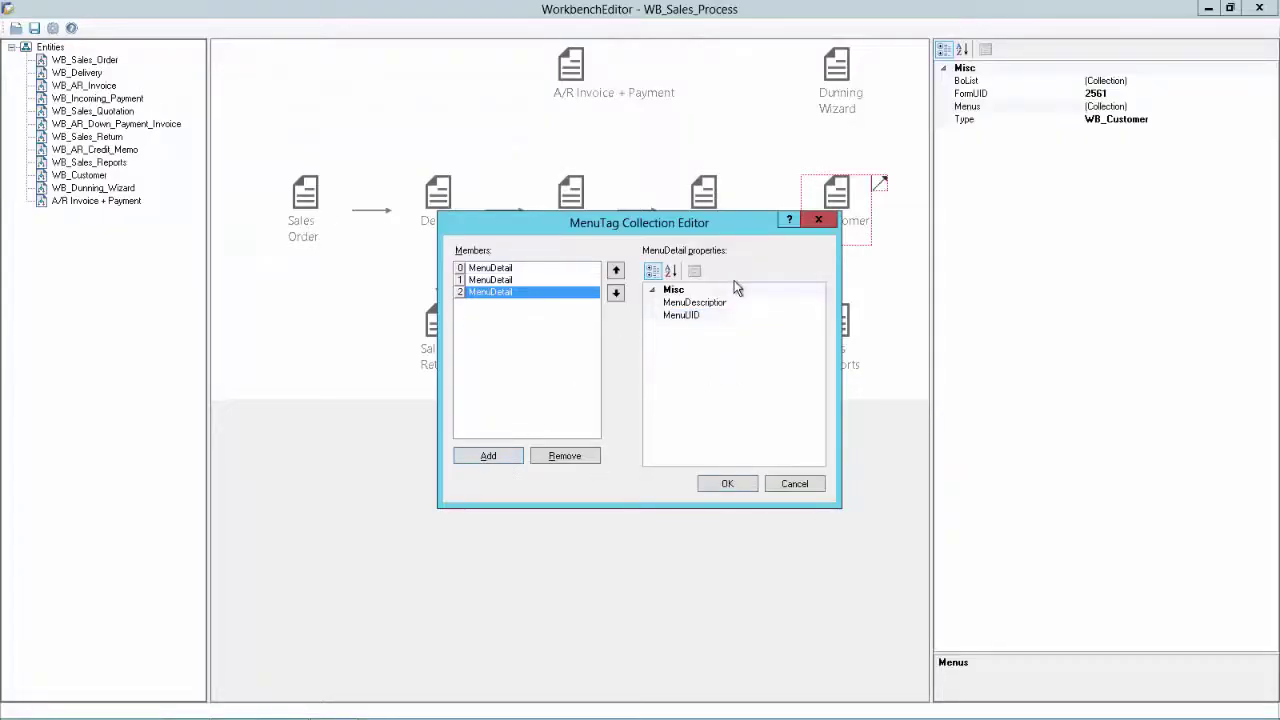
pyautogui.click(750, 303)
pyautogui.write('Service Call')
pyautogui.press('Tab')
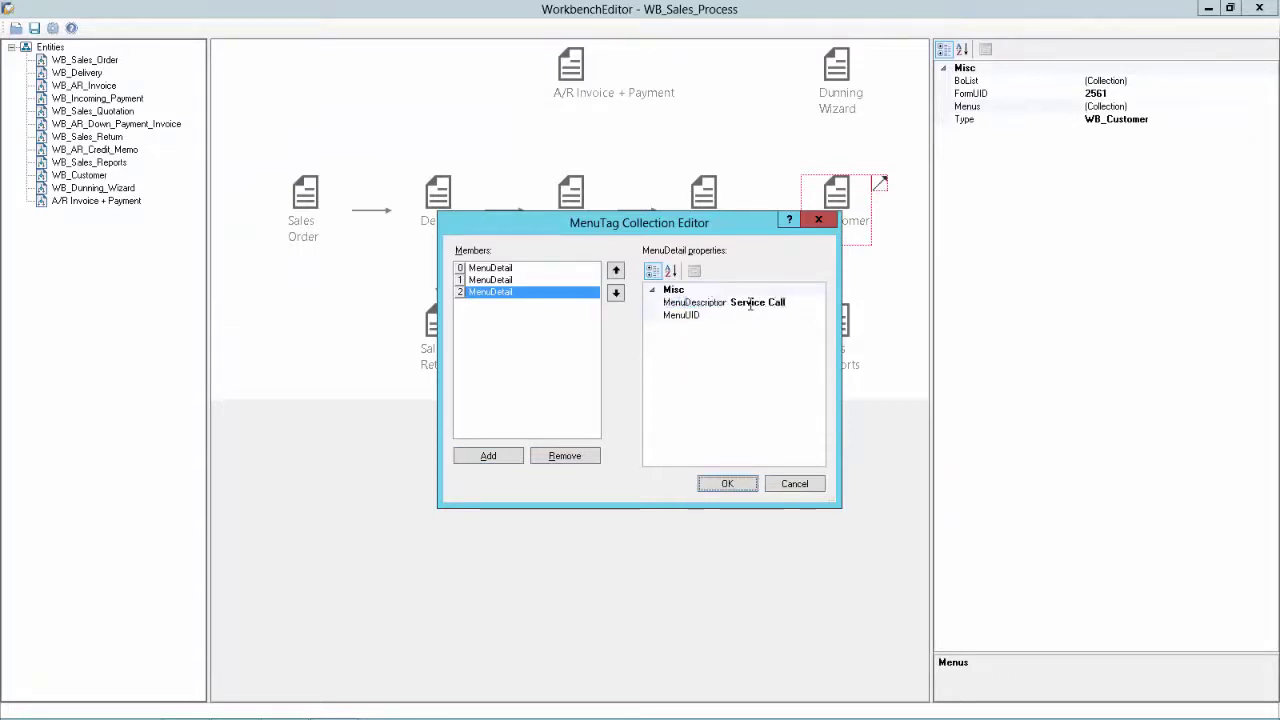
pyautogui.click(765, 316)
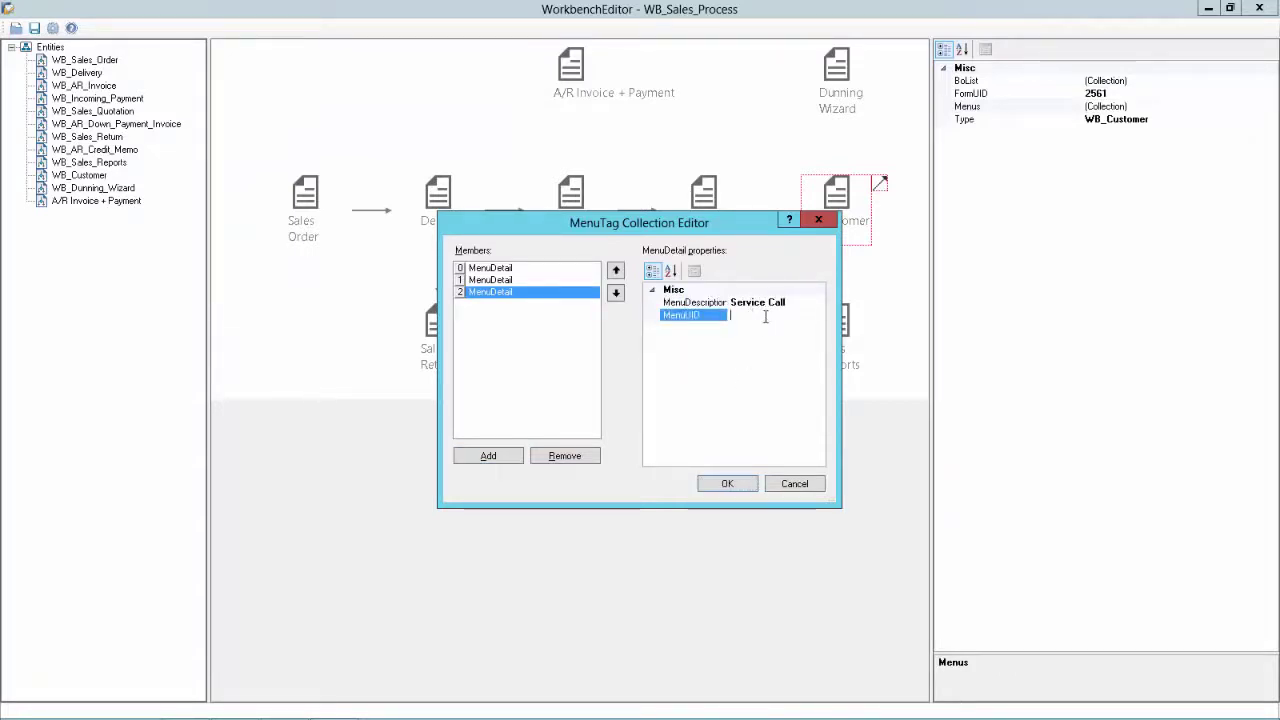
pyautogui.write('350')
pyautogui.click(715, 487)
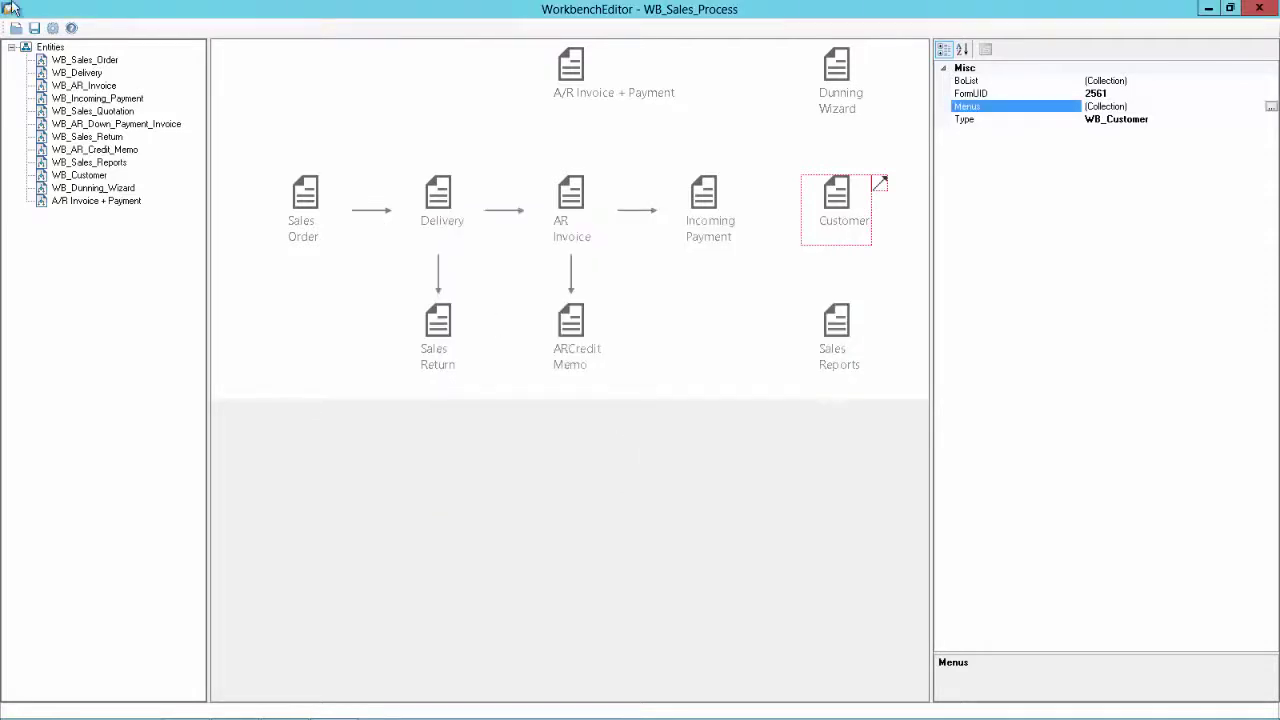
pyautogui.click(33, 29)
# In HANA Studio, open the DEMOREC1 OWWT table's contents, showing its four workbench process rows
pyautogui.hotkey('alt', 'Tab')
pyautogui.hotkey('alt', 'Tab')
pyautogui.hotkey('alt', 'Tab')
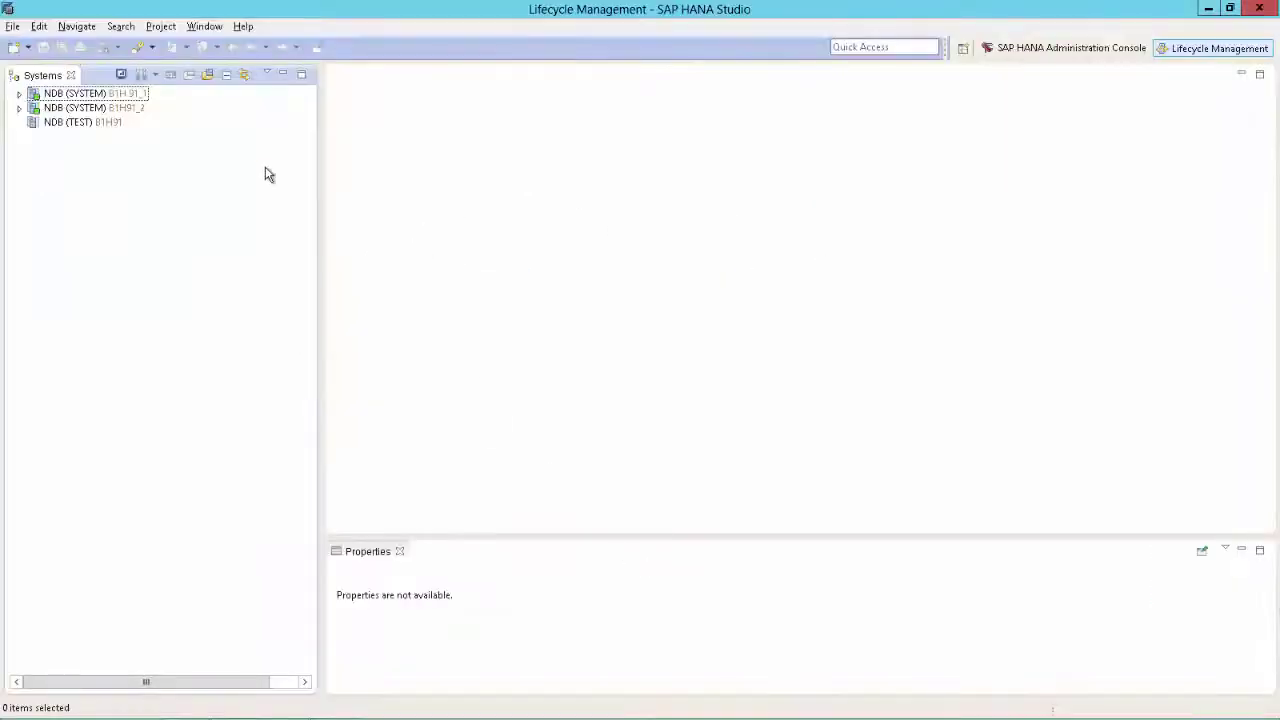
pyautogui.click(19, 94)
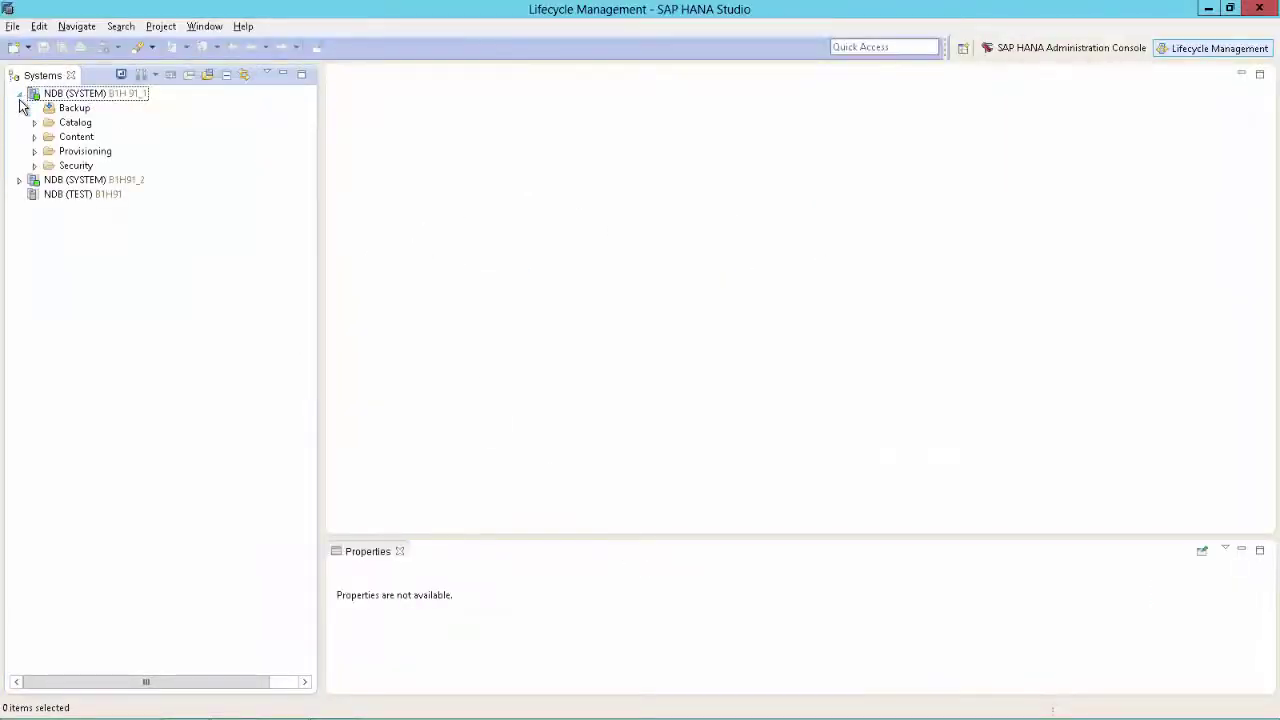
pyautogui.click(35, 122)
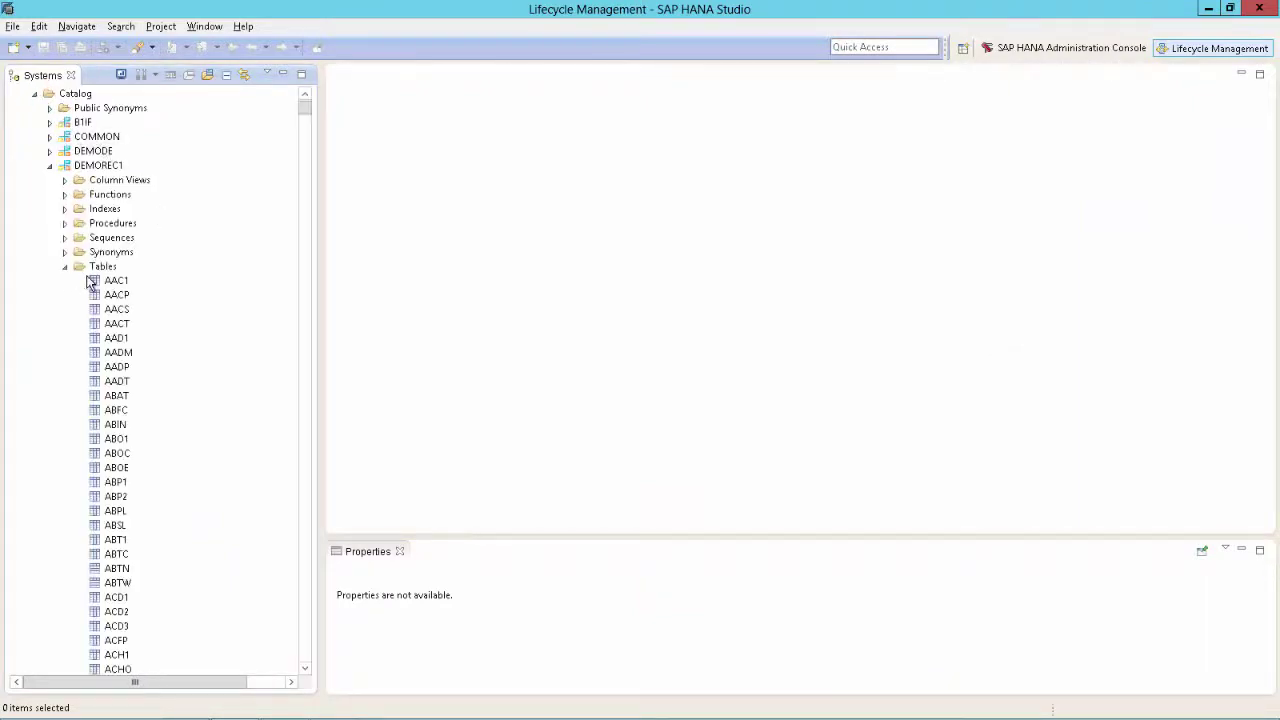
pyautogui.write('owwt')
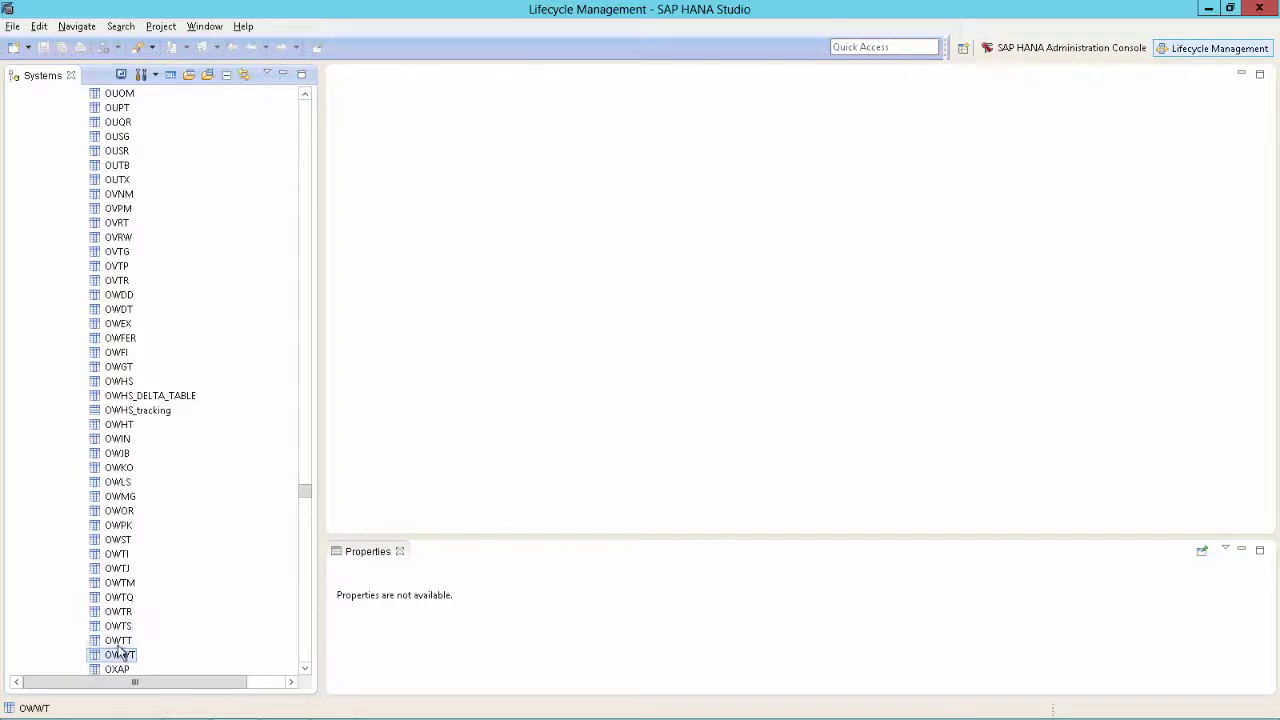
pyautogui.rightClick(122, 652)
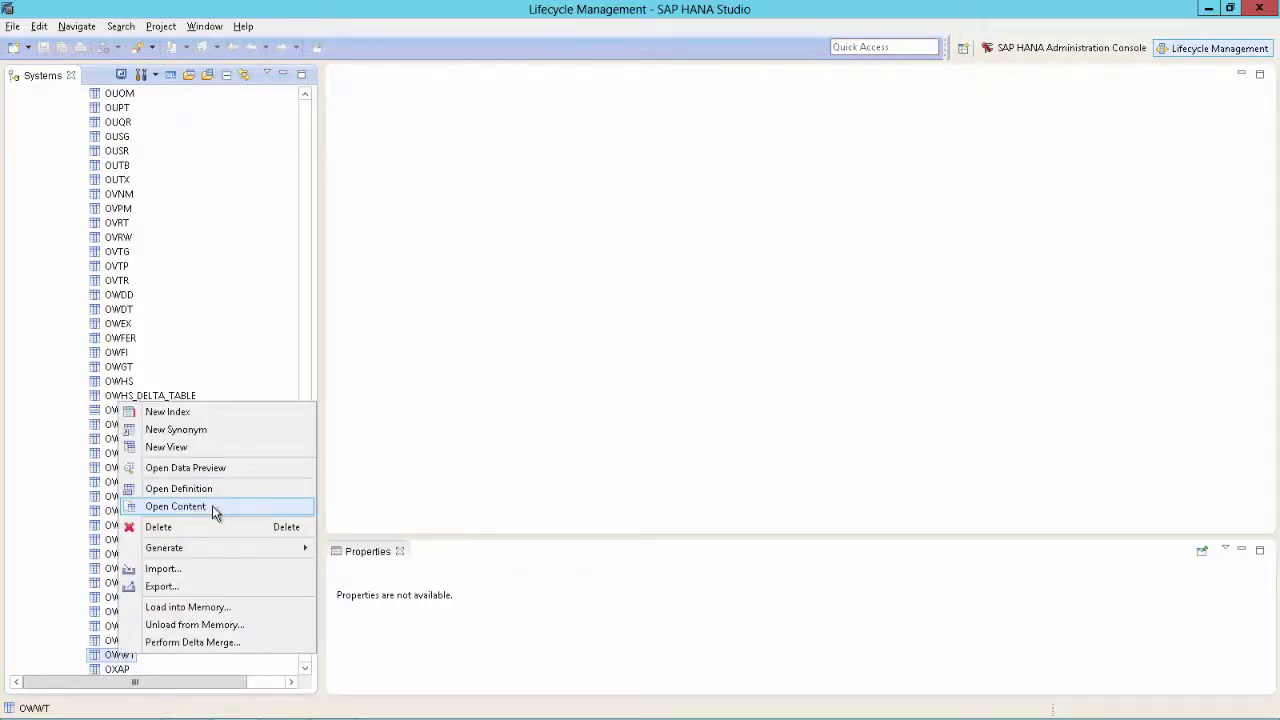
pyautogui.click(212, 505)
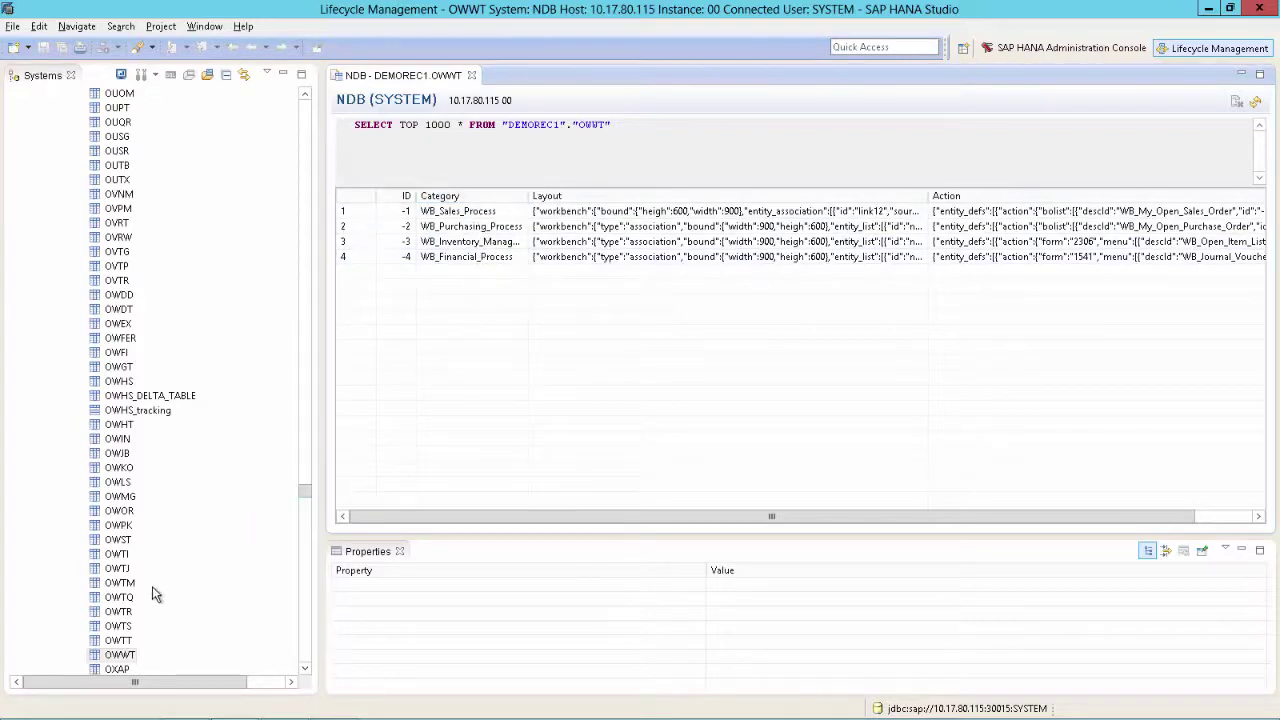
pyautogui.click(116, 656)
# Set the OWWT export to the current client, targeting a new Desktop folder 'Workbench_Backup'
pyautogui.rightClick(116, 656)
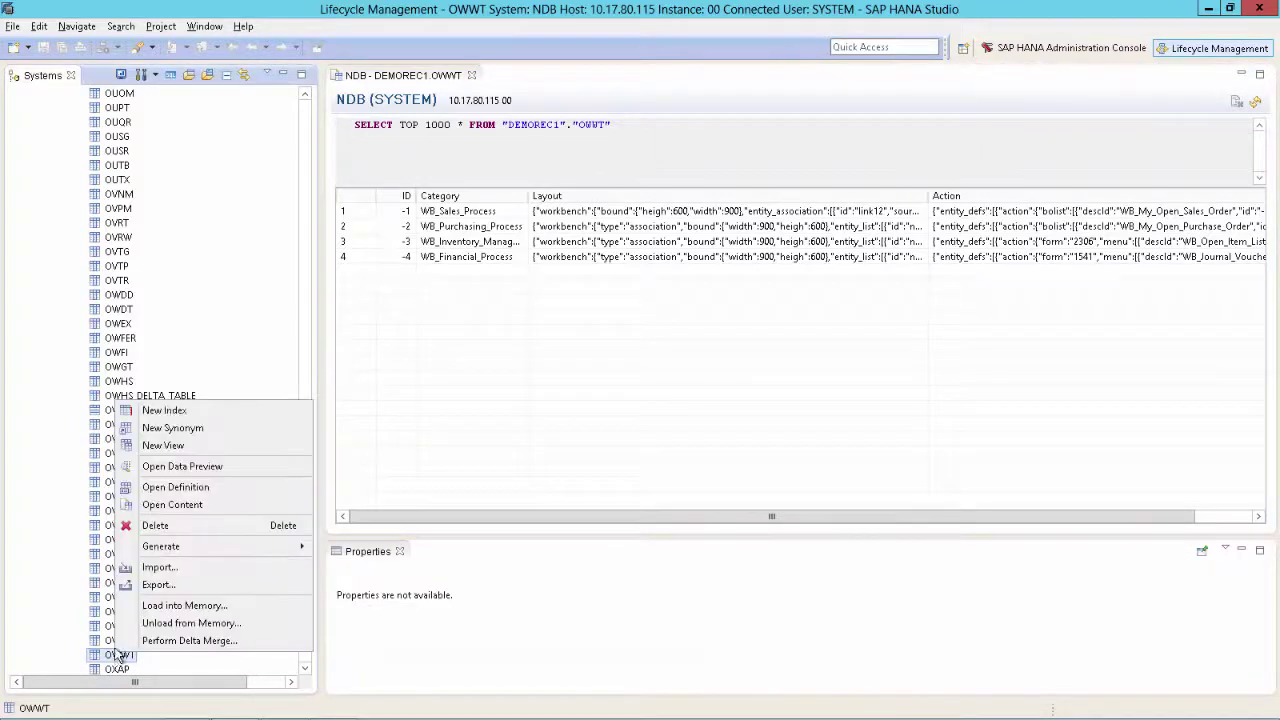
pyautogui.click(165, 585)
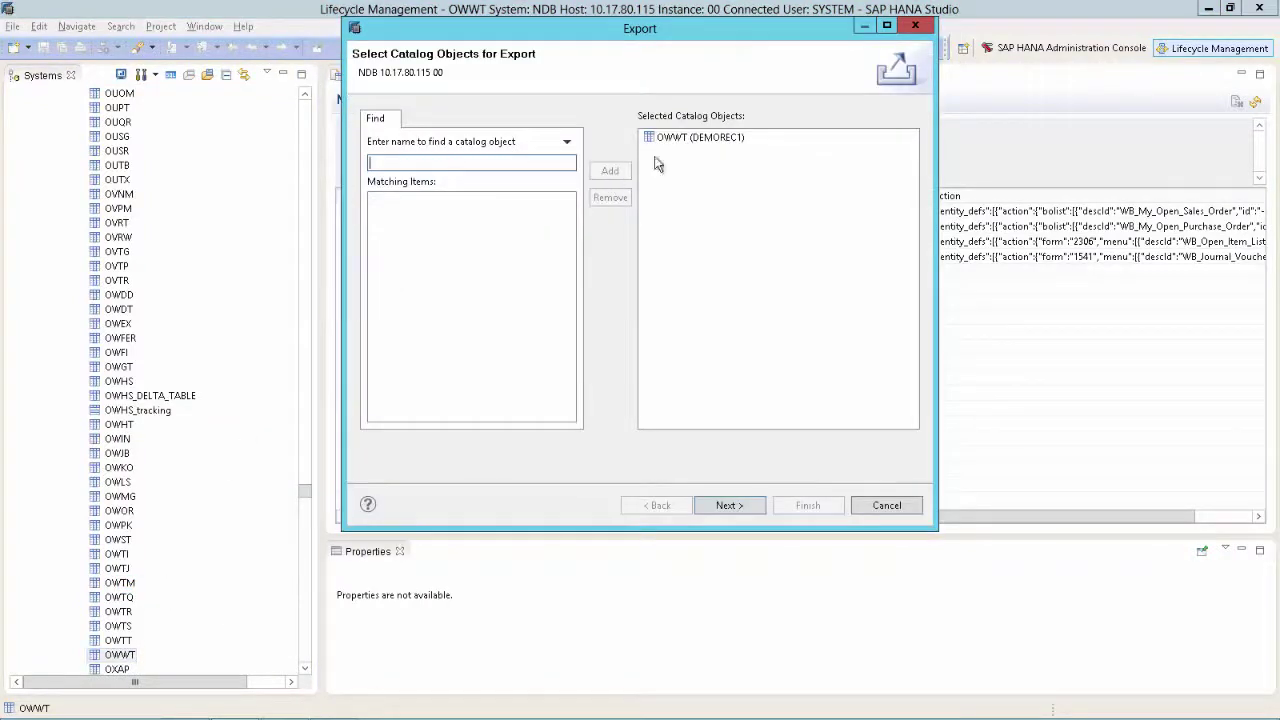
pyautogui.click(724, 505)
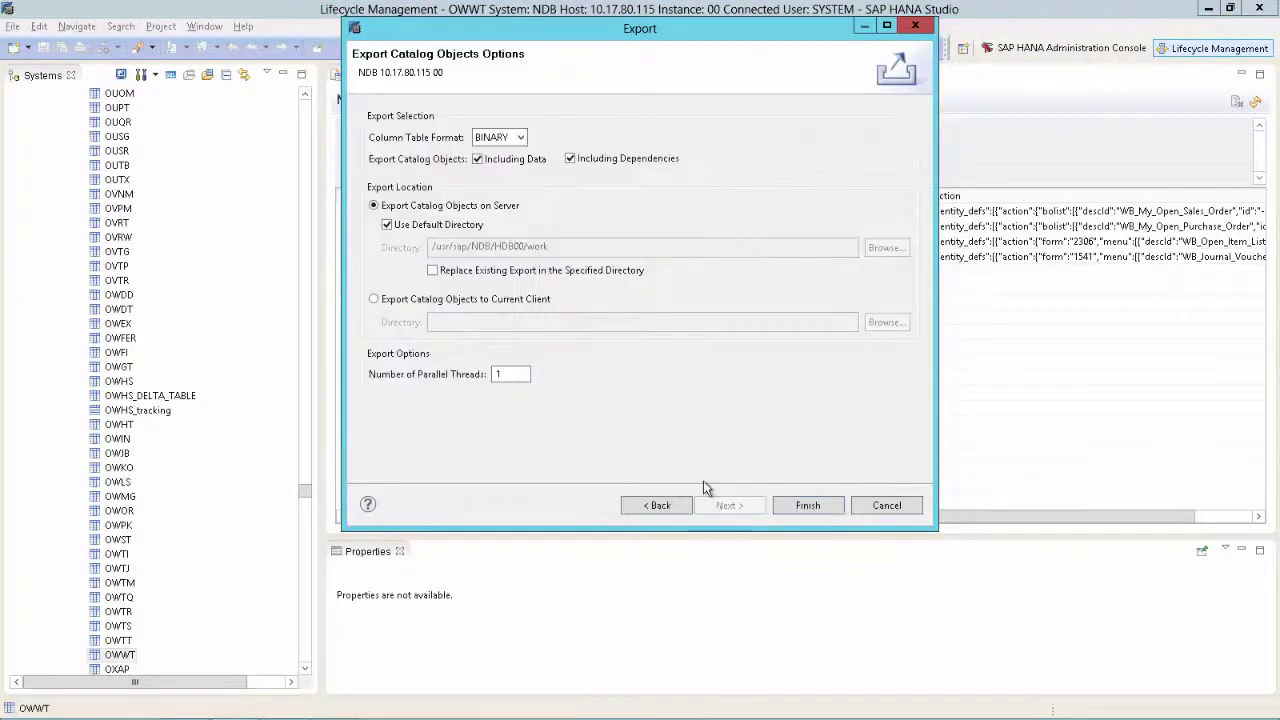
pyautogui.click(408, 302)
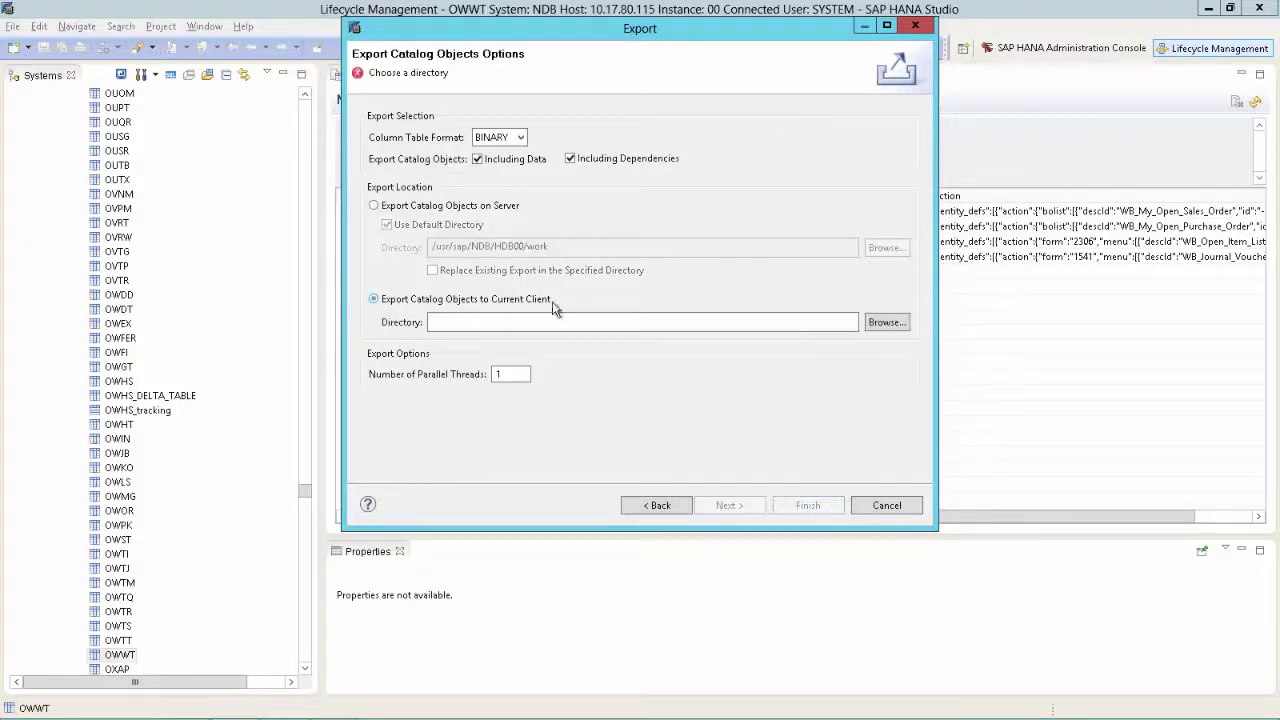
pyautogui.click(893, 326)
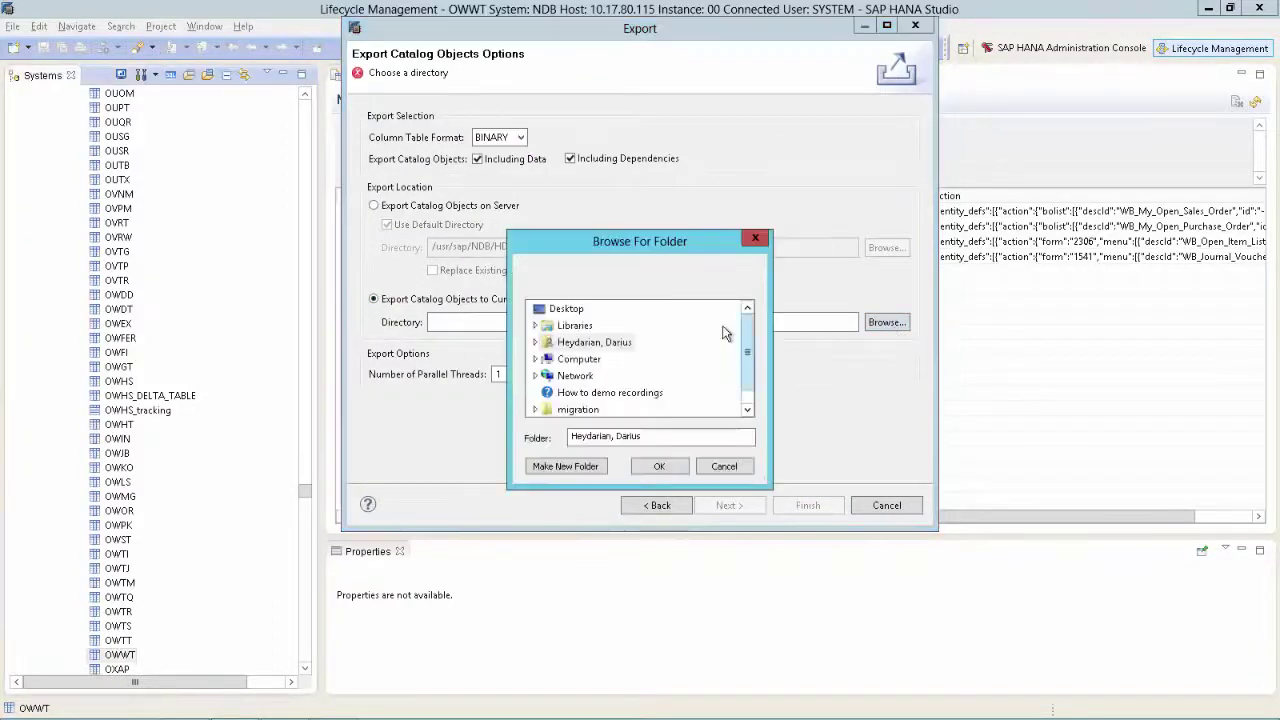
pyautogui.click(566, 308)
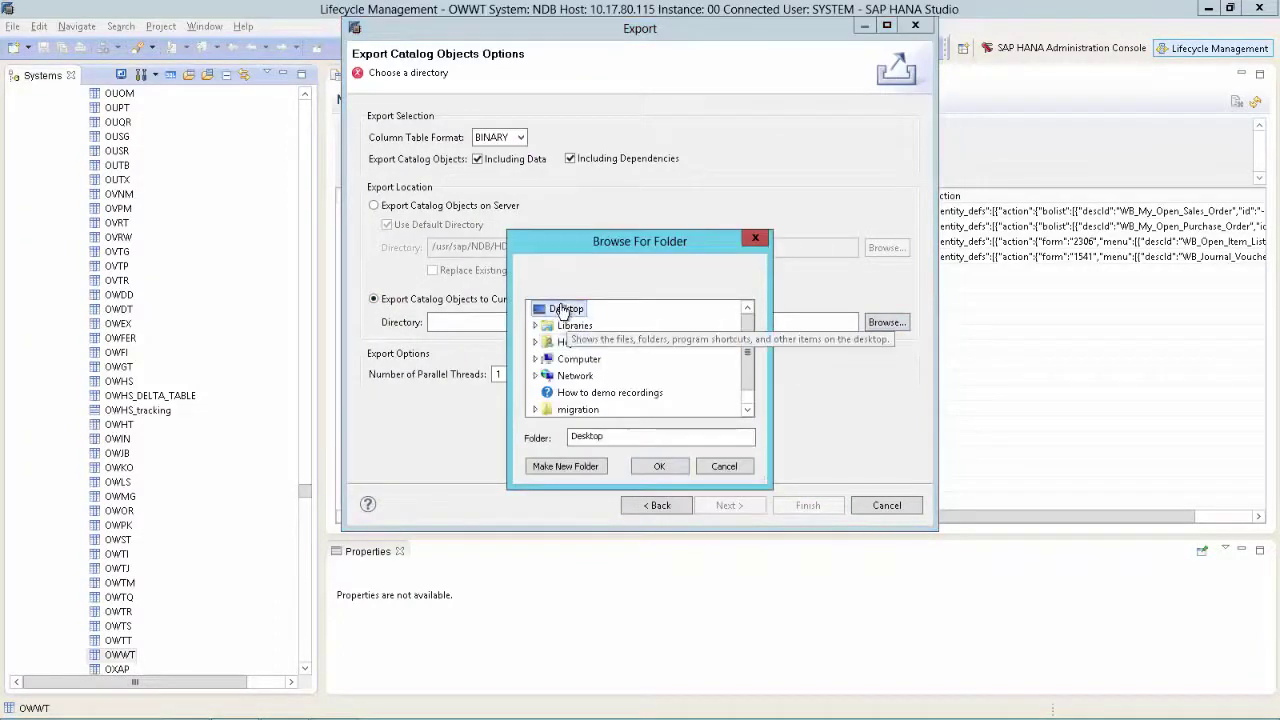
pyautogui.click(564, 469)
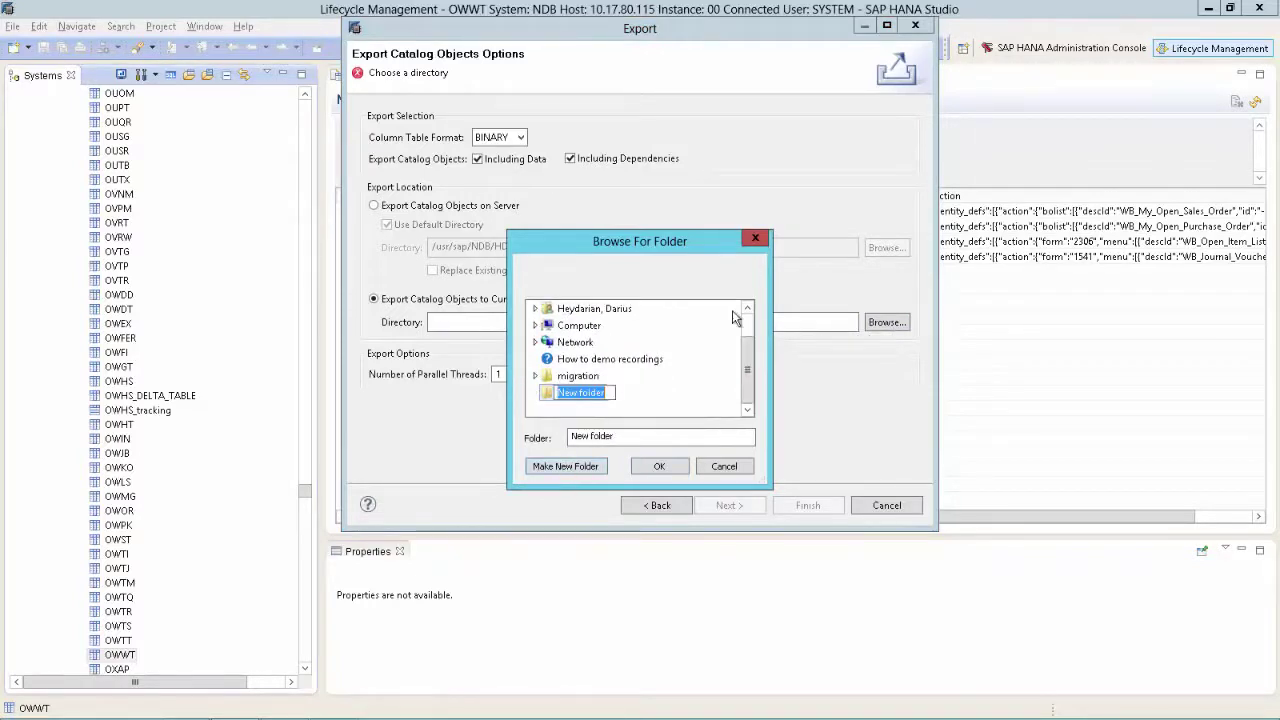
pyautogui.write('Workbench')
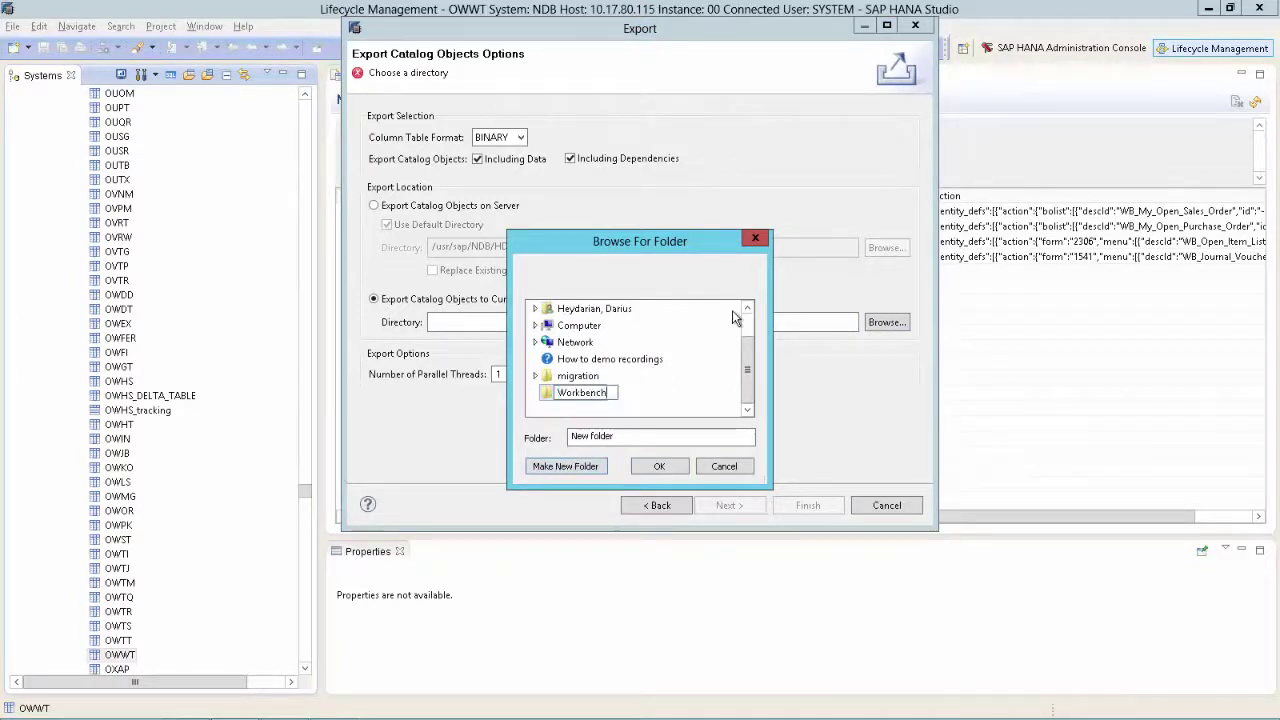
pyautogui.write('_Backup')
pyautogui.press('Return')
pyautogui.click(659, 466)
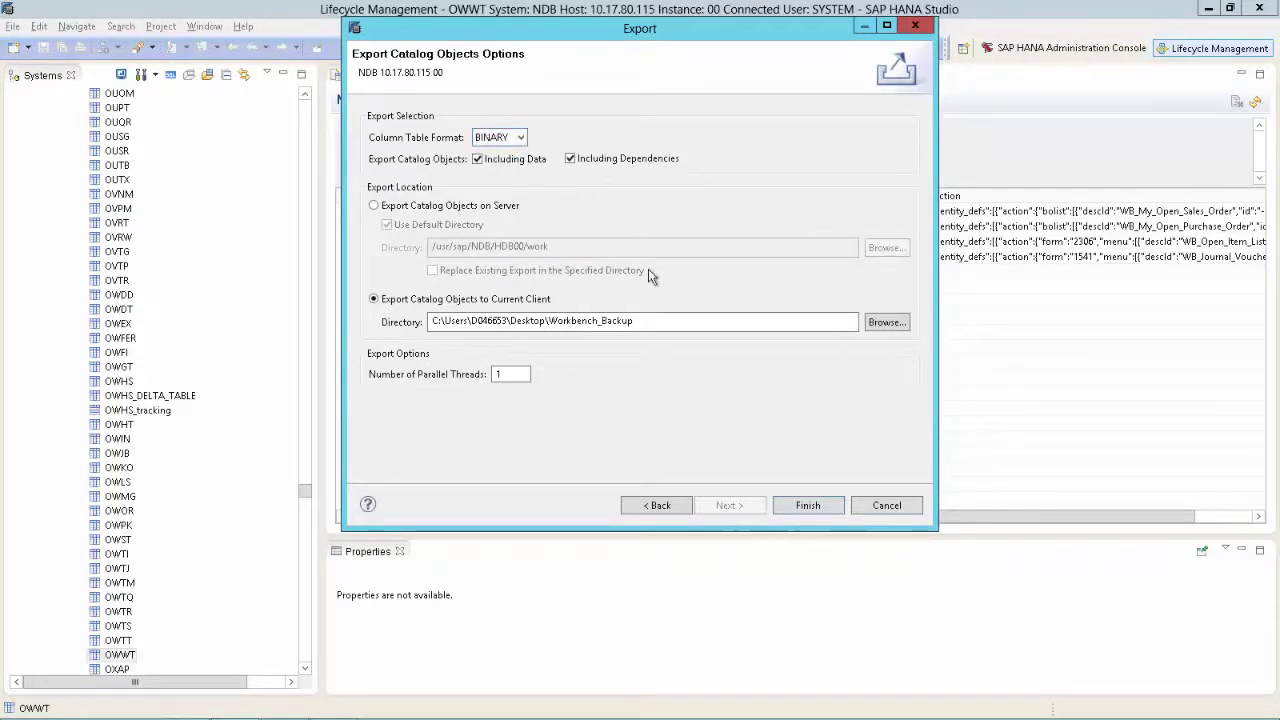
# Run the OWWT export, save the WB_Sales_Process template, and return to SAP Business One
pyautogui.click(808, 505)
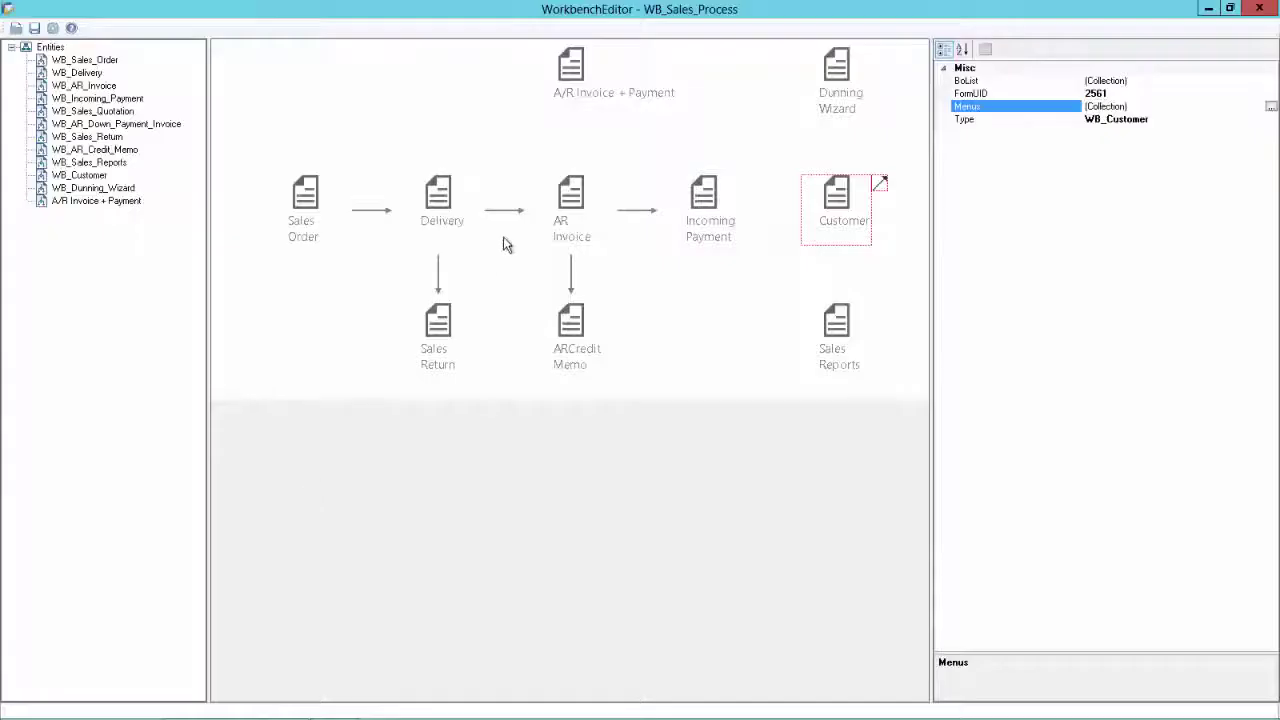
pyautogui.click(35, 30)
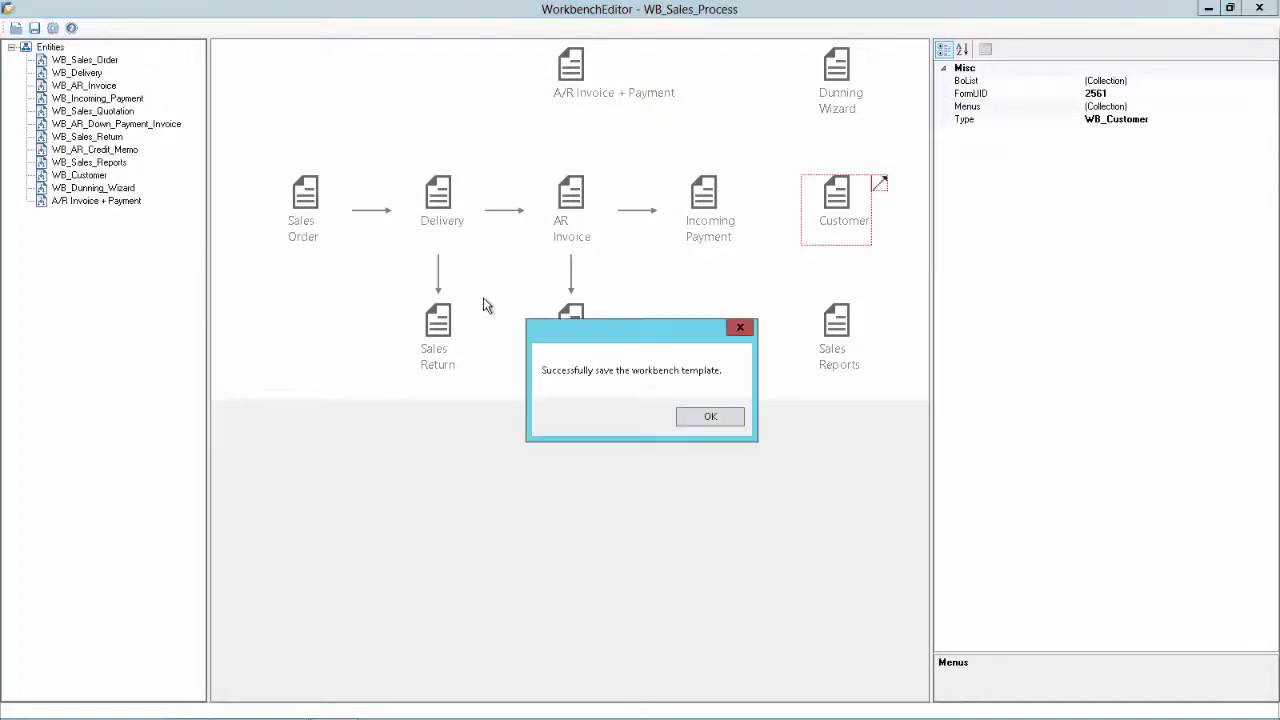
pyautogui.click(709, 418)
pyautogui.hotkey('alt', 'Tab')
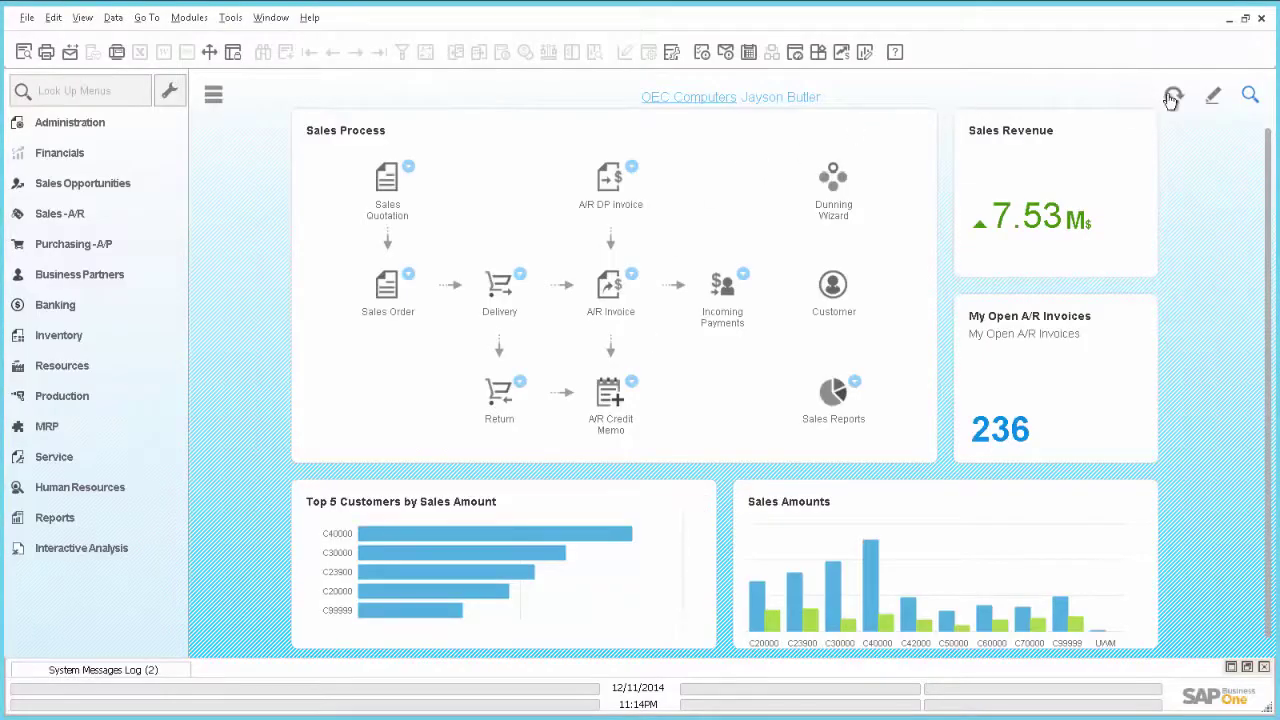
# Refresh the cockpit and test the A/R Invoice + Payment shortcut, discarding the new invoice
pyautogui.click(1175, 98)
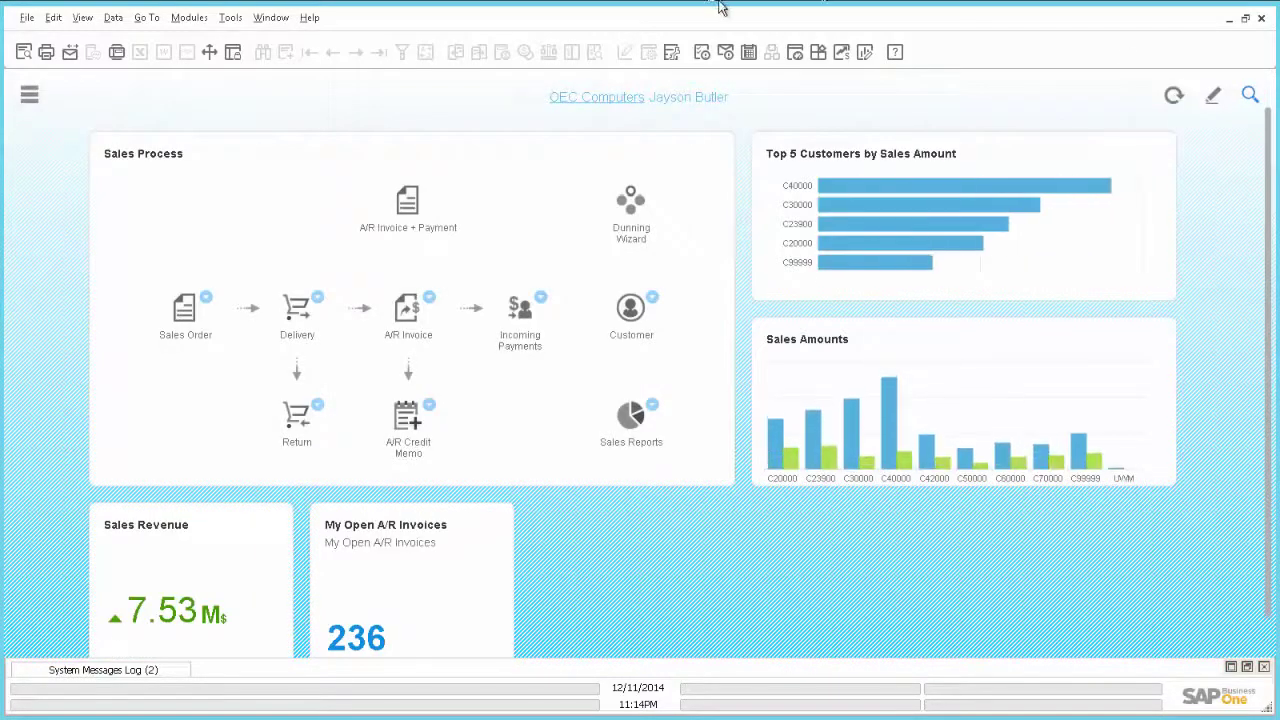
pyautogui.click(29, 94)
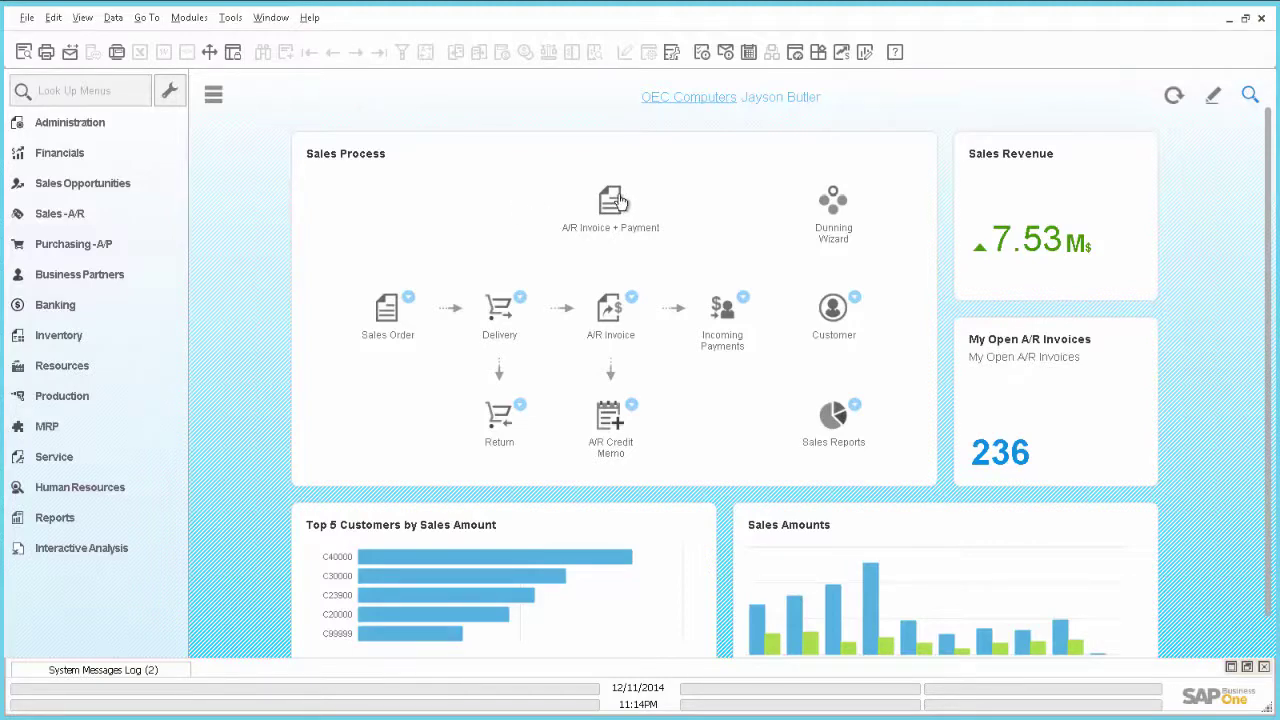
pyautogui.click(612, 202)
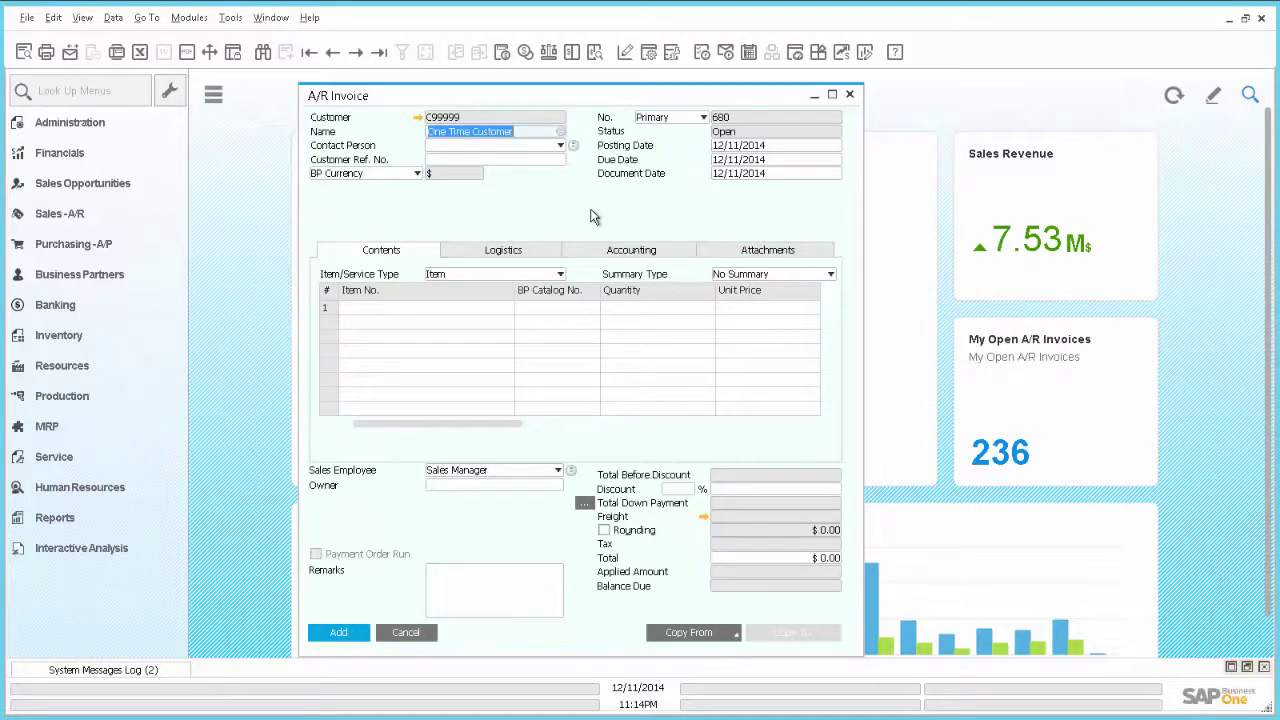
pyautogui.click(405, 632)
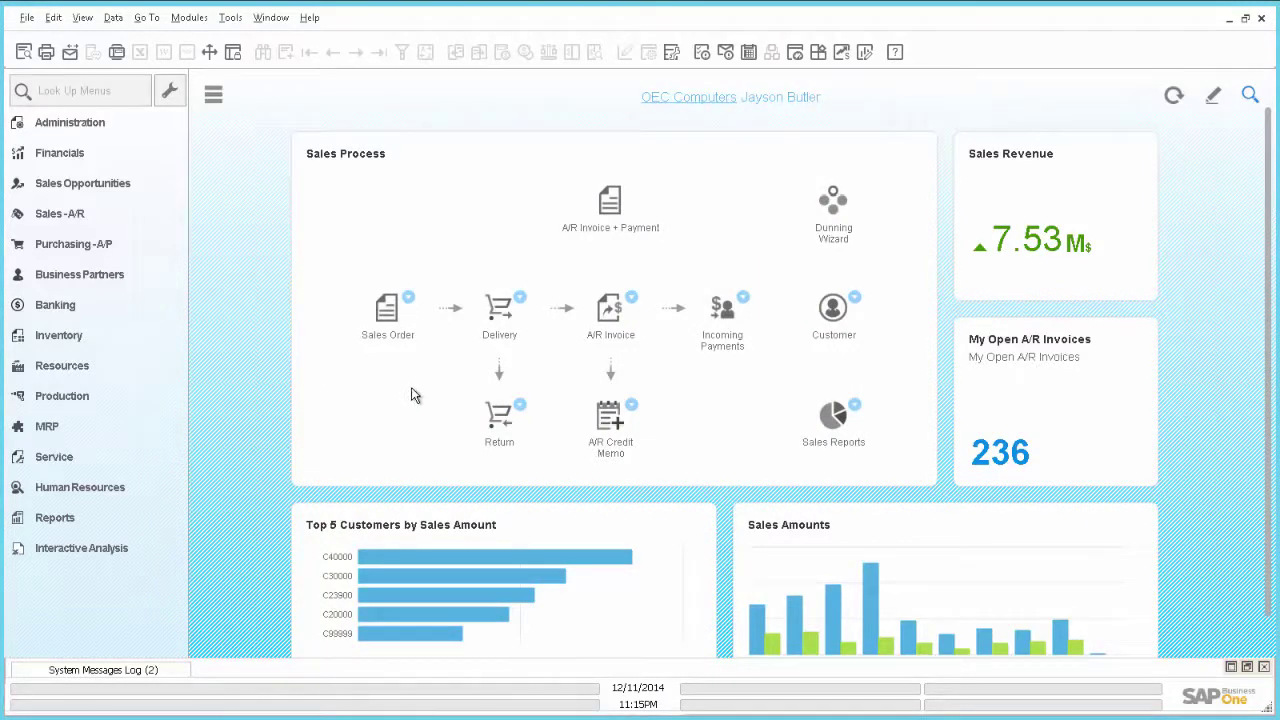
pyautogui.click(633, 300)
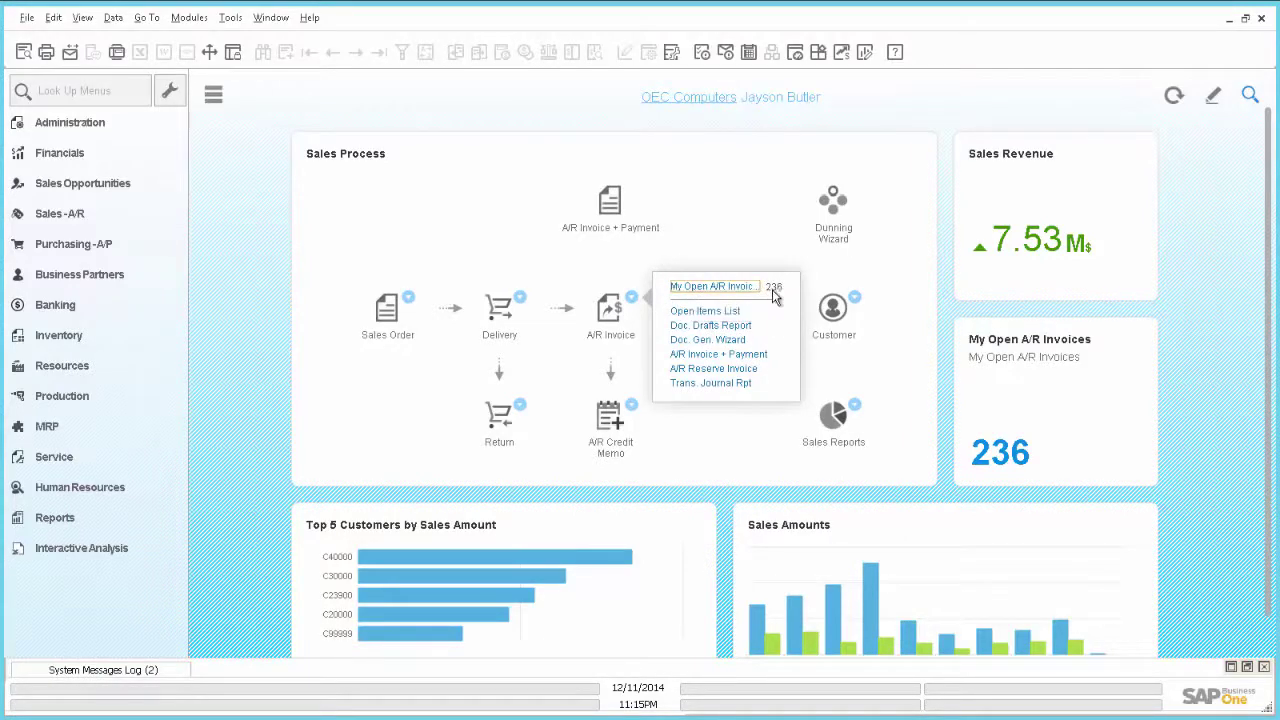
pyautogui.click(713, 287)
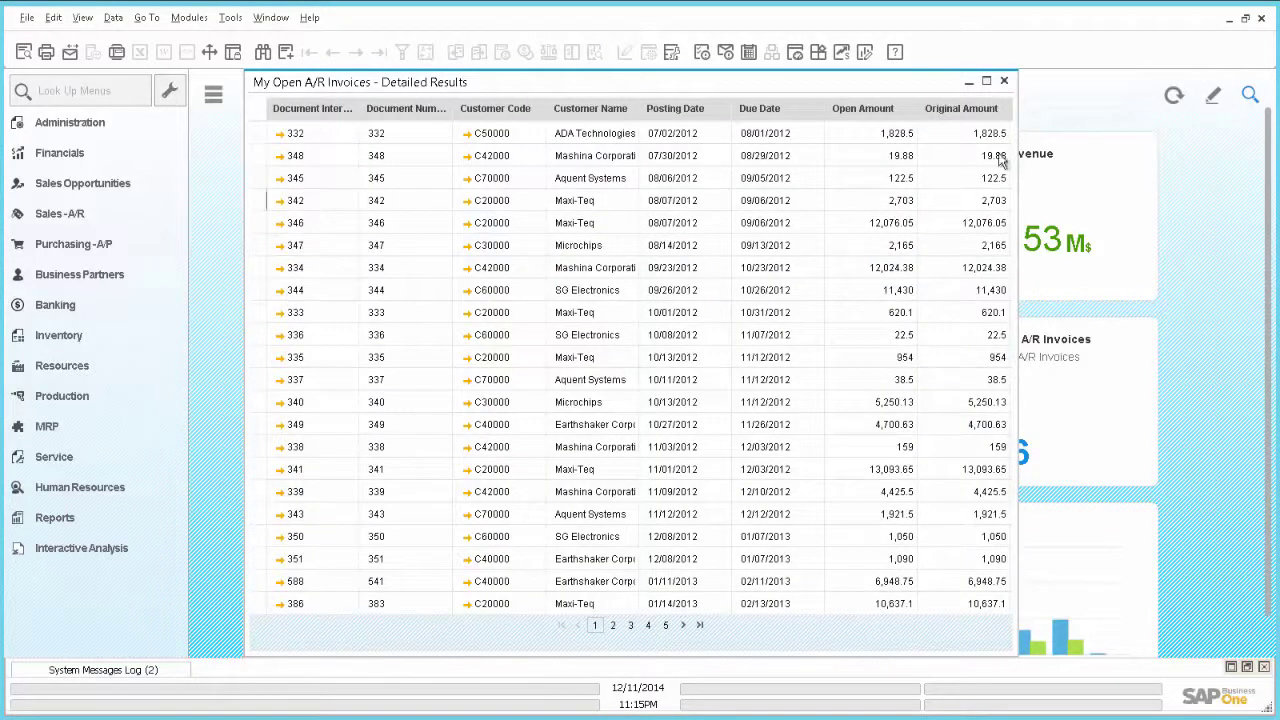
pyautogui.click(1005, 82)
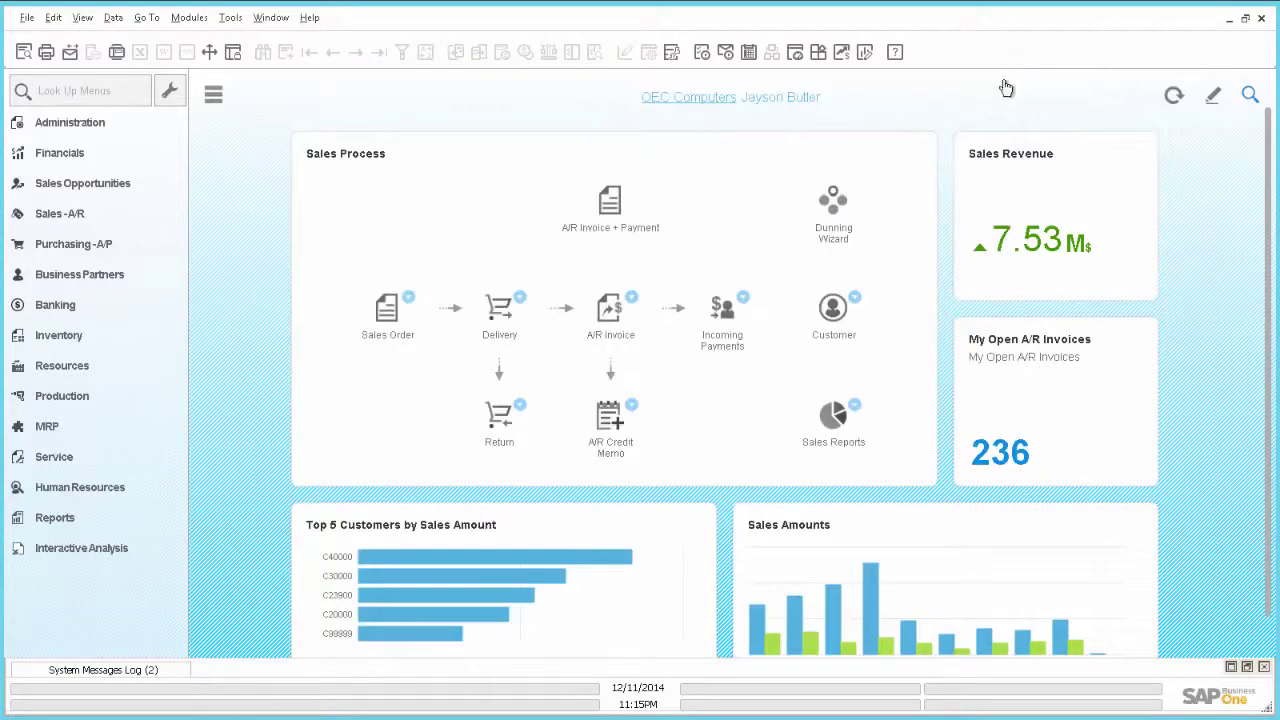
# Open a new Activity form from the Customer step's quick actions, then close it
pyautogui.scroll(-1, 1265, 155)
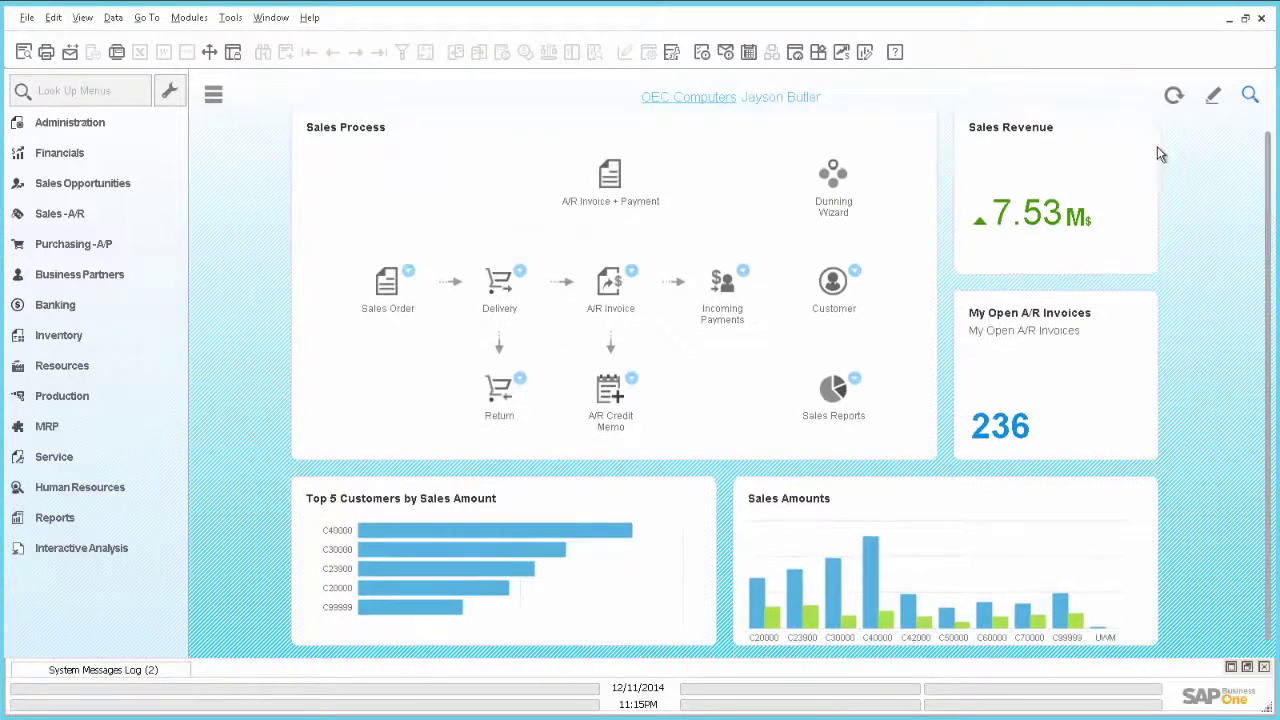
pyautogui.moveTo(995, 222)
pyautogui.click(857, 275)
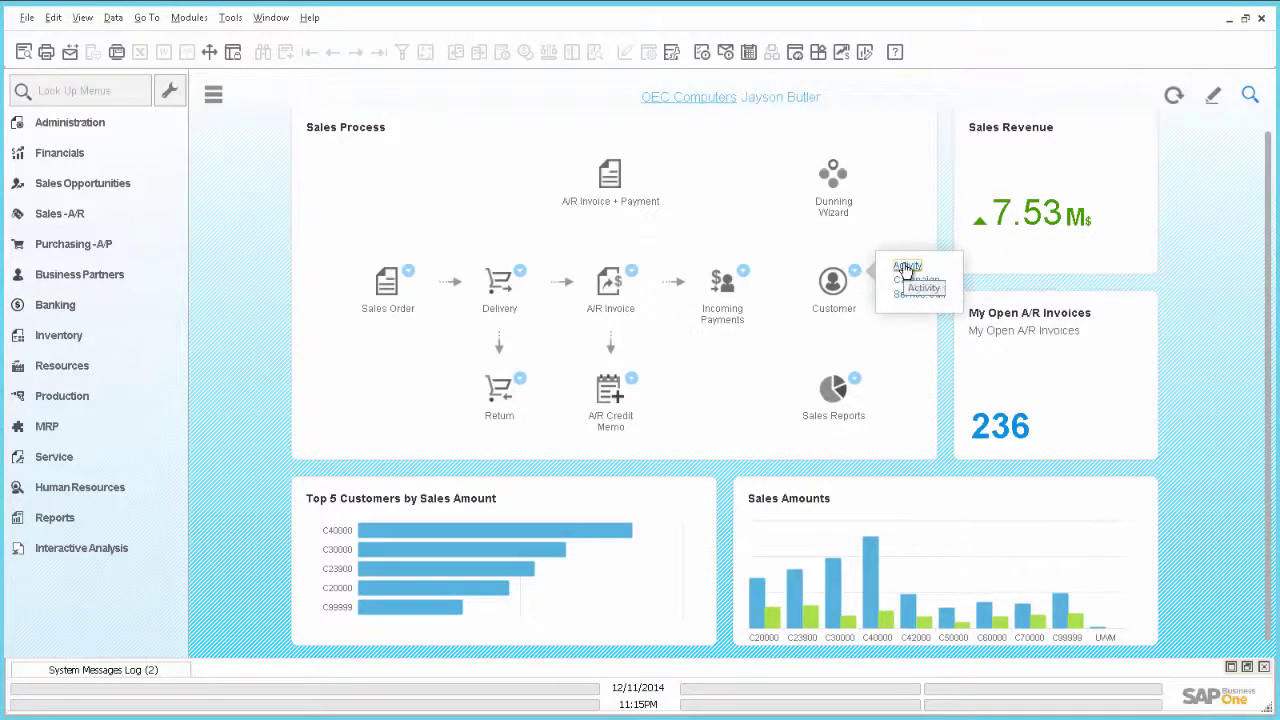
pyautogui.click(905, 267)
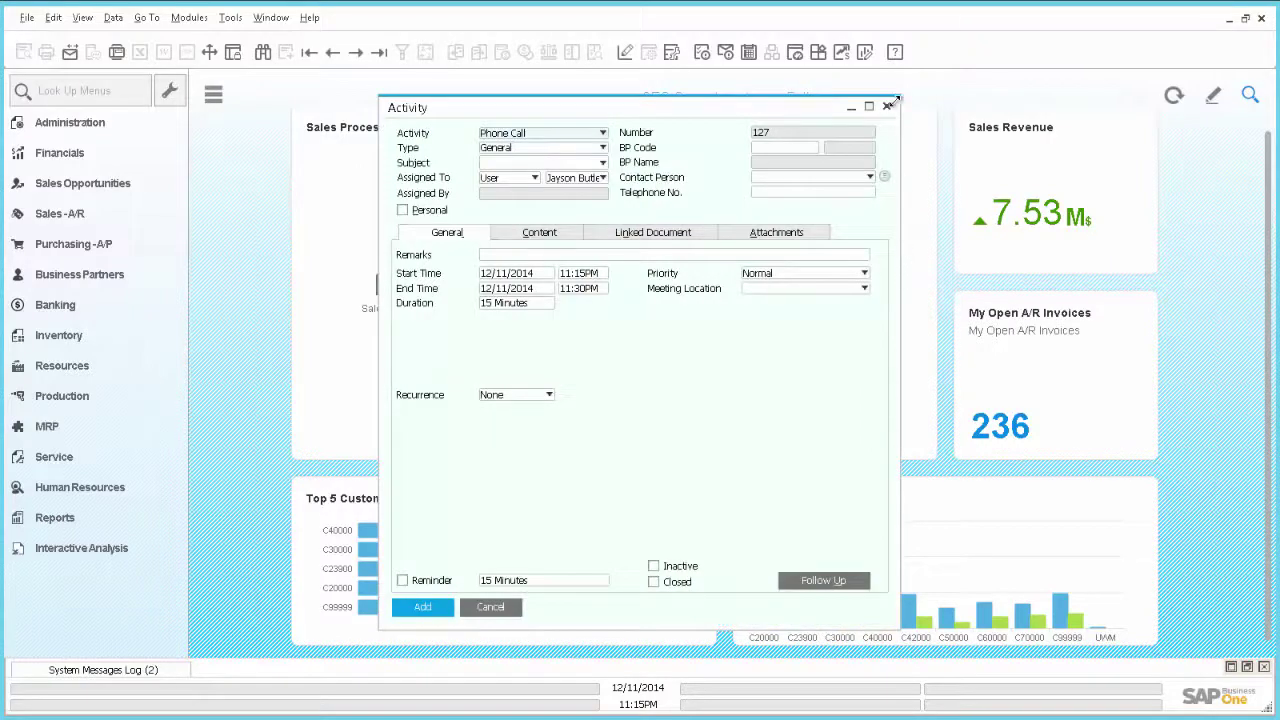
pyautogui.click(888, 105)
# Open and close the Customer step's Campaign and Service Call forms
pyautogui.click(855, 273)
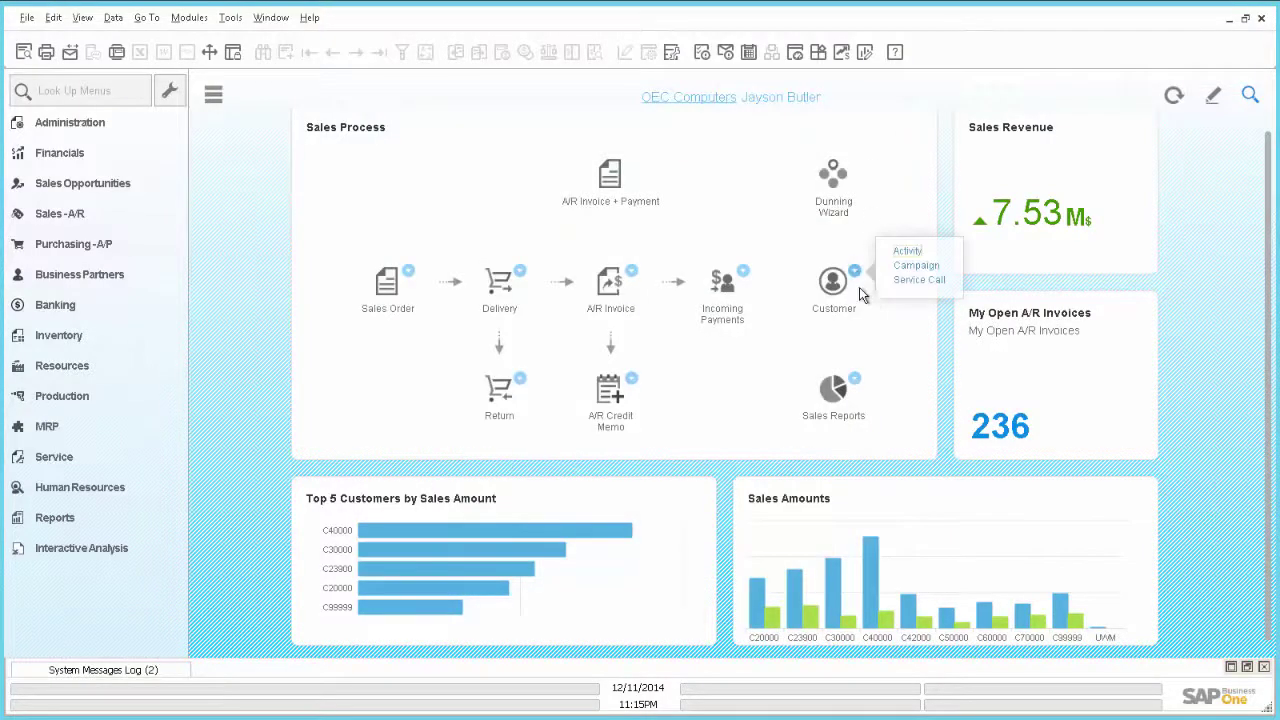
pyautogui.click(910, 266)
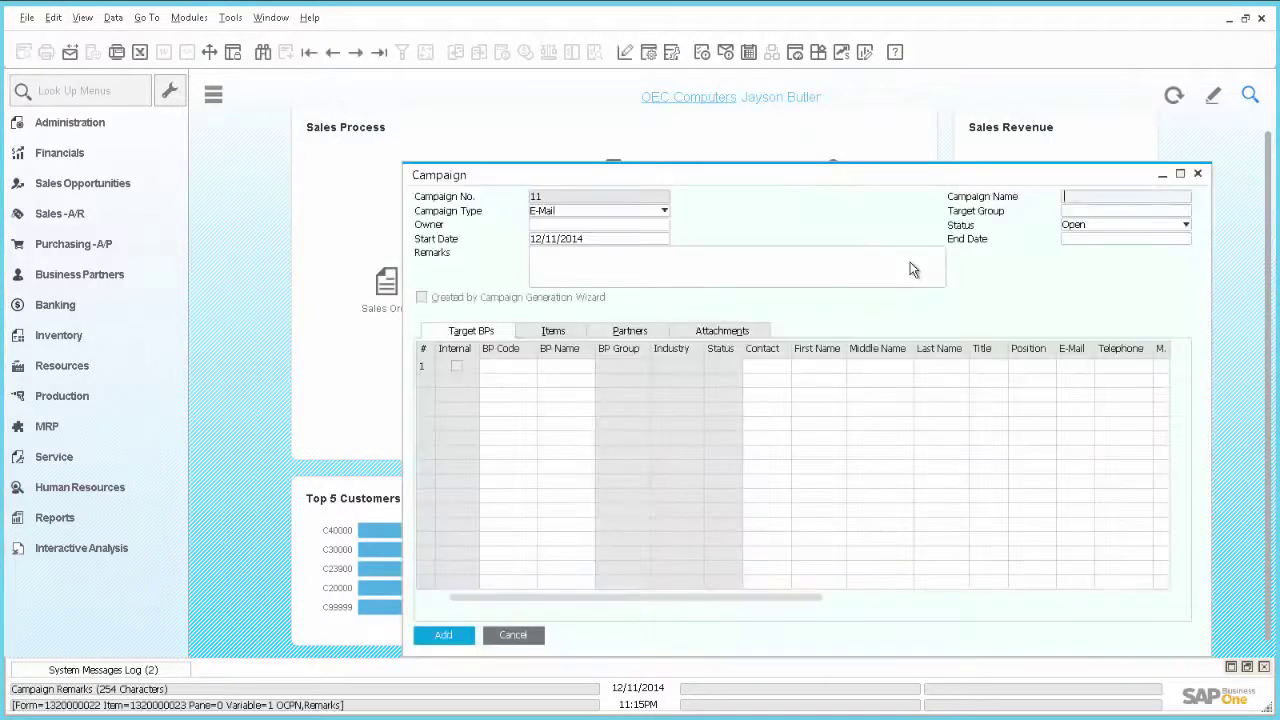
pyautogui.click(1197, 173)
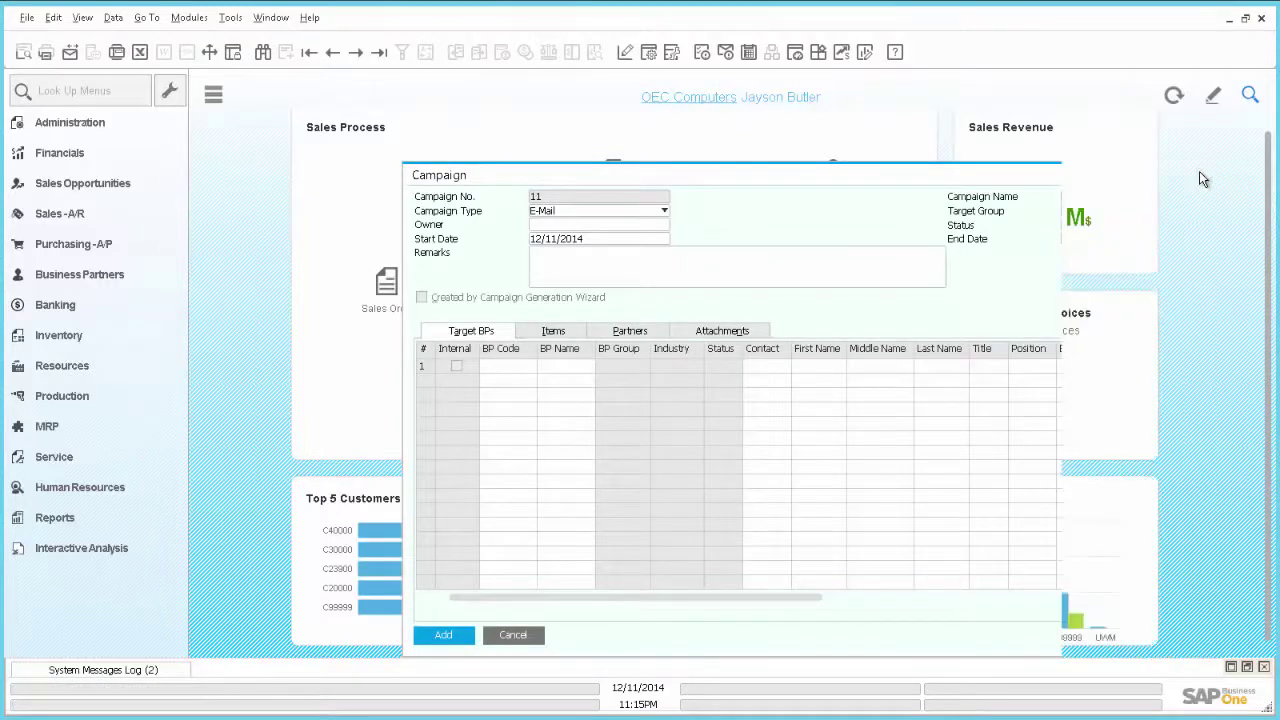
pyautogui.click(855, 273)
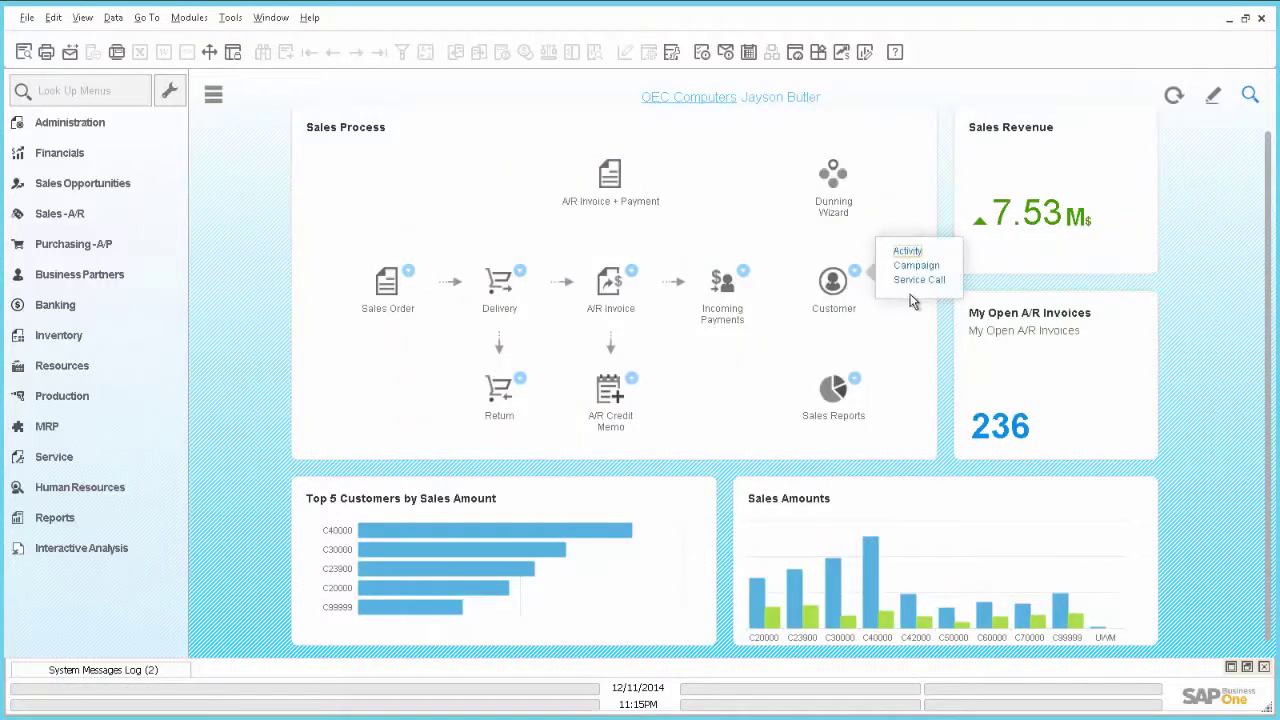
pyautogui.click(926, 280)
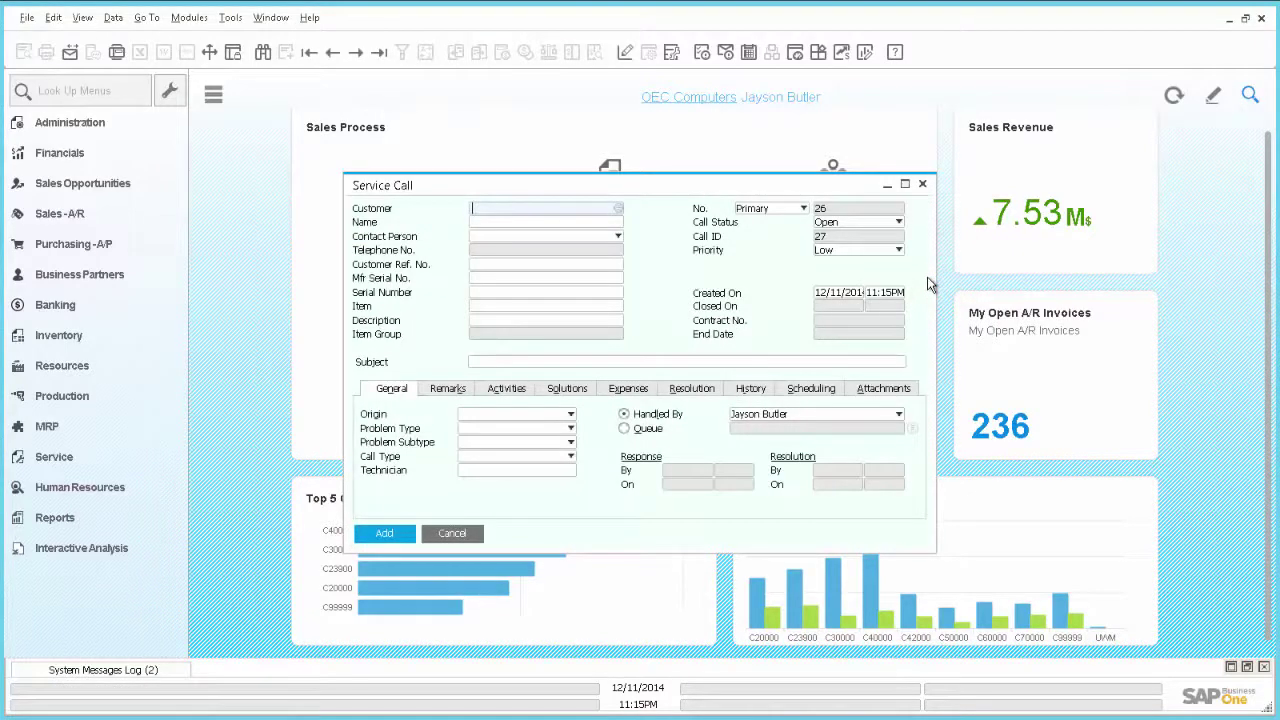
pyautogui.click(923, 185)
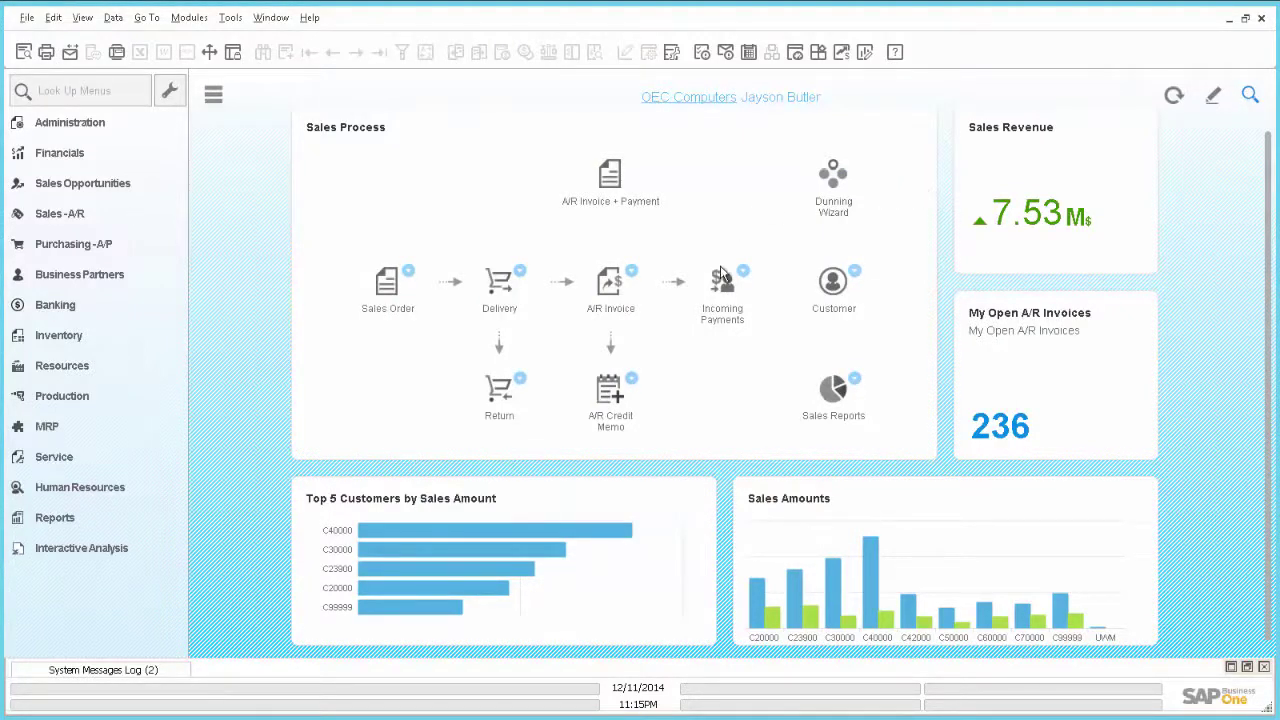
# Switch to SAP HANA Studio and select a table in the catalog without running any table action
pyautogui.hotkey('alt', 'Tab')
pyautogui.hotkey('alt', 'Tab')
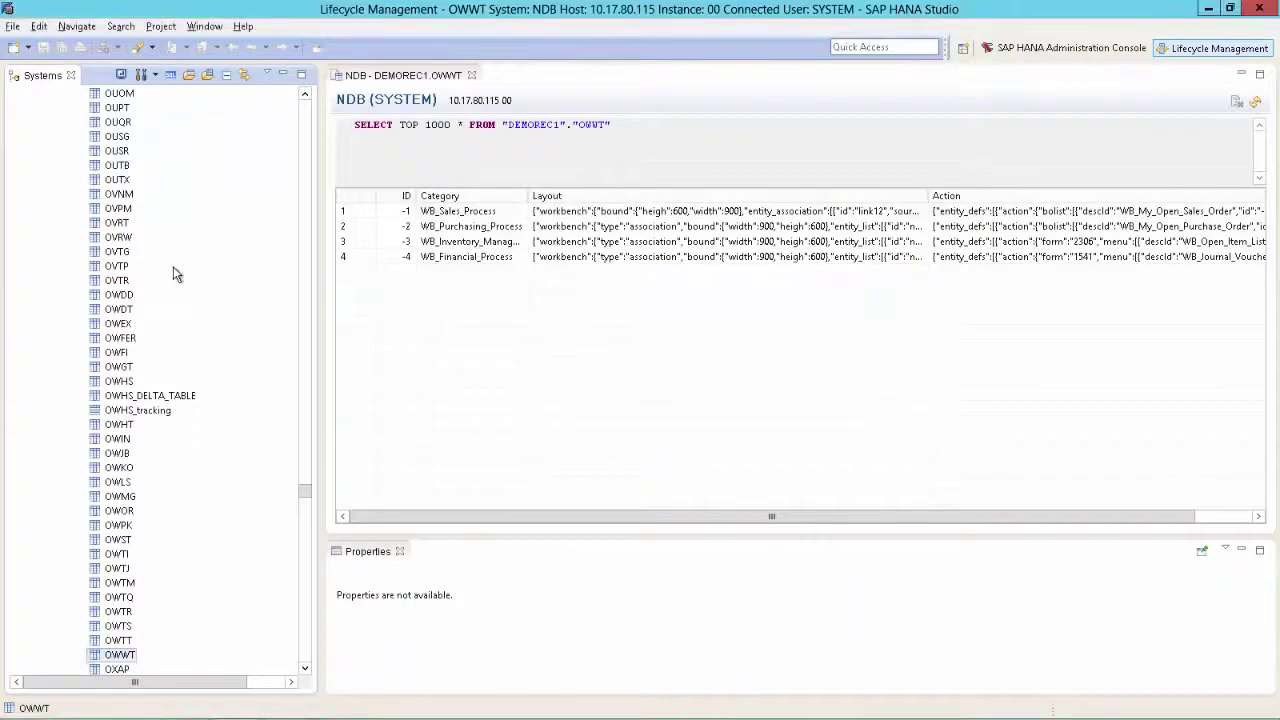
pyautogui.rightClick(110, 660)
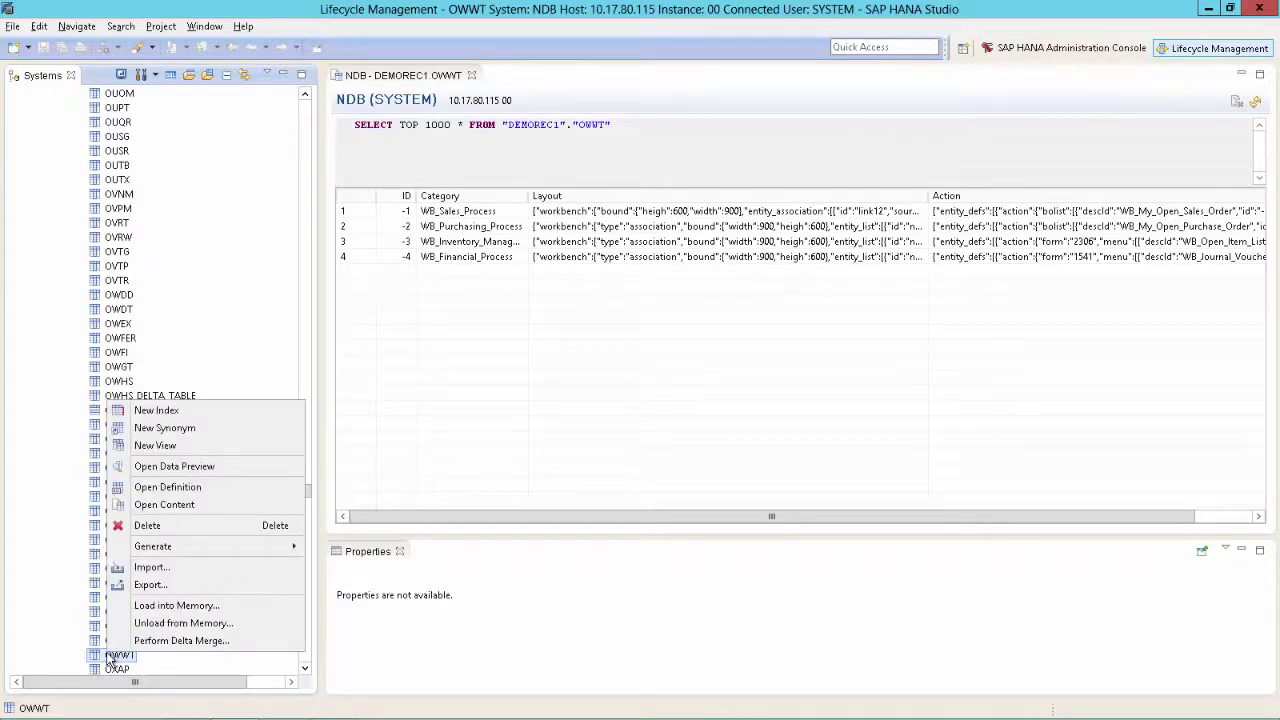
pyautogui.click(125, 174)
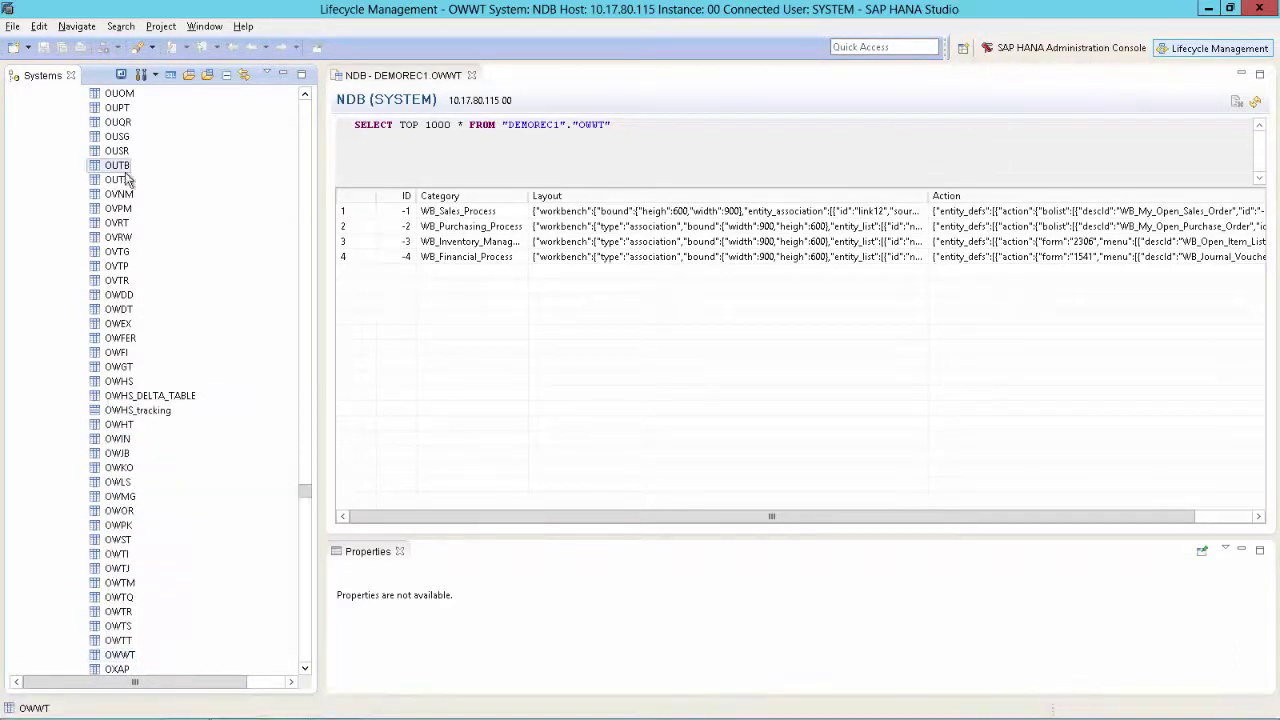
pyautogui.click(120, 166)
# Check the Runtime > Catalog preferences without changing them, then jump to the OWWT table by typing owwt
pyautogui.click(204, 26)
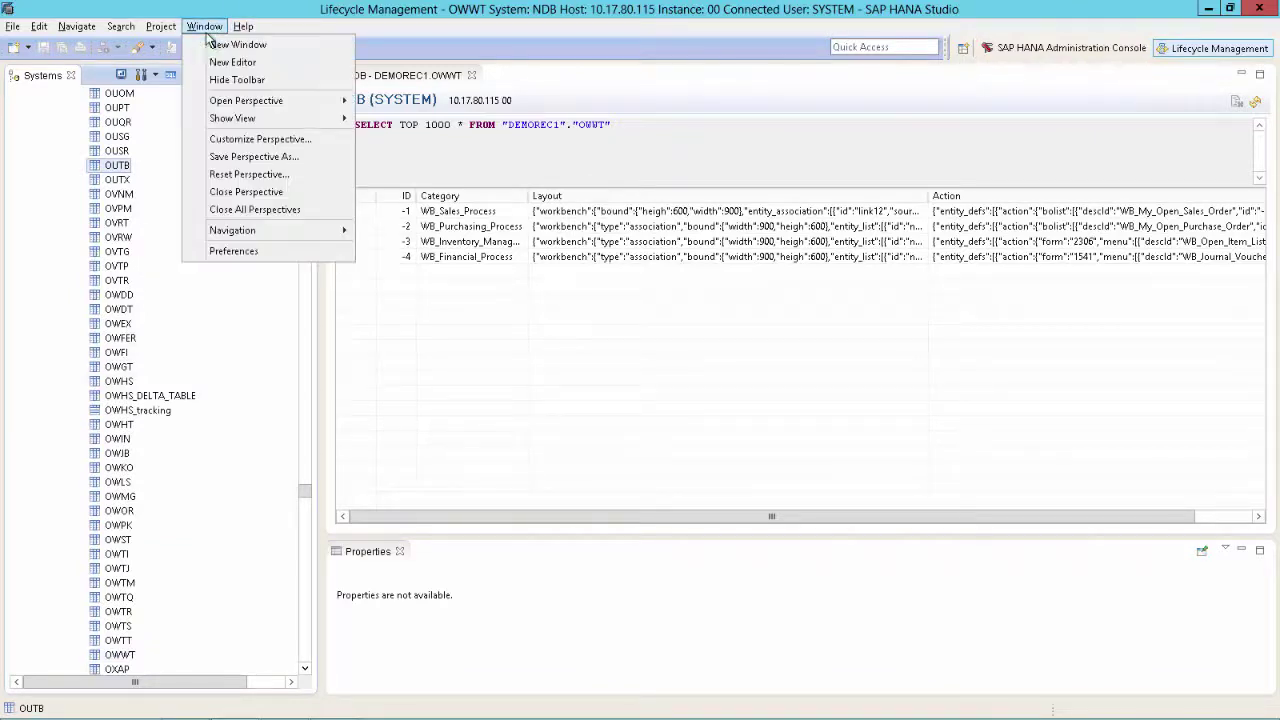
pyautogui.click(240, 250)
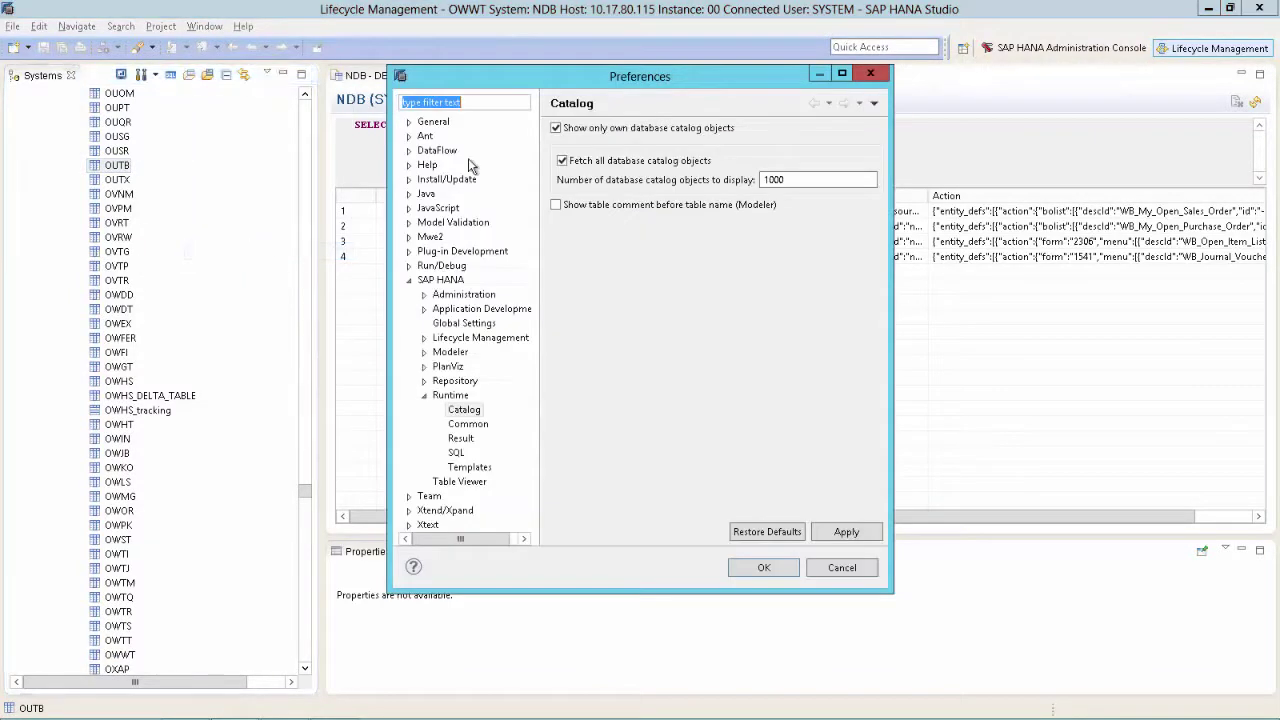
pyautogui.write('catalog')
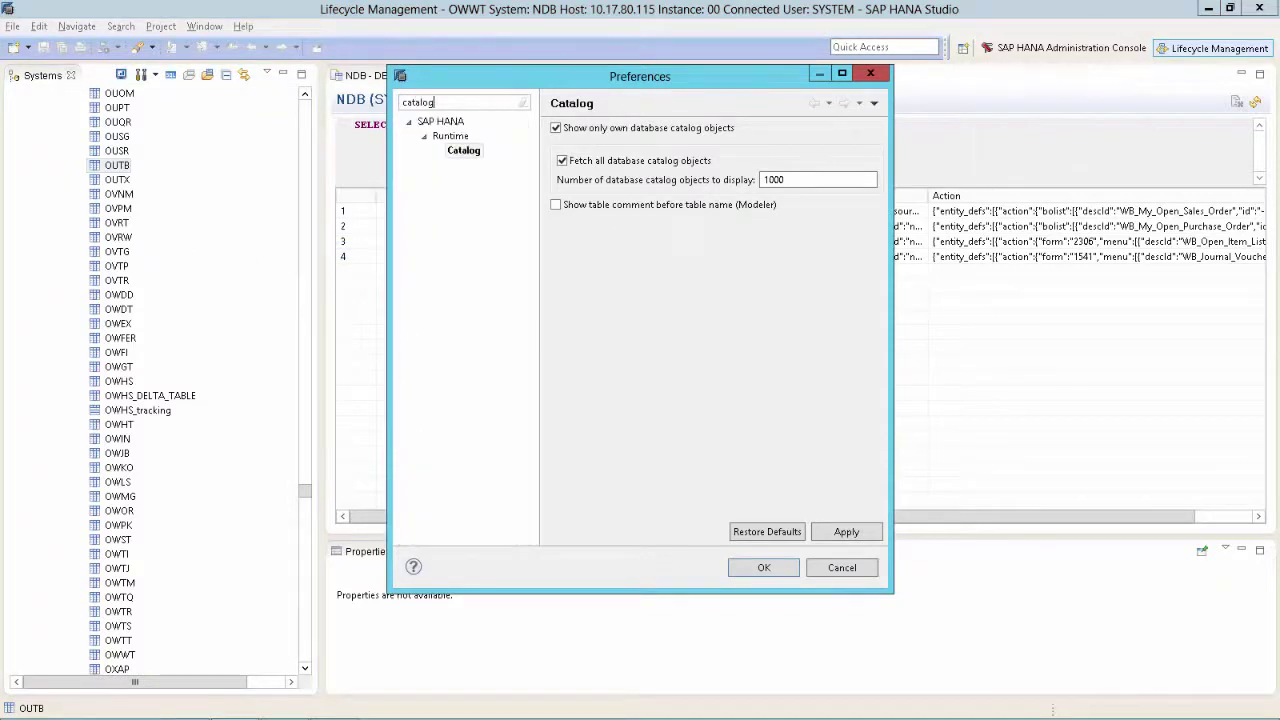
pyautogui.click(464, 152)
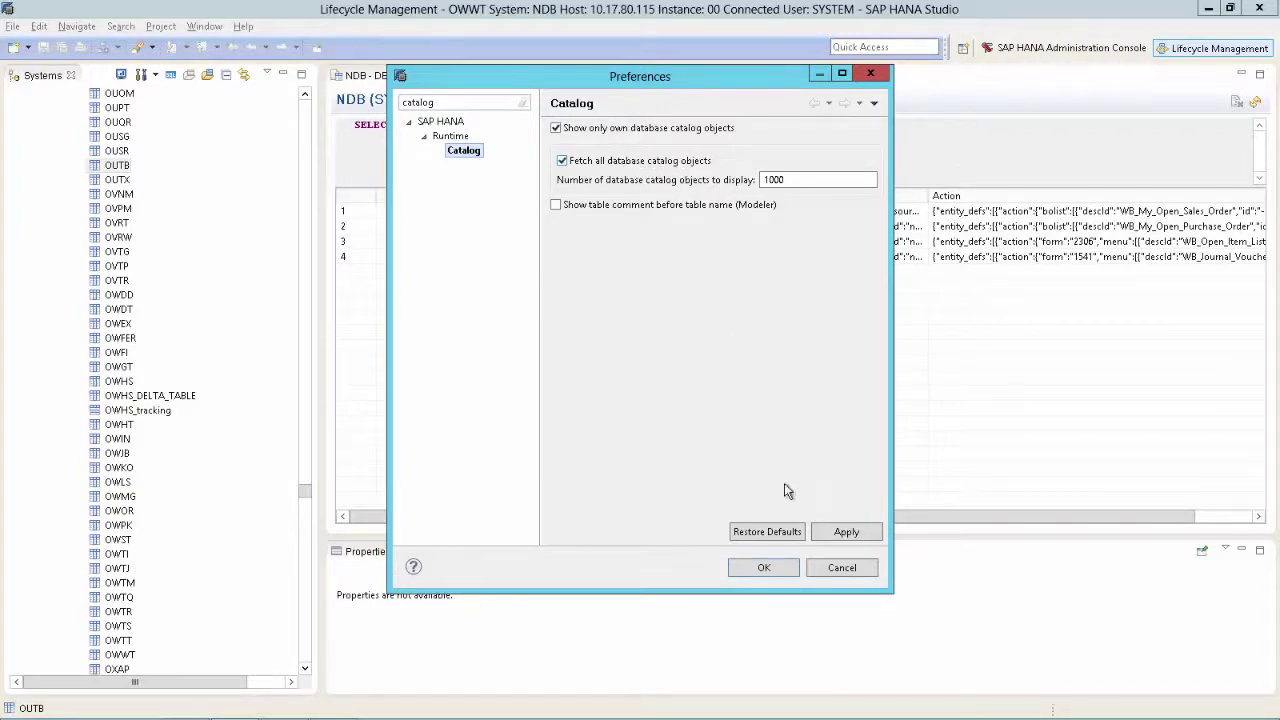
pyautogui.click(832, 576)
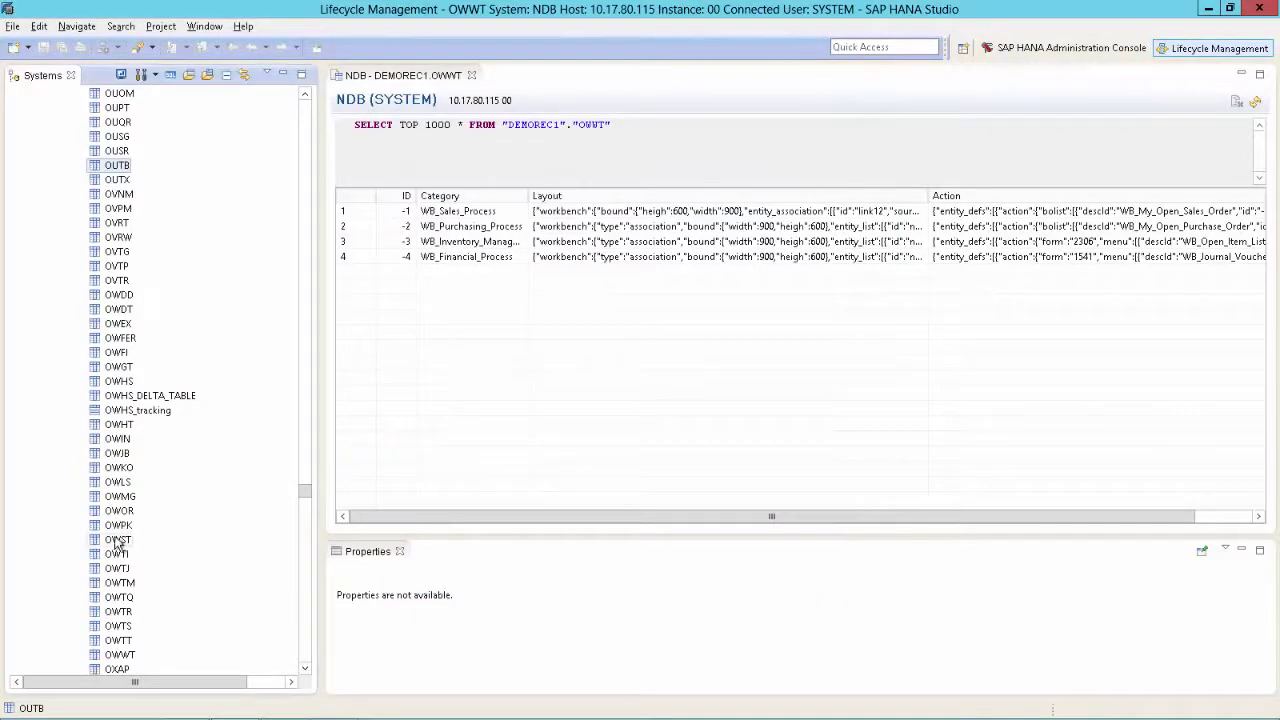
pyautogui.click(93, 256)
pyautogui.write('owwt')
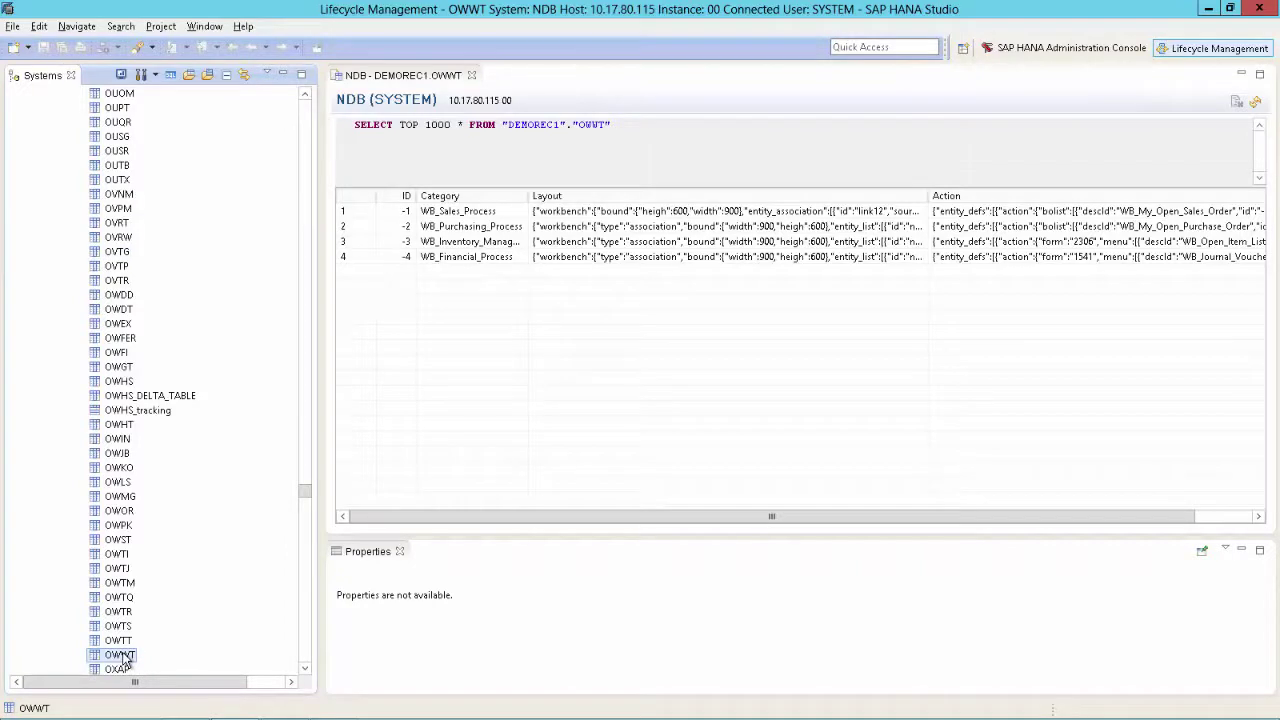
# Start importing into the OWWT table from the current client, using the Desktop Workbench_Backup folder as the source
pyautogui.rightClick(124, 658)
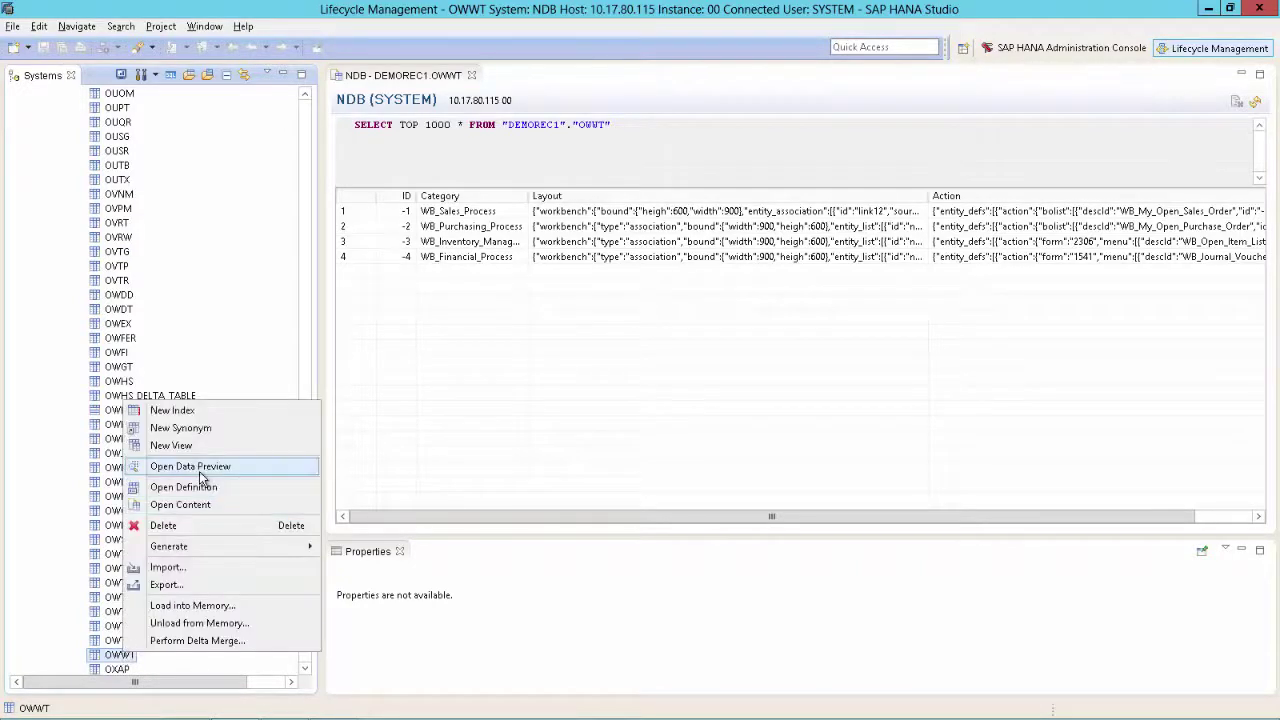
pyautogui.click(166, 570)
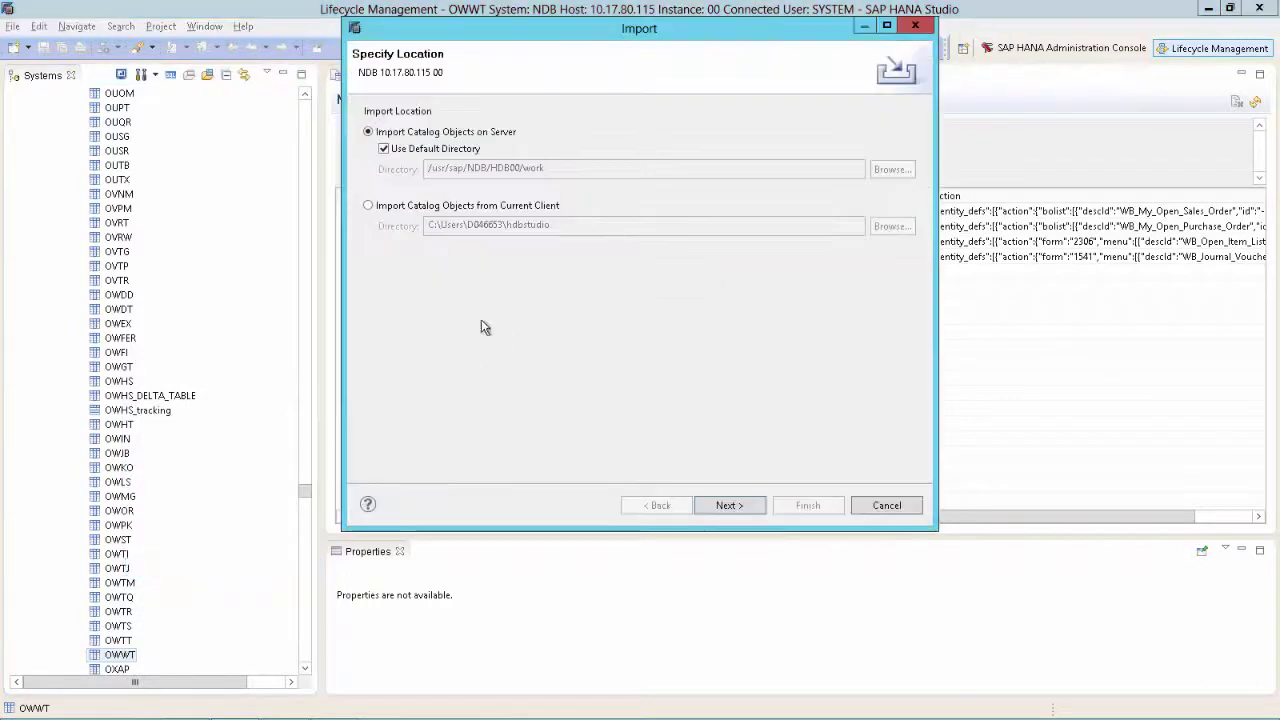
pyautogui.click(461, 208)
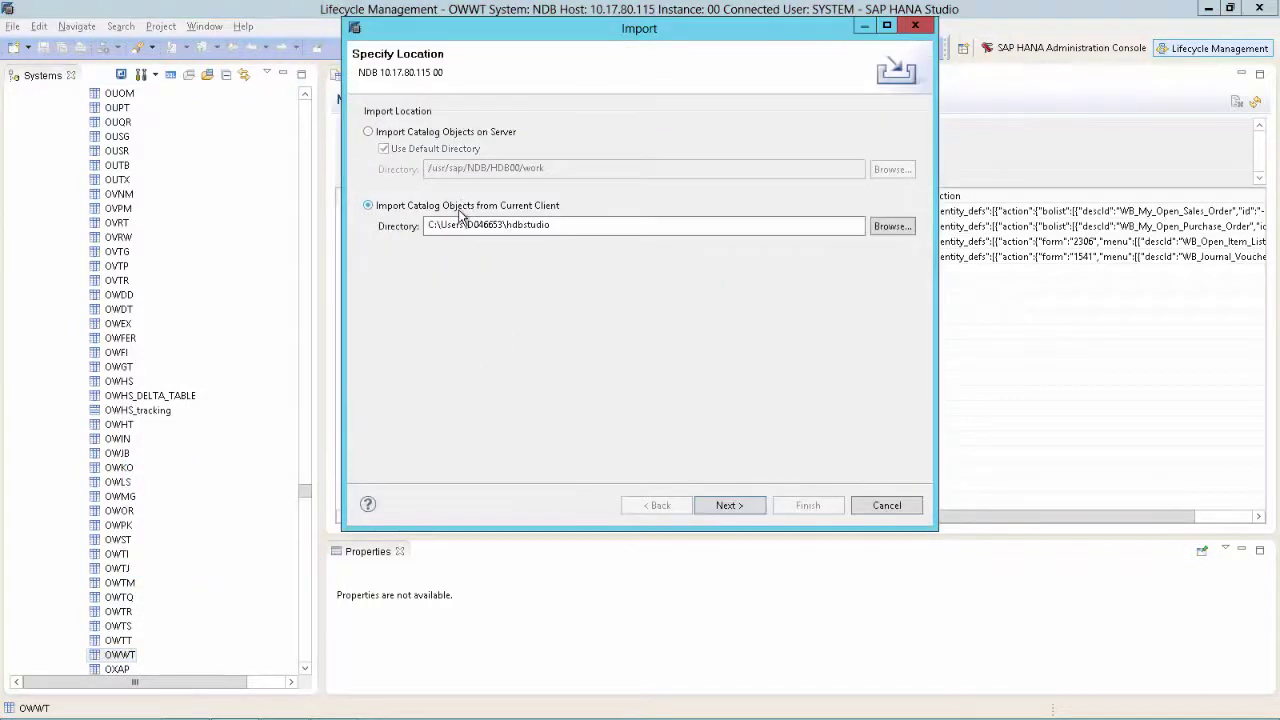
pyautogui.click(889, 227)
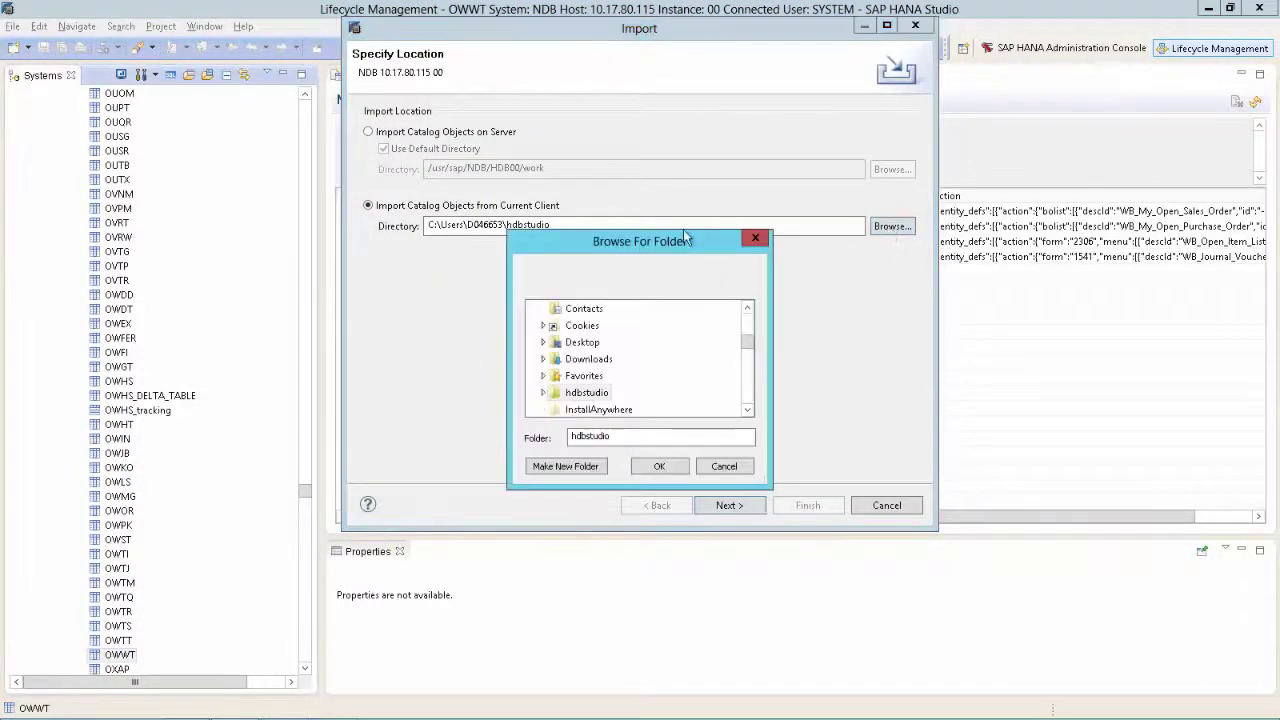
pyautogui.moveTo(749, 331); pyautogui.dragTo(749, 289)
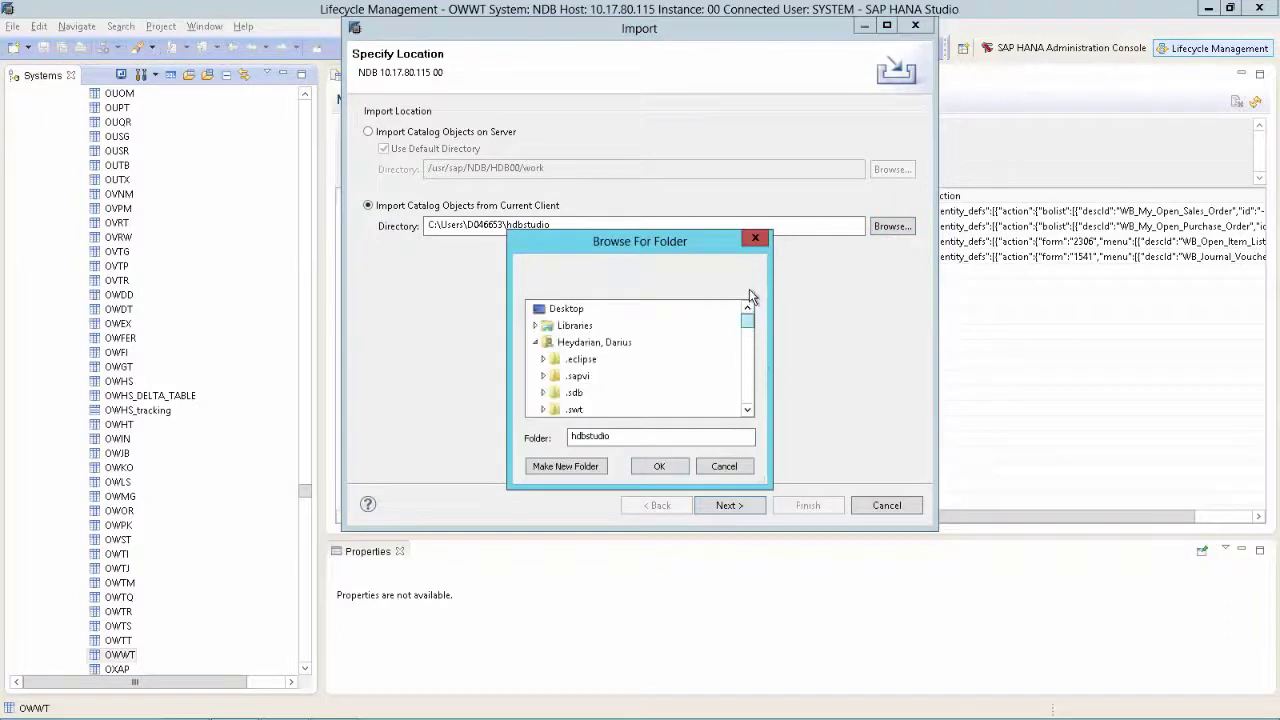
pyautogui.click(535, 342)
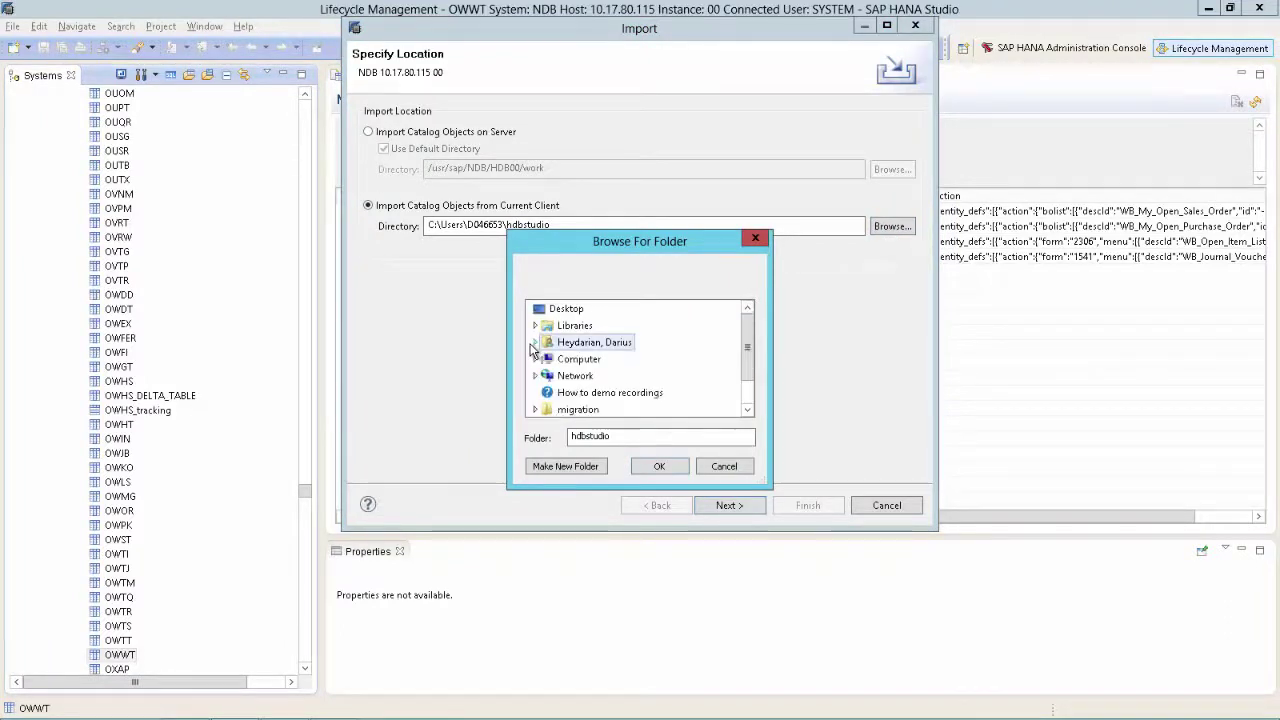
pyautogui.scroll(-1, 749, 387)
pyautogui.click(608, 393)
pyautogui.click(667, 472)
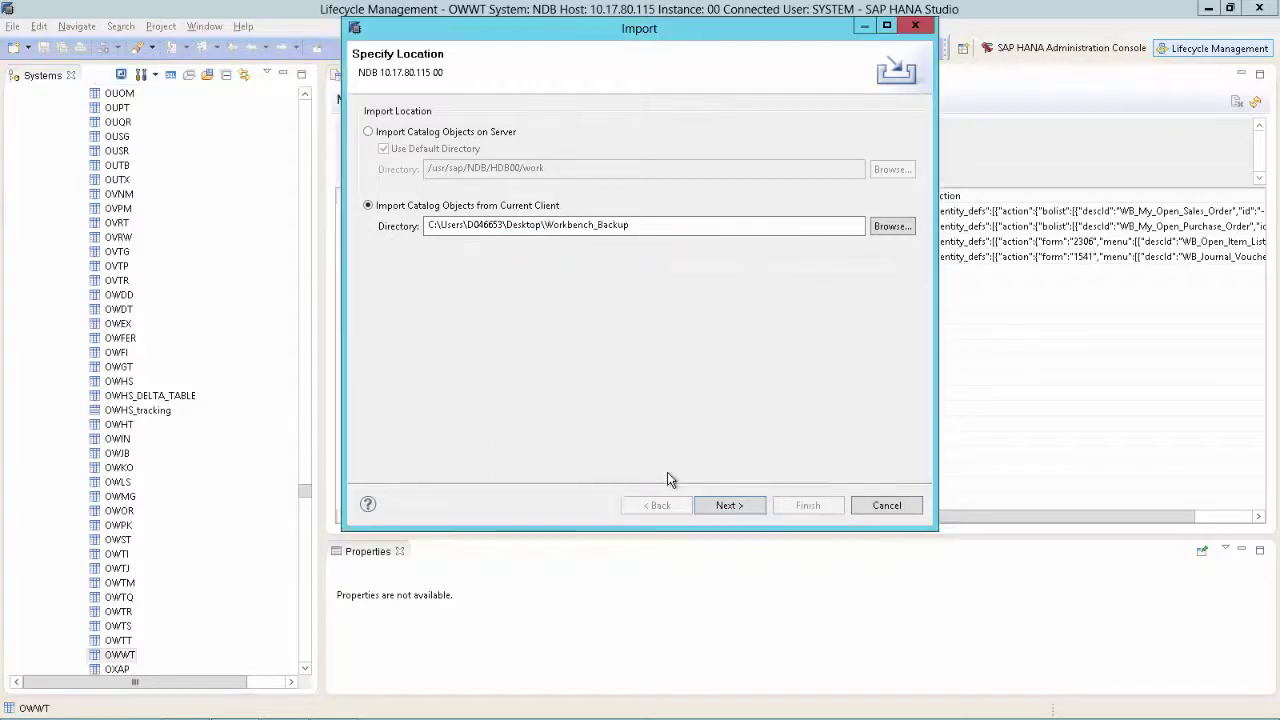
# Import OWWT (DEMOREC1) from the backup, replacing the existing catalog object
pyautogui.click(755, 507)
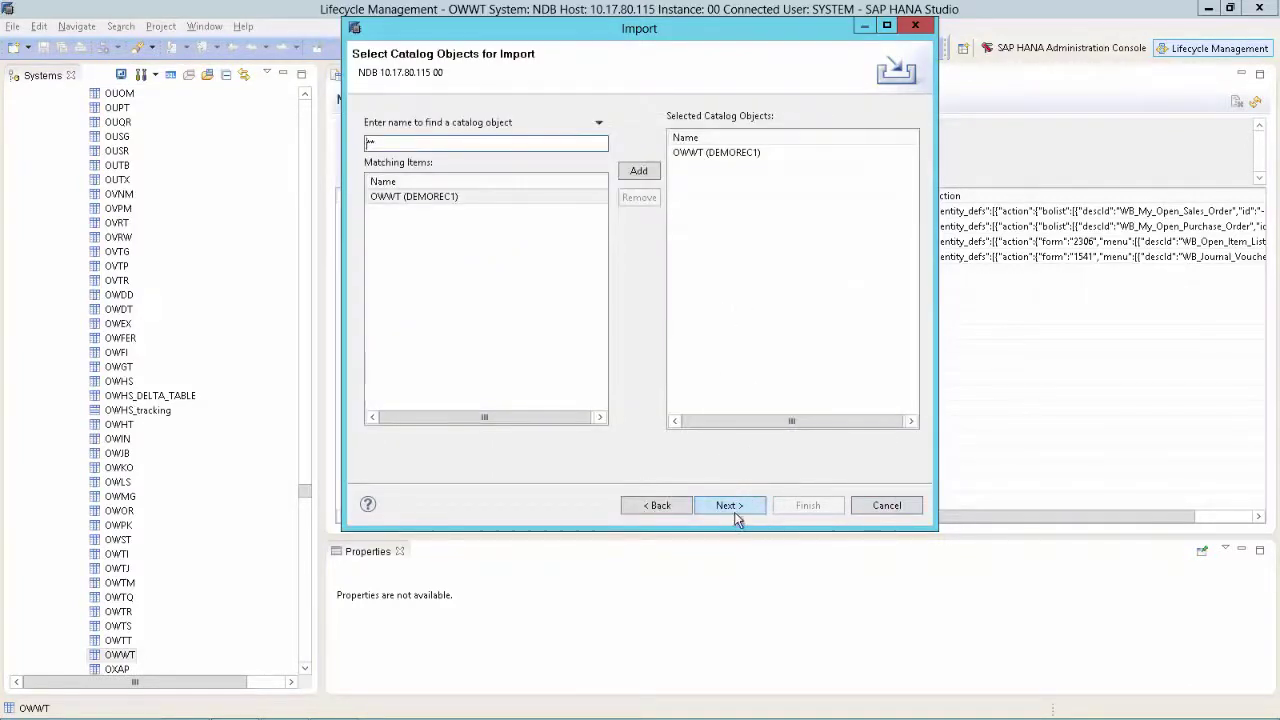
pyautogui.click(729, 505)
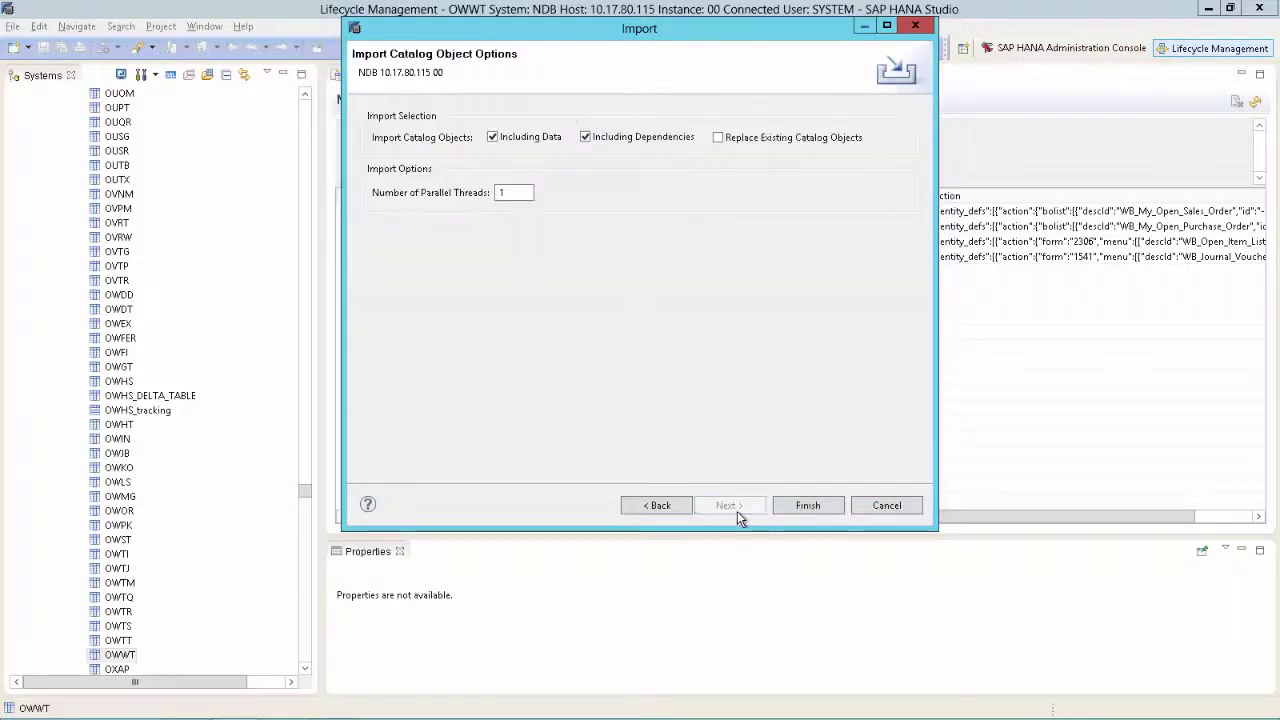
pyautogui.click(719, 137)
pyautogui.click(806, 508)
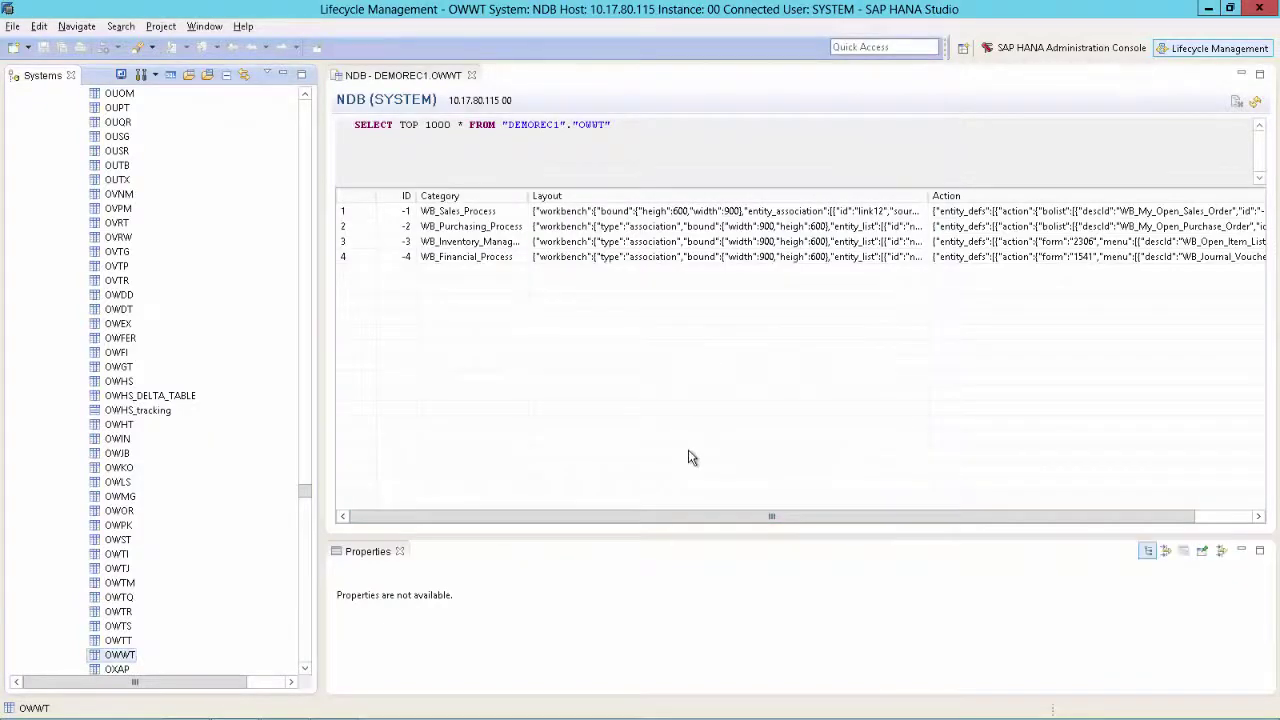
# Return to SAP Business One and refresh the cockpit to load the restored Sales Process workbench
pyautogui.hotkey('alt', 'Tab')
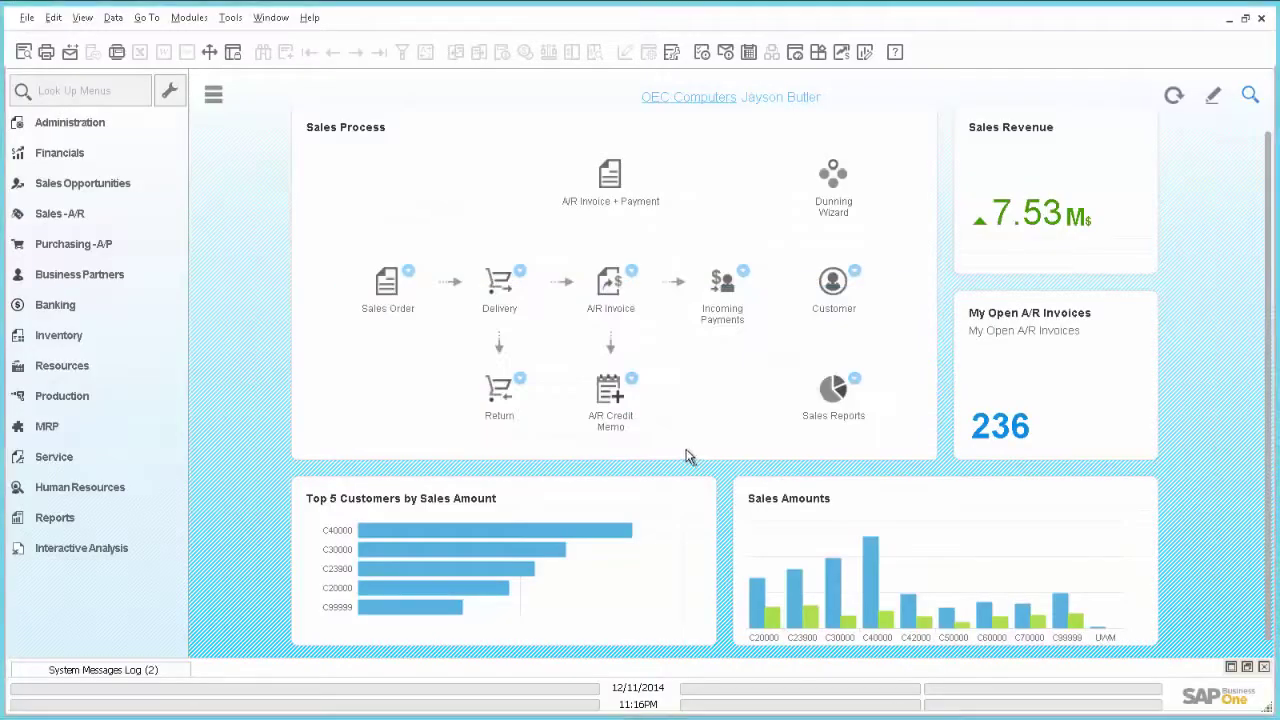
pyautogui.click(1174, 97)
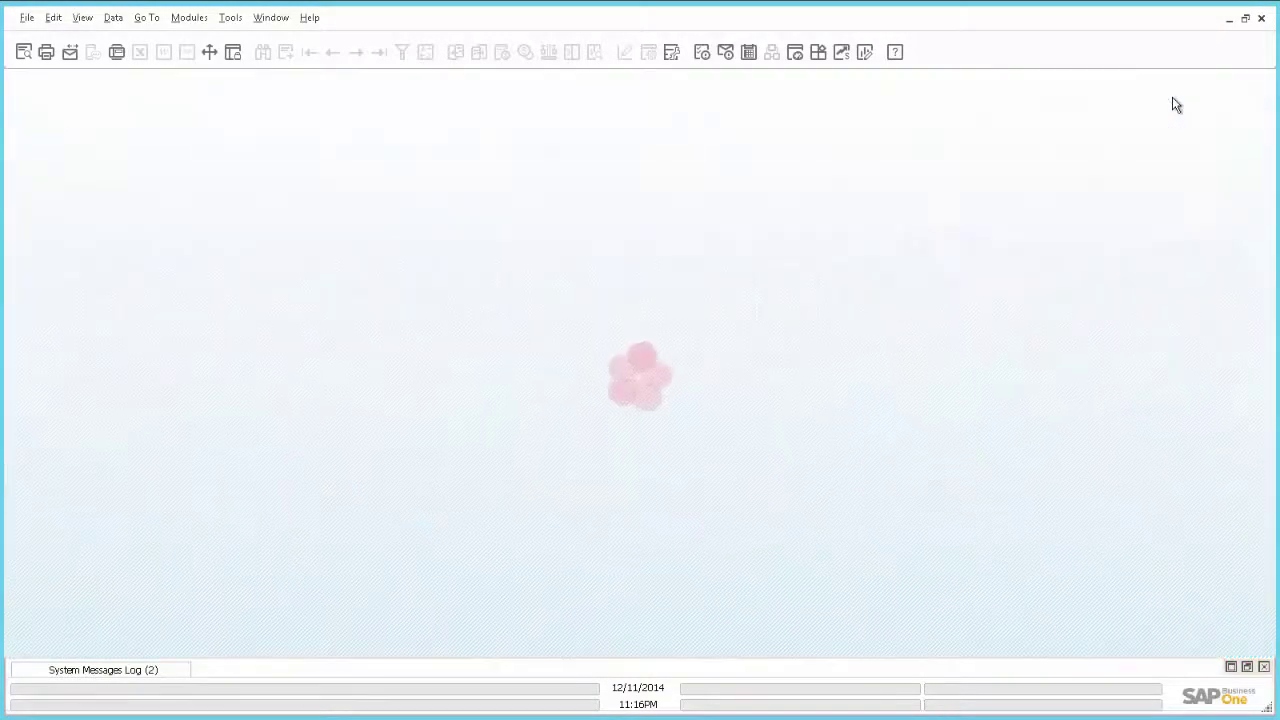